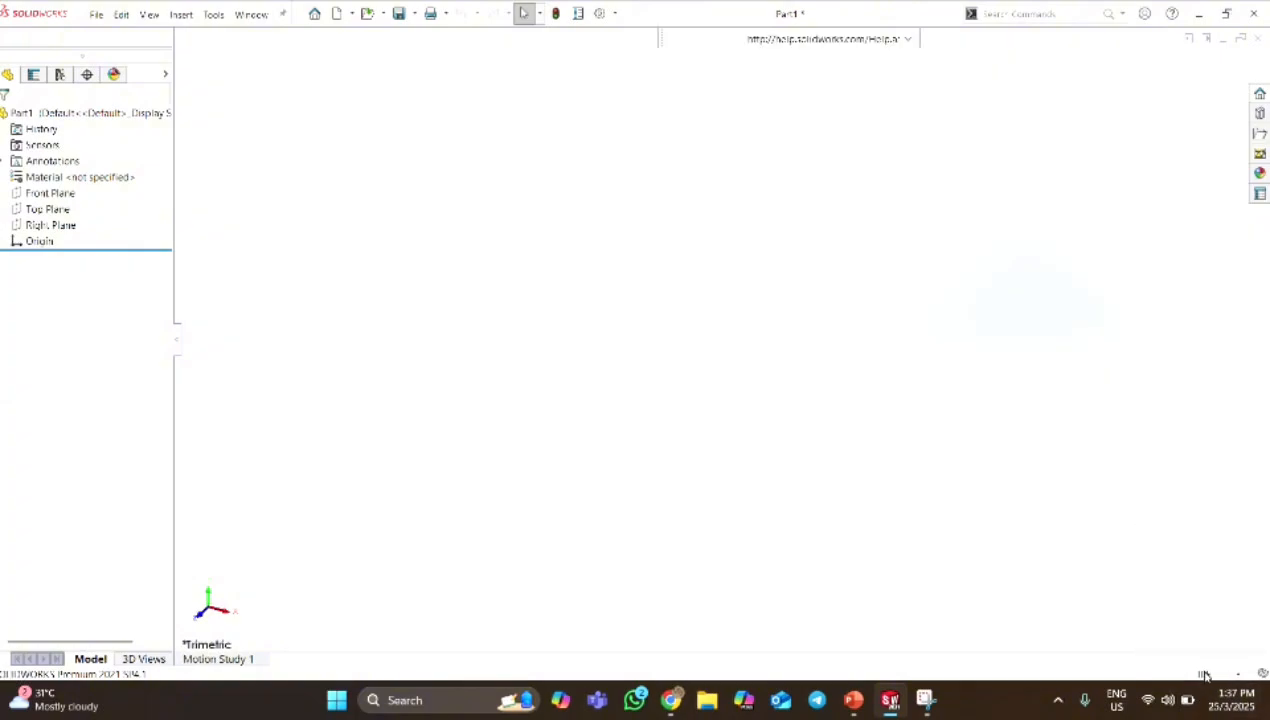
Set the document units to MMGS and open a new sketch on the Front Plane.
{"action": "left_click", "coordinate": [1205, 676]}
{"action": "left_click", "coordinate": [1148, 613]}
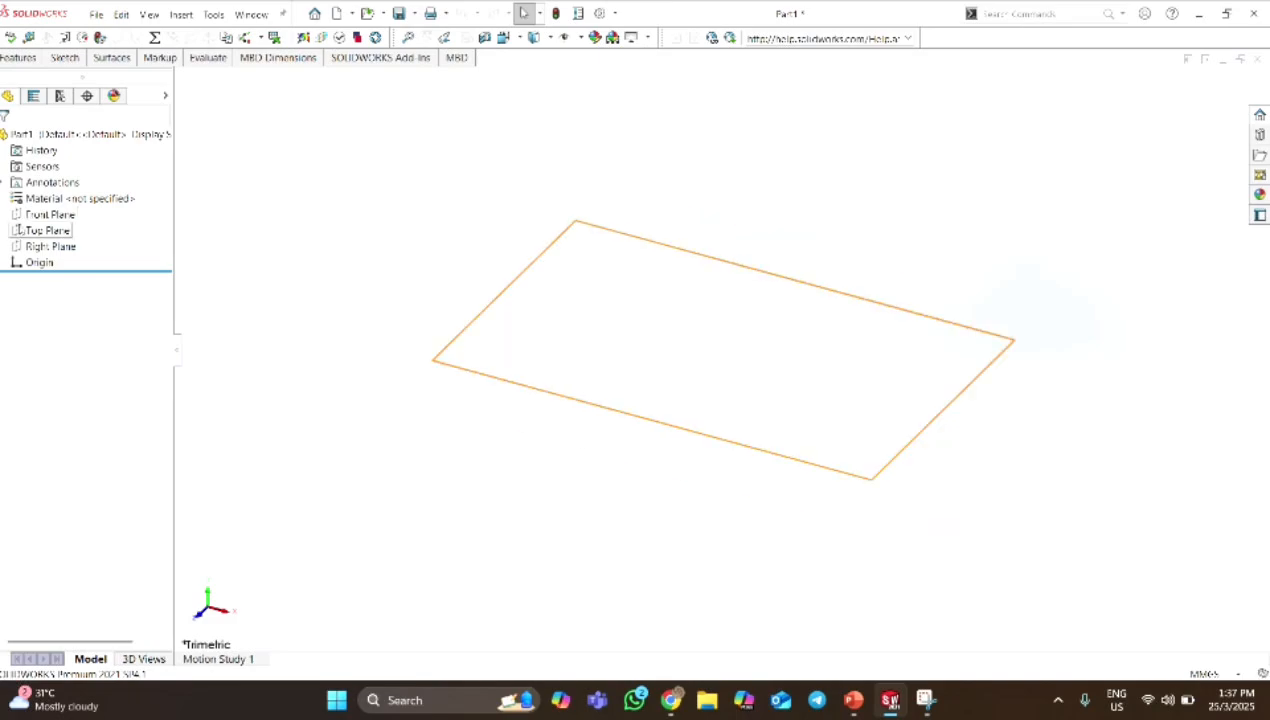
{"action": "right_click", "coordinate": [105, 211]}
{"action": "left_click", "coordinate": [108, 198]}
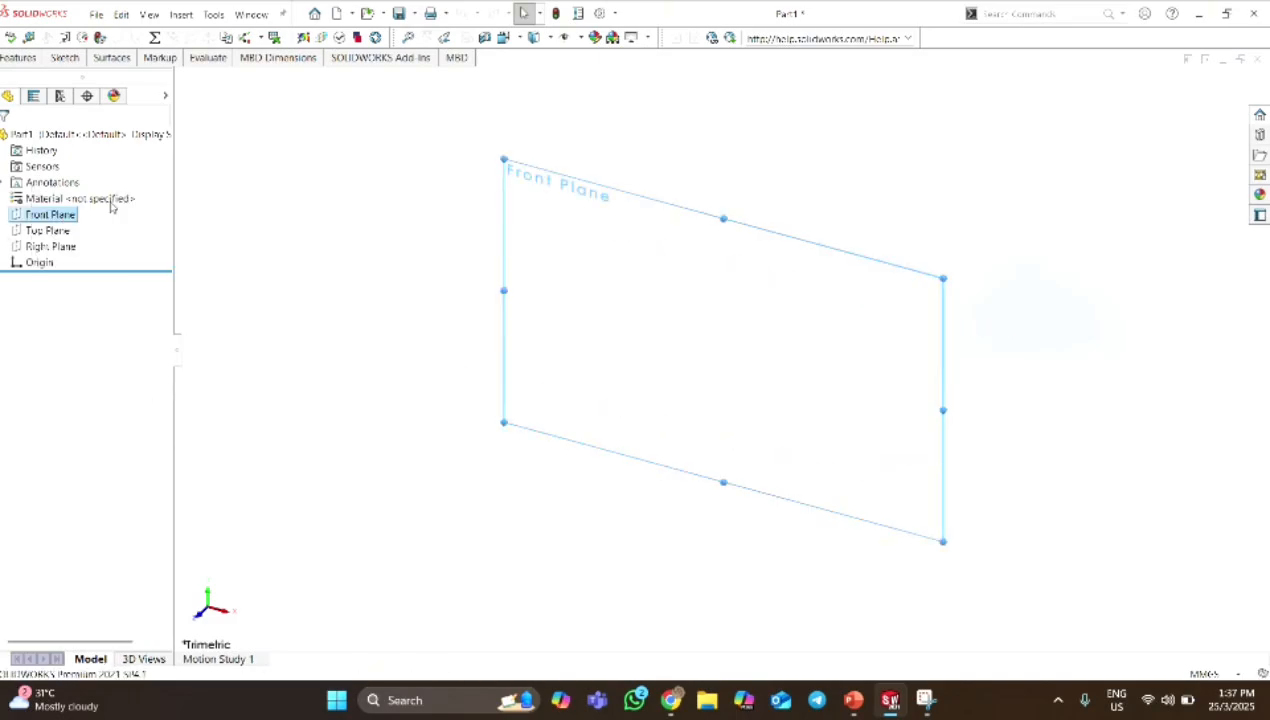
{"action": "right_click", "coordinate": [75, 222]}
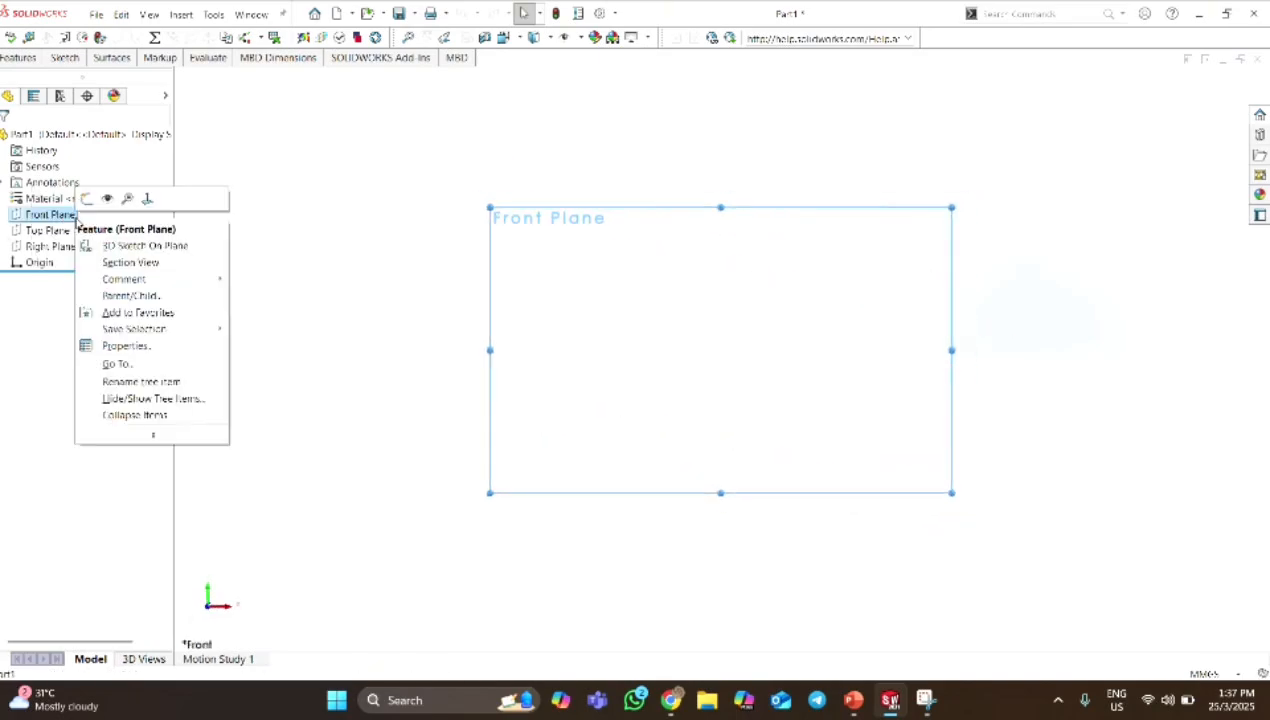
{"action": "left_click", "coordinate": [93, 200]}
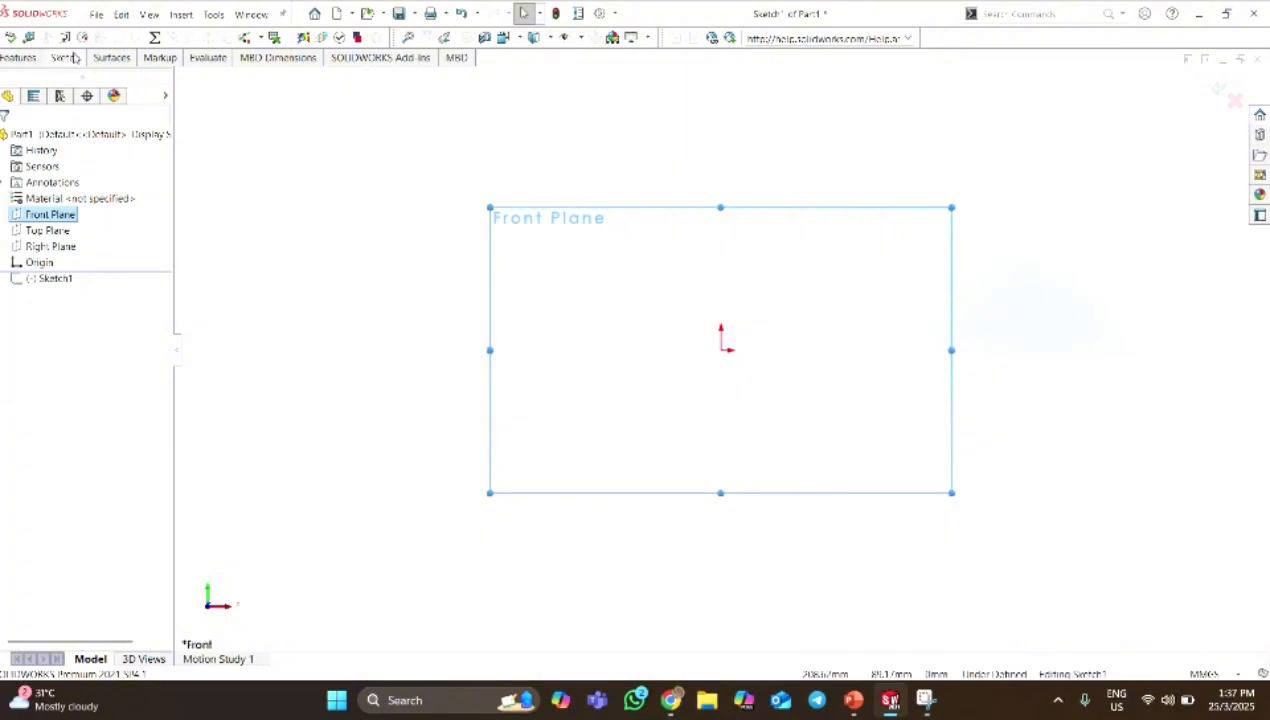
Sketch a vertical line about 82 mm up from the origin, continuing into a horizontal line about 26 mm to the right.
{"action": "left_click", "coordinate": [72, 58]}
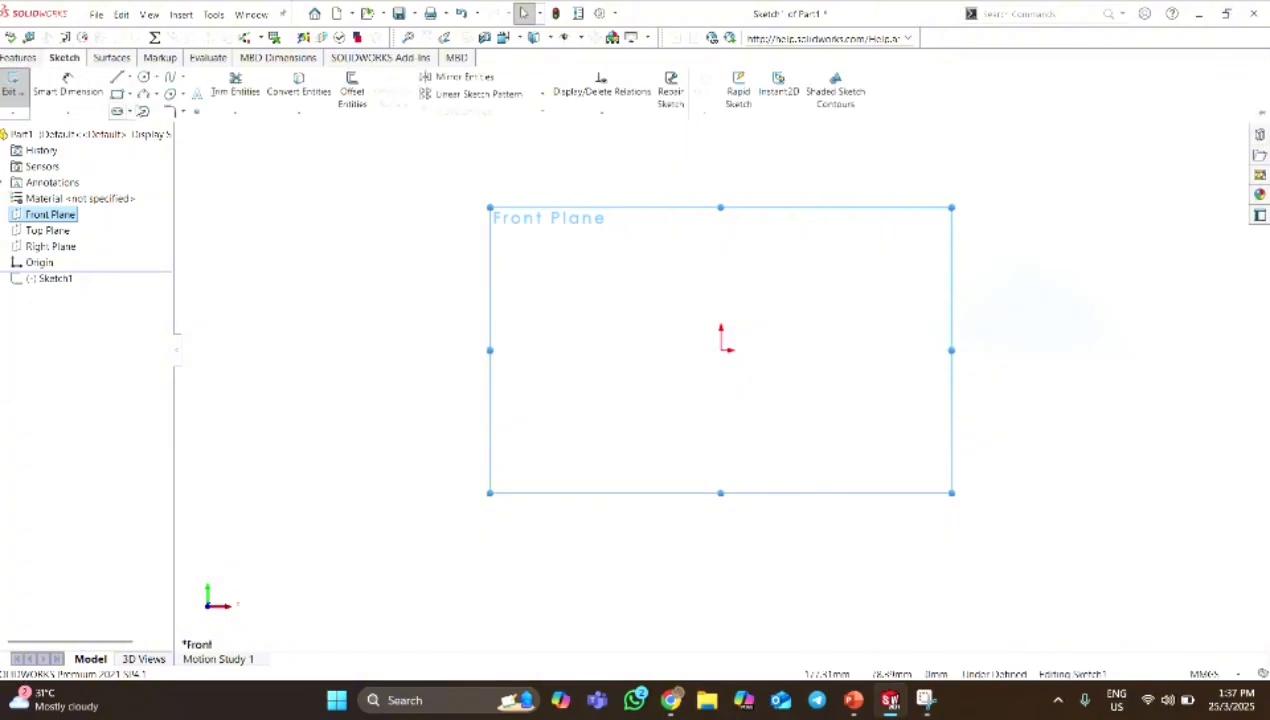
{"action": "left_click", "coordinate": [117, 83]}
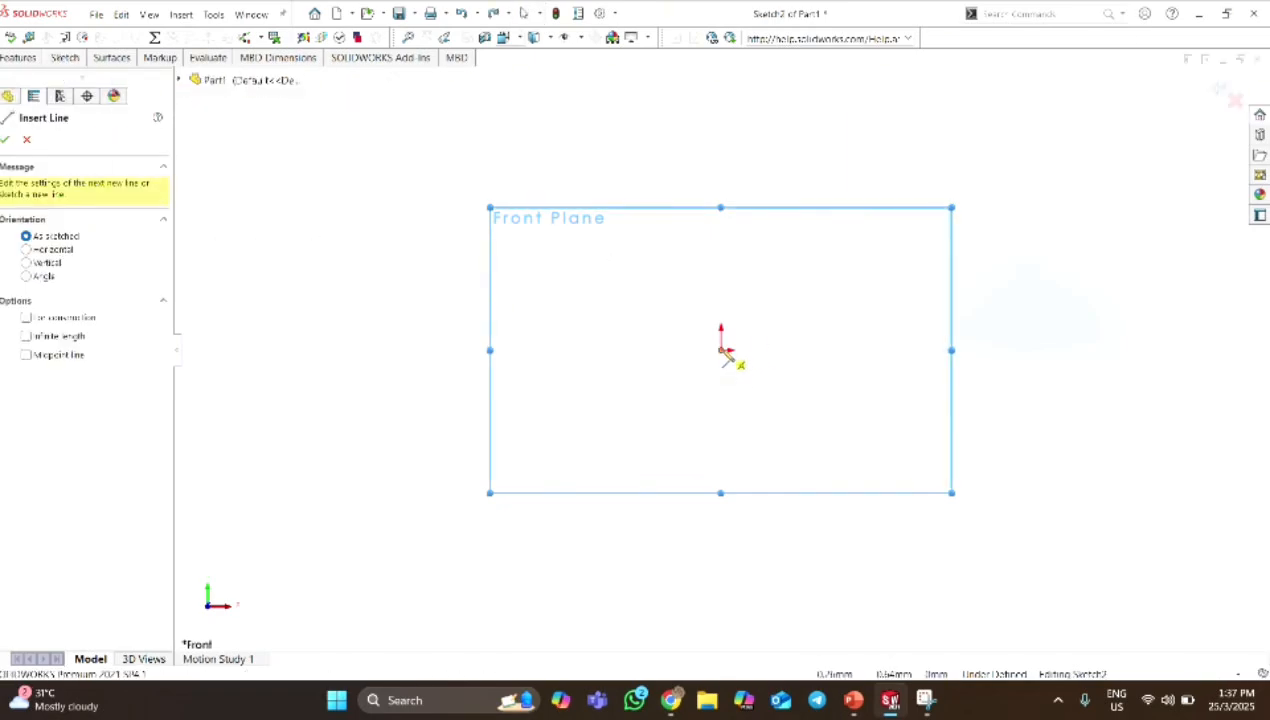
{"action": "left_click", "coordinate": [721, 350]}
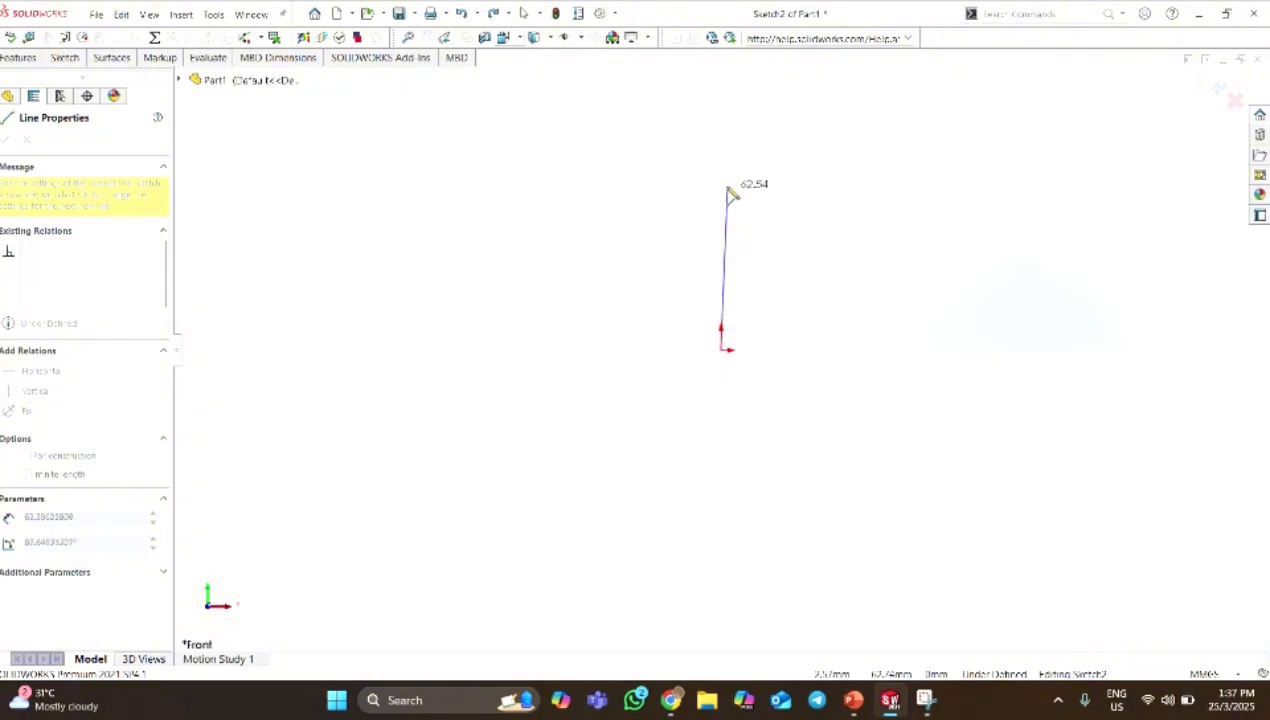
{"action": "left_click", "coordinate": [722, 138]}
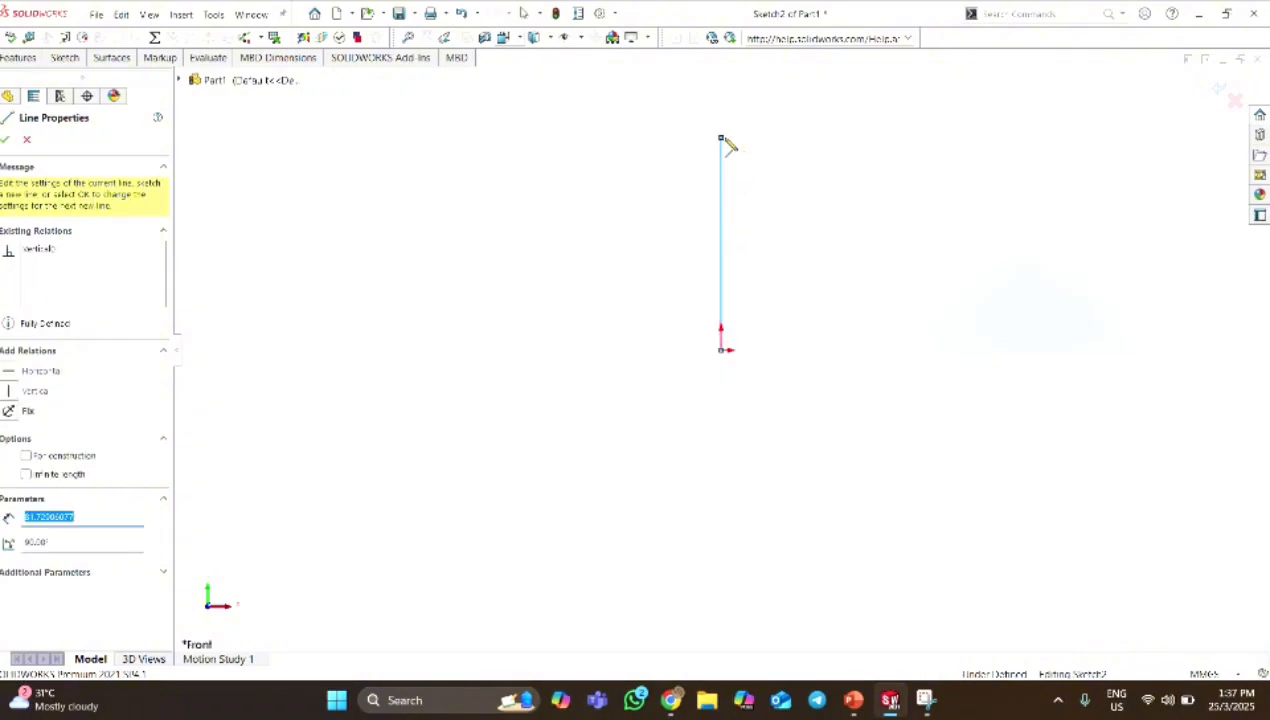
{"action": "left_click", "coordinate": [789, 138]}
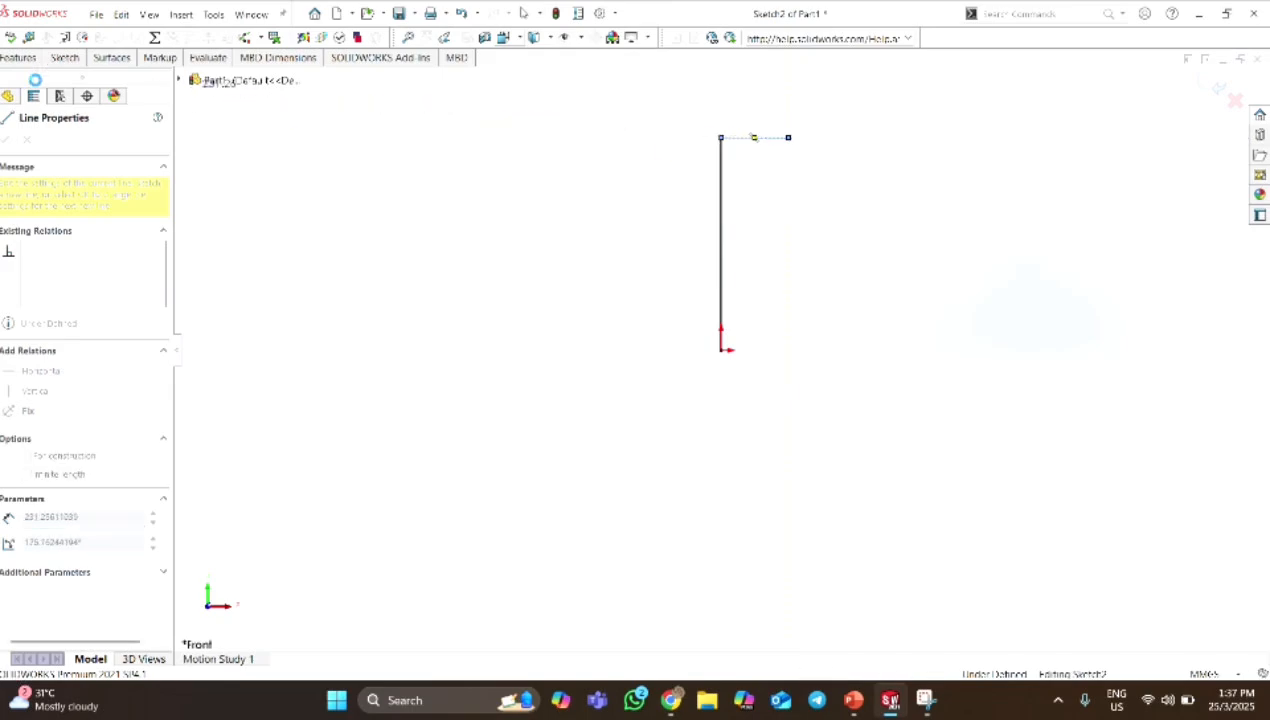
{"action": "key", "text": "Escape"}
Sketch a horizontal line about 61 mm long from the origin to the right.
{"action": "left_click", "coordinate": [64, 58]}
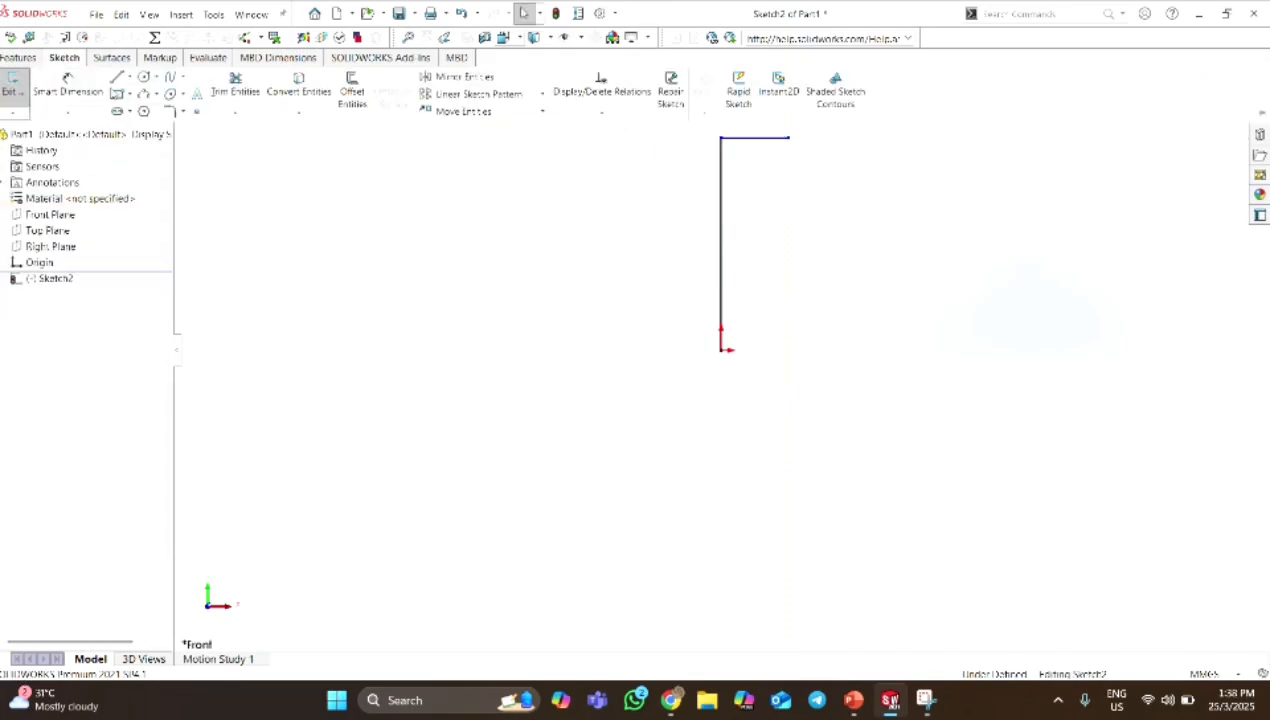
{"action": "left_click", "coordinate": [116, 80]}
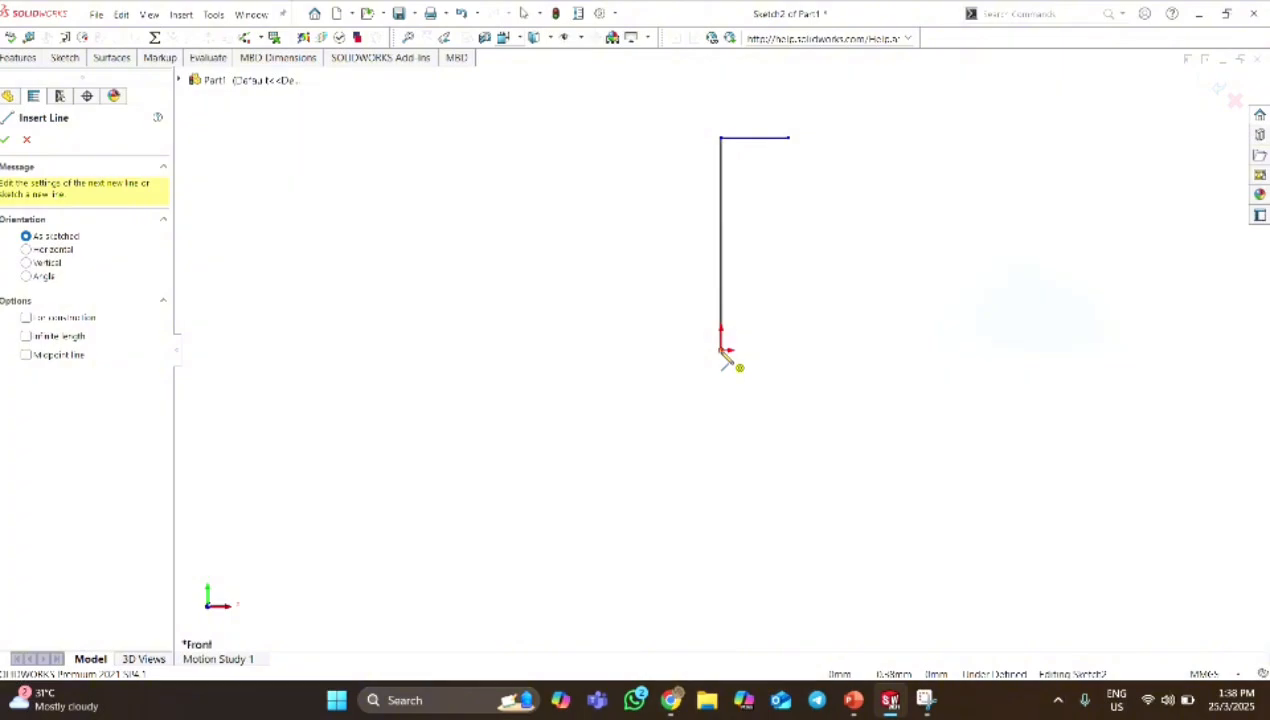
{"action": "left_click", "coordinate": [721, 349]}
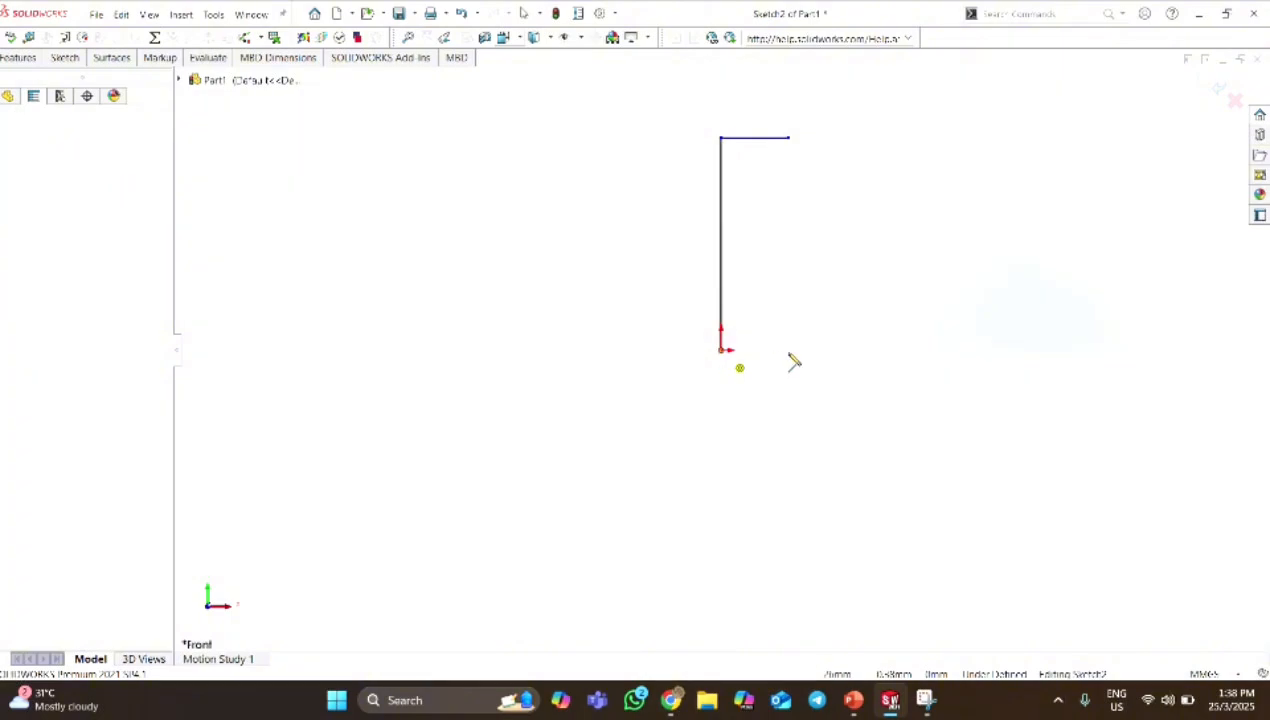
{"action": "left_click", "coordinate": [880, 349]}
{"action": "key", "text": "Escape"}
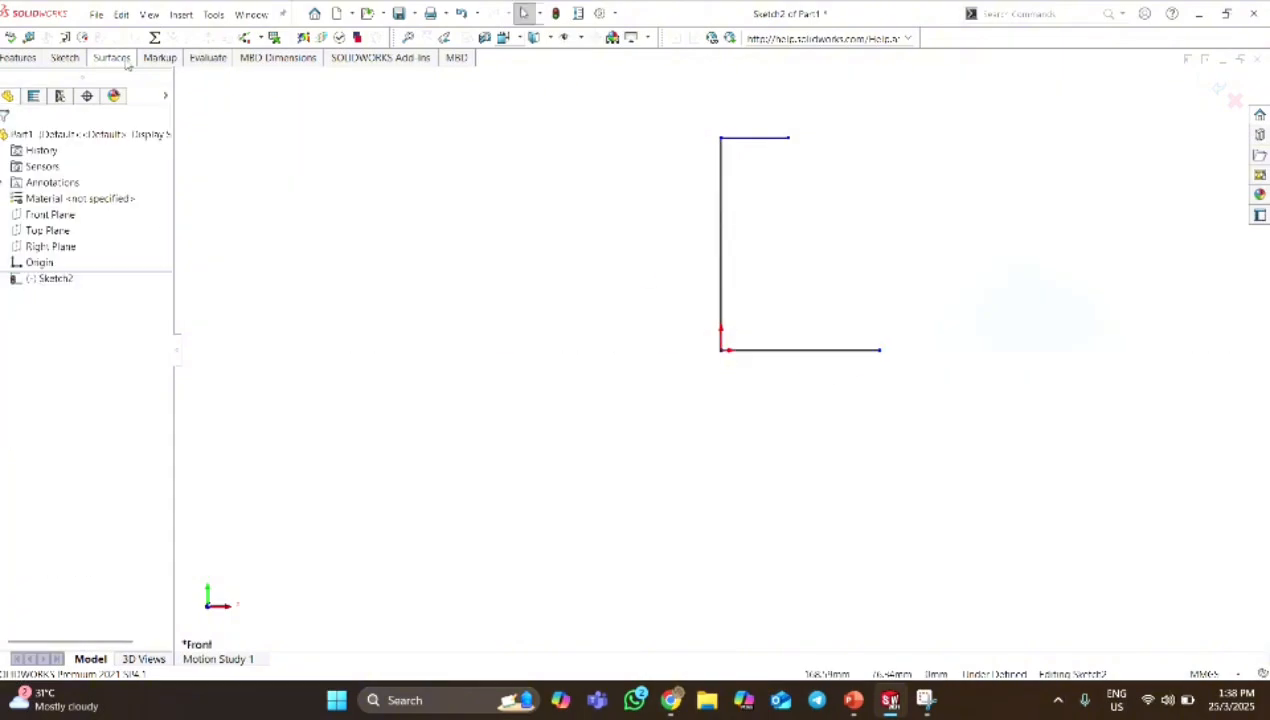
Dimension the vertical line to a length of 220 mm.
{"action": "left_click", "coordinate": [66, 58]}
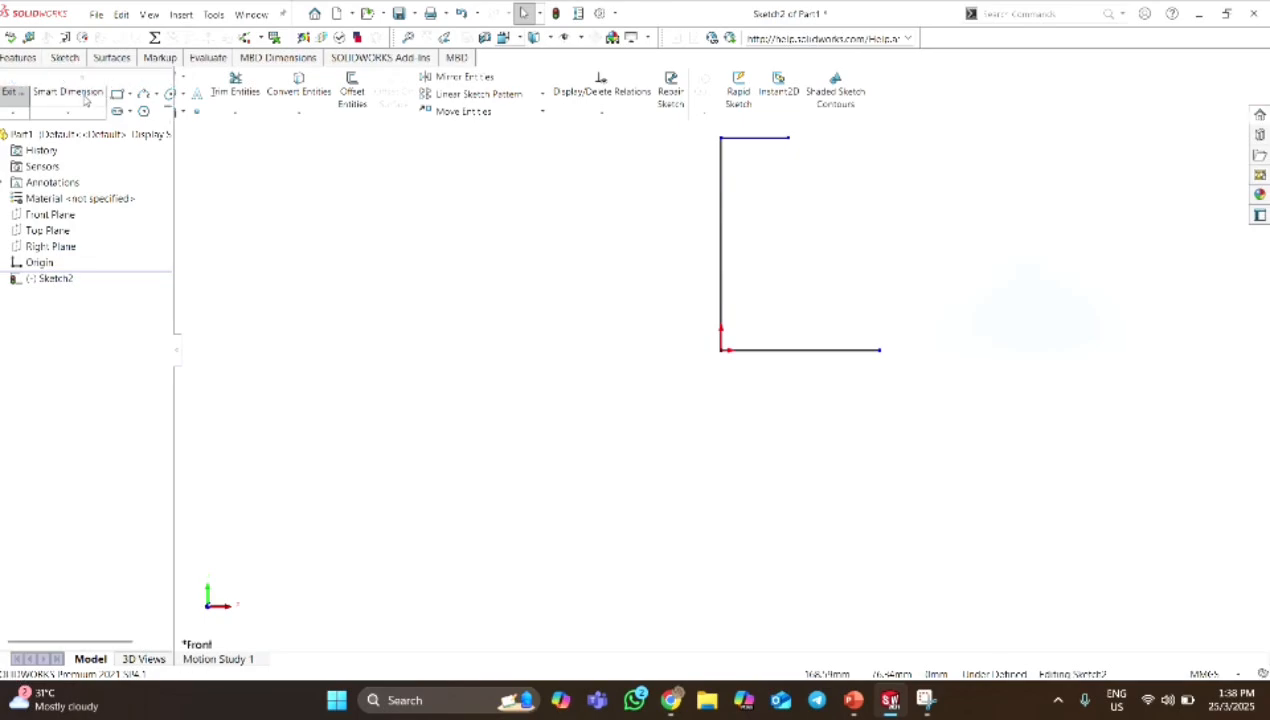
{"action": "left_click", "coordinate": [718, 262]}
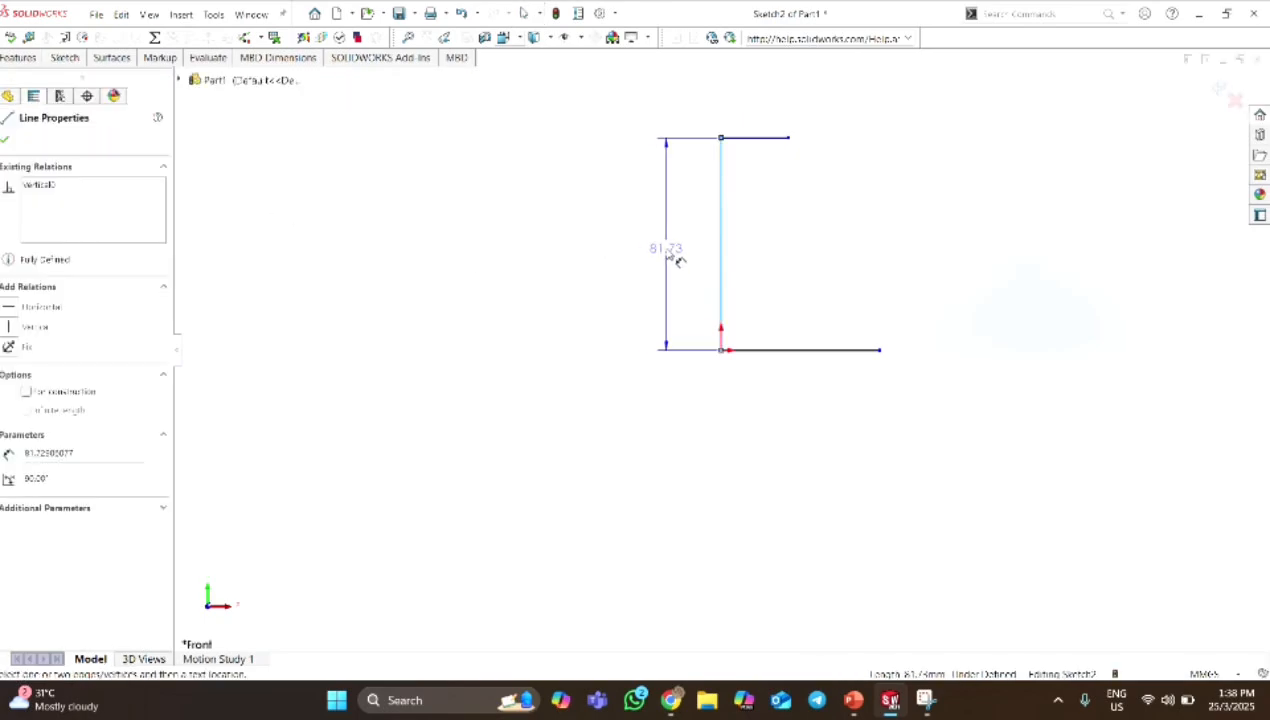
{"action": "left_click", "coordinate": [676, 259]}
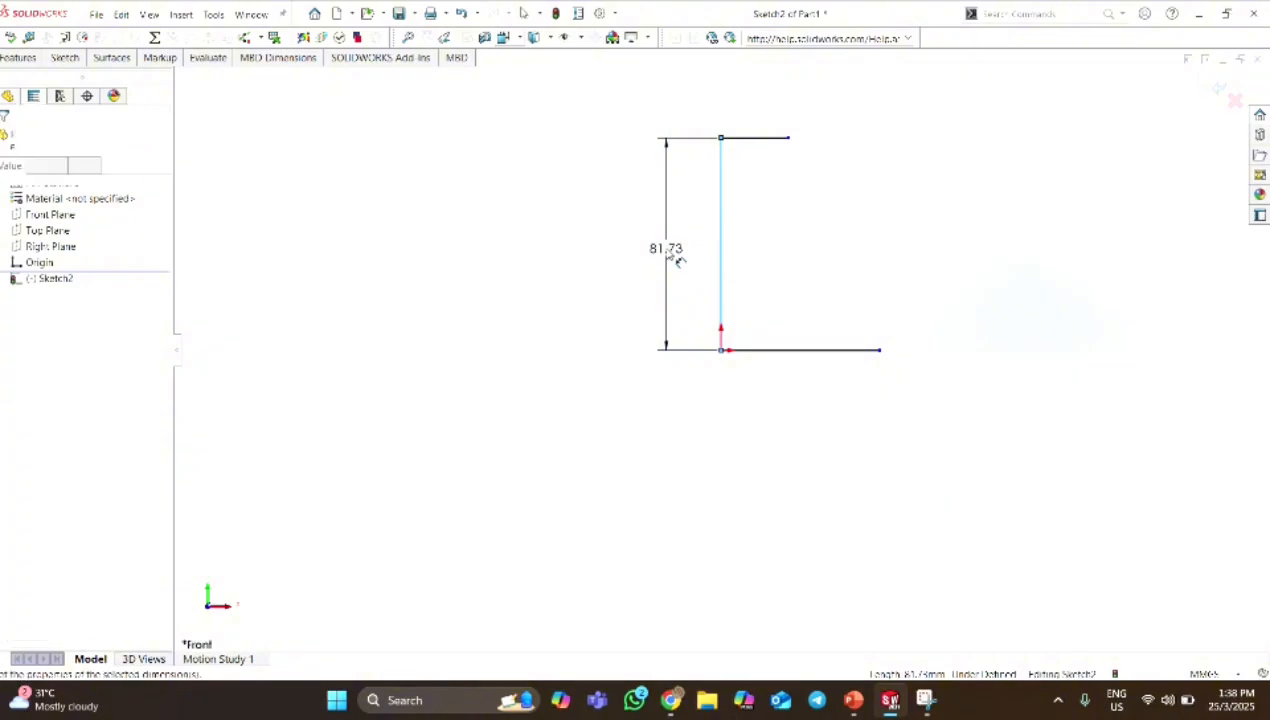
{"action": "type", "text": "228"}
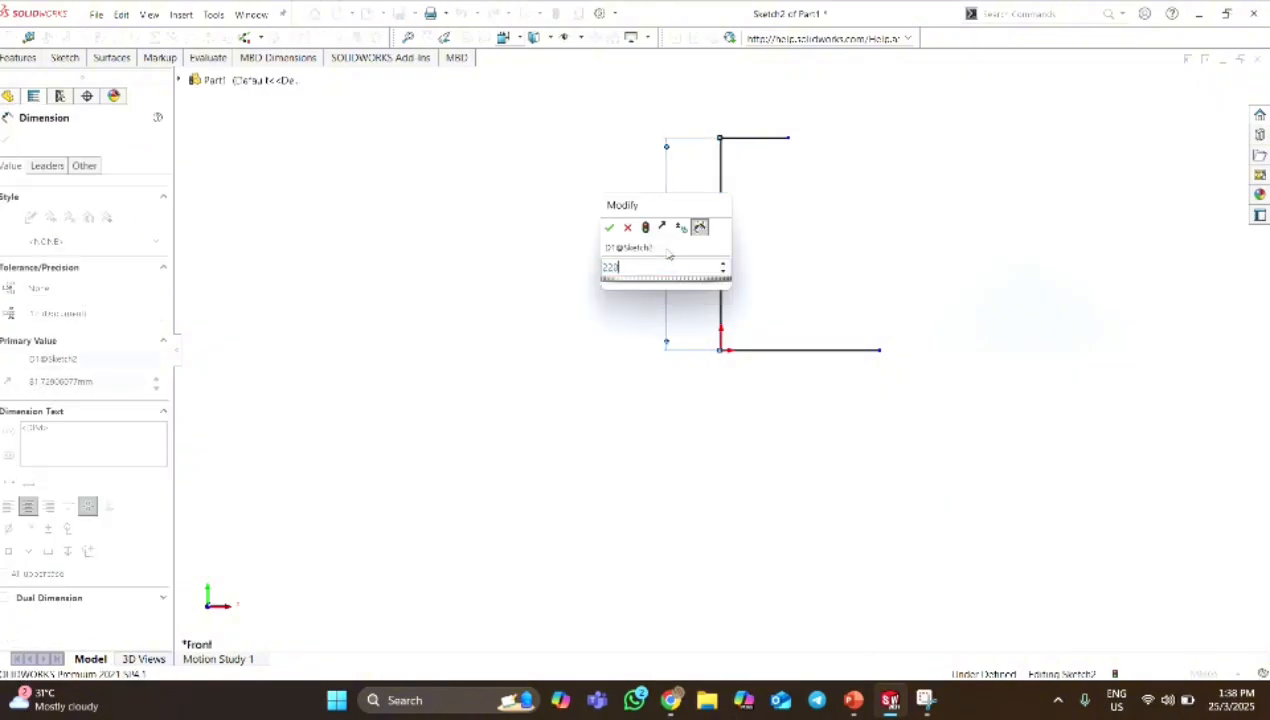
{"action": "key", "text": "Return"}
Dimension the upper horizontal line to a length of 20 mm.
{"action": "left_click", "coordinate": [762, 142]}
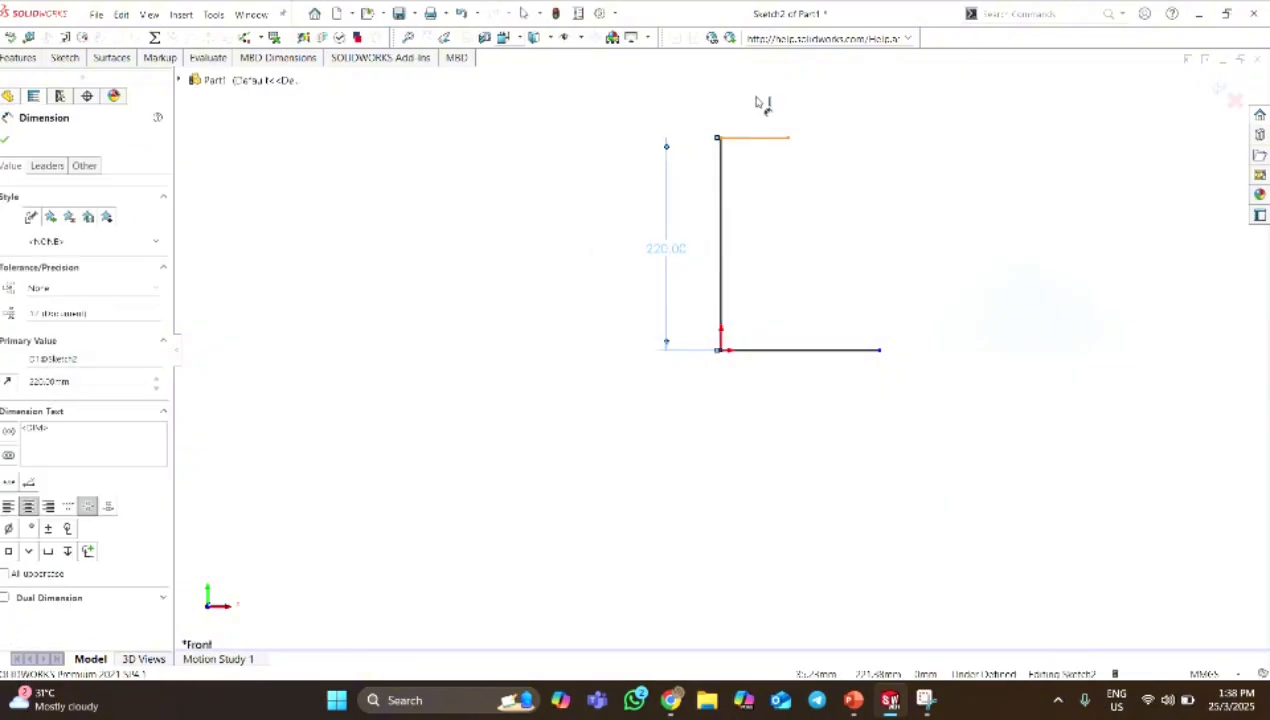
{"action": "left_click", "coordinate": [757, 100]}
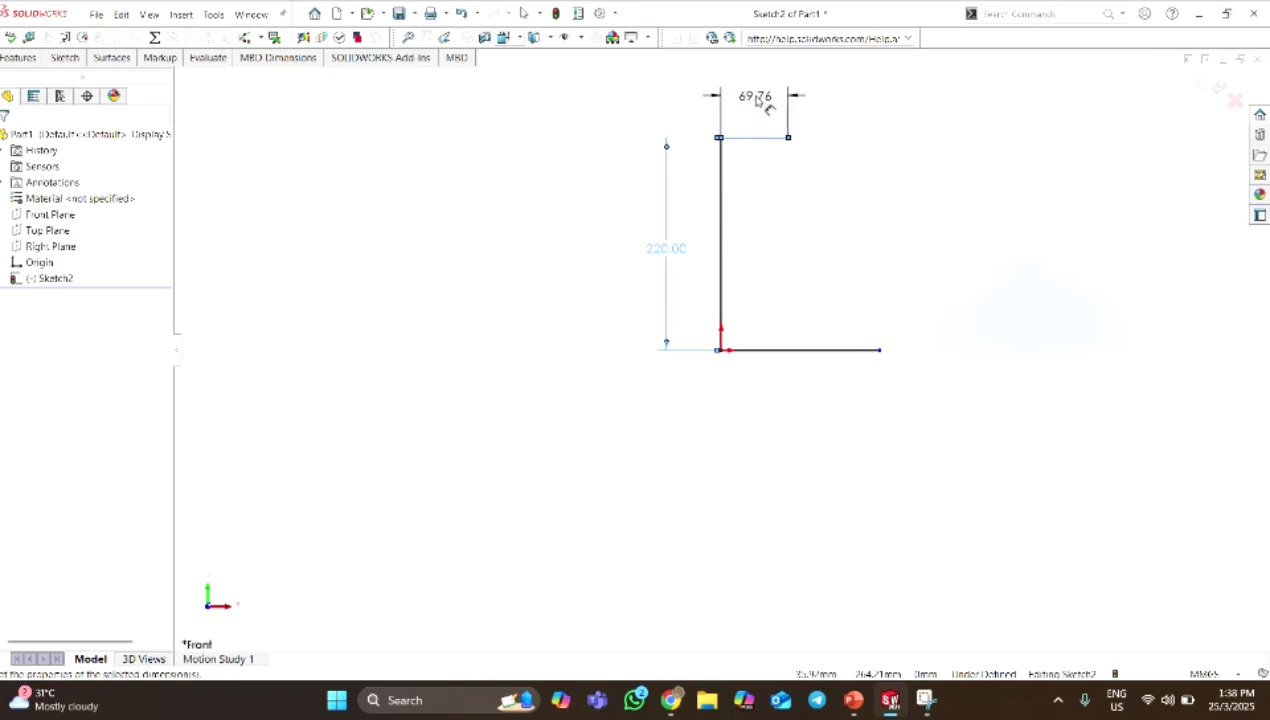
{"action": "double_click", "coordinate": [757, 100]}
{"action": "type", "text": "20"}
{"action": "key", "text": "Return"}
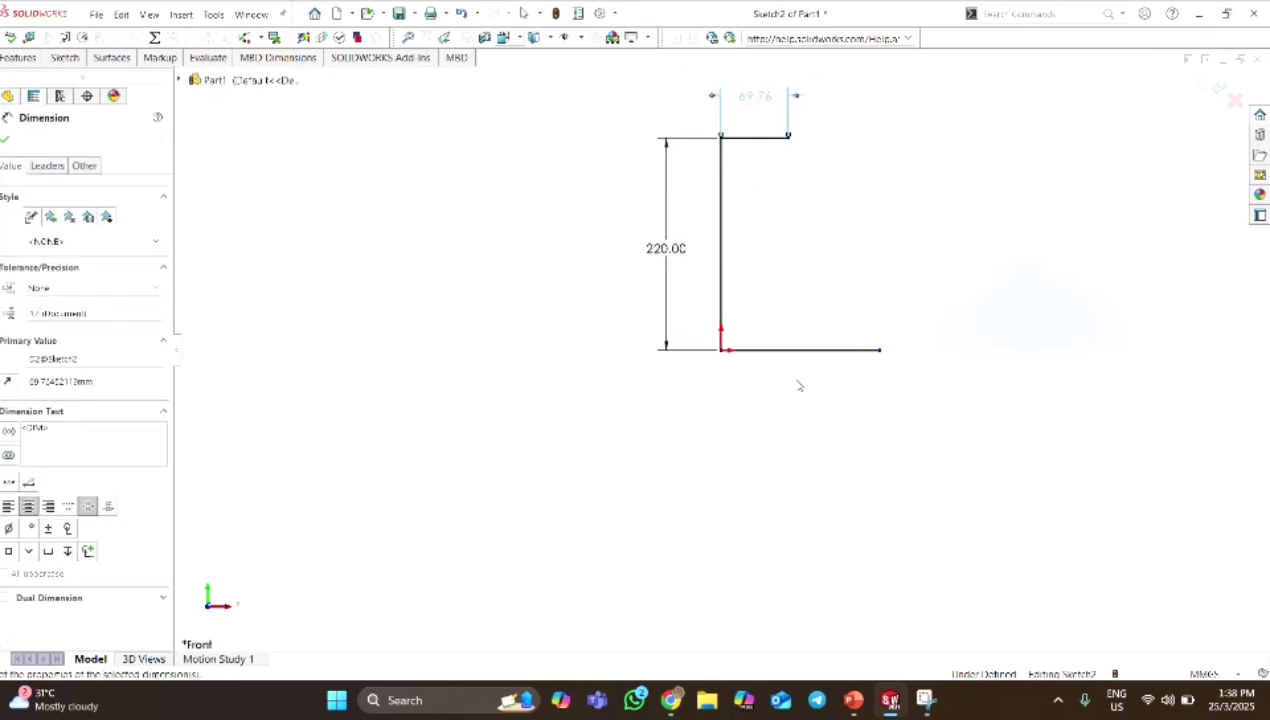
Dimension the lower horizontal line to a length of 90 mm.
{"action": "left_click", "coordinate": [815, 356]}
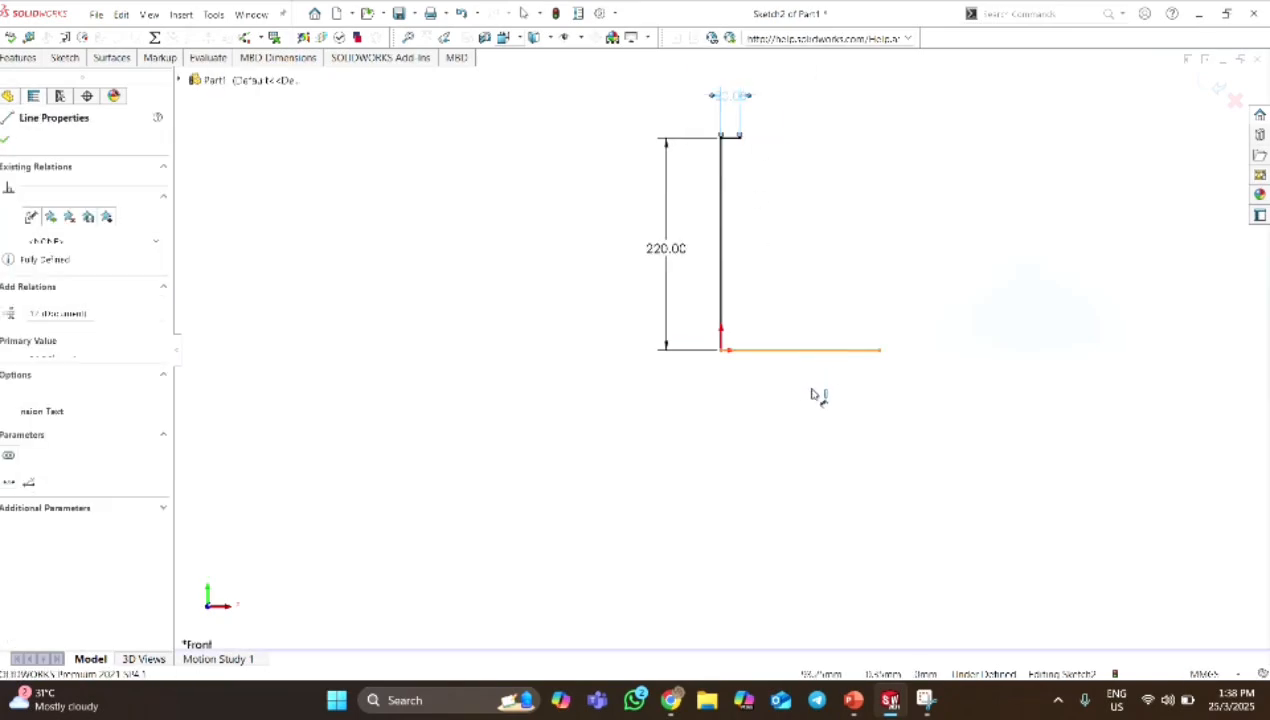
{"action": "left_click", "coordinate": [814, 388]}
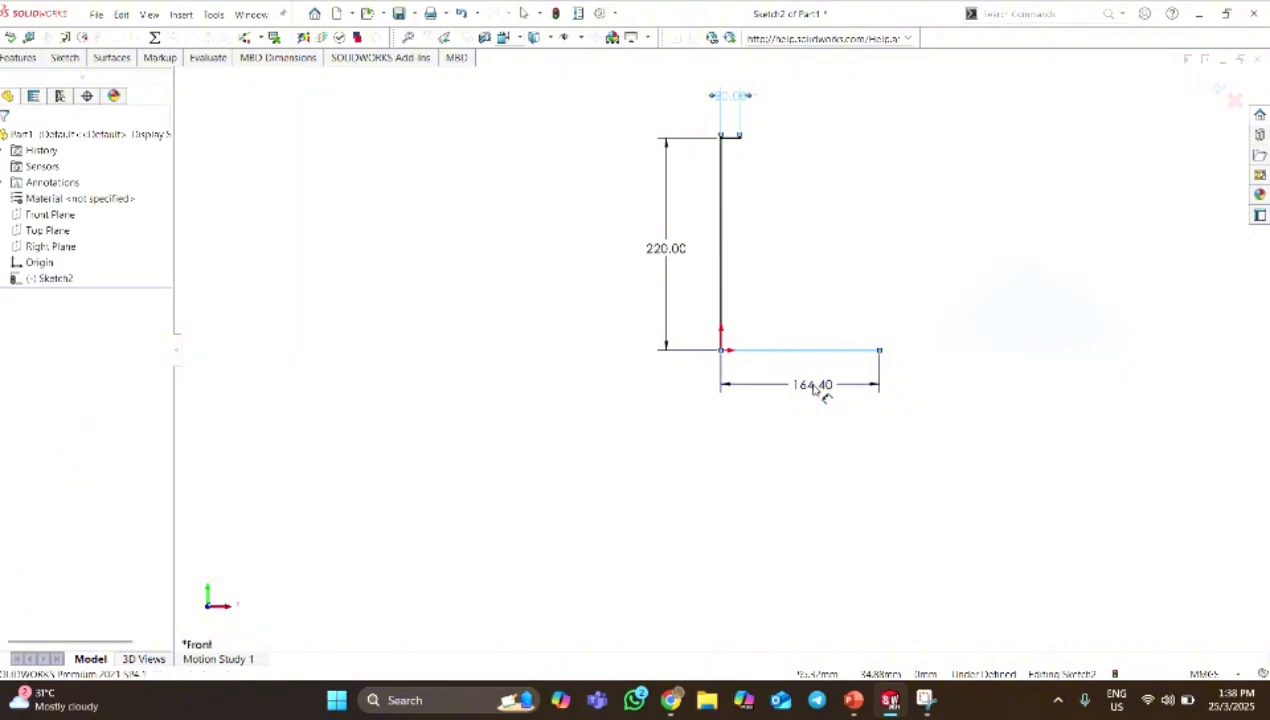
{"action": "type", "text": "90"}
{"action": "key", "text": "Return"}
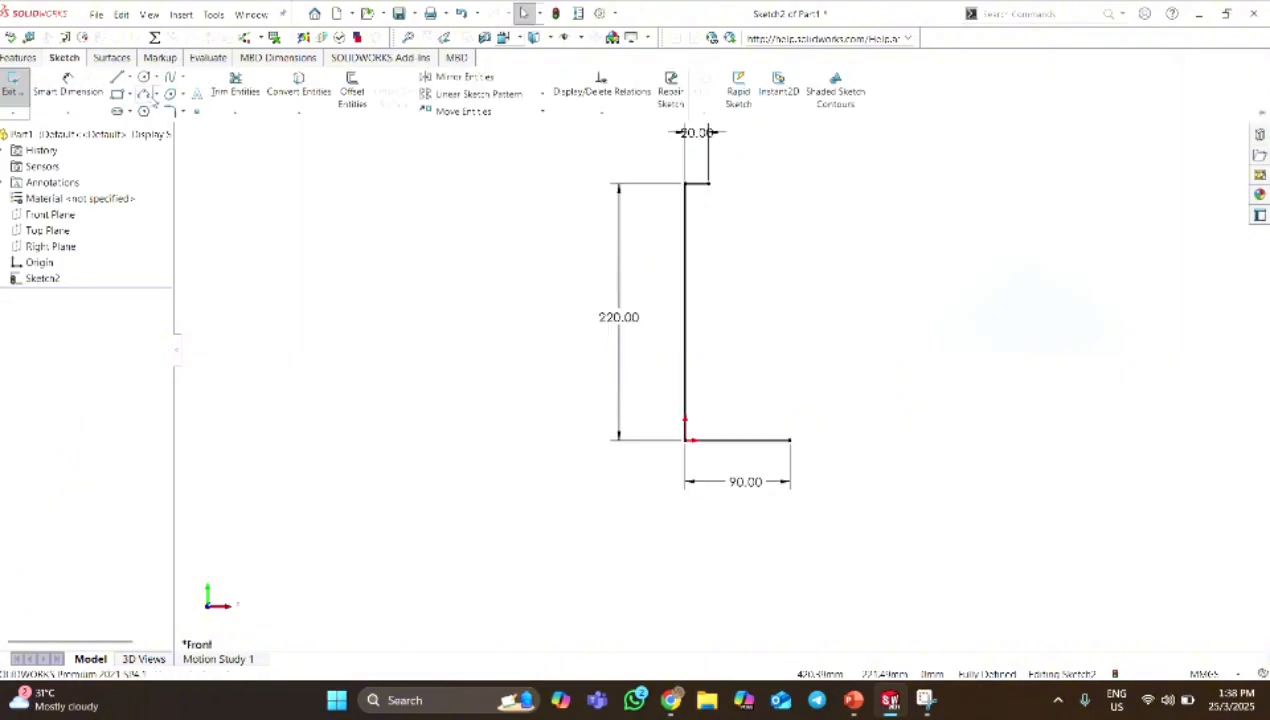
Sketch a 180° tangent arc of about 32 mm radius curving down from the free end of the upper horizontal line.
{"action": "left_click", "coordinate": [155, 93]}
{"action": "left_click", "coordinate": [160, 125]}
{"action": "left_click", "coordinate": [755, 232]}
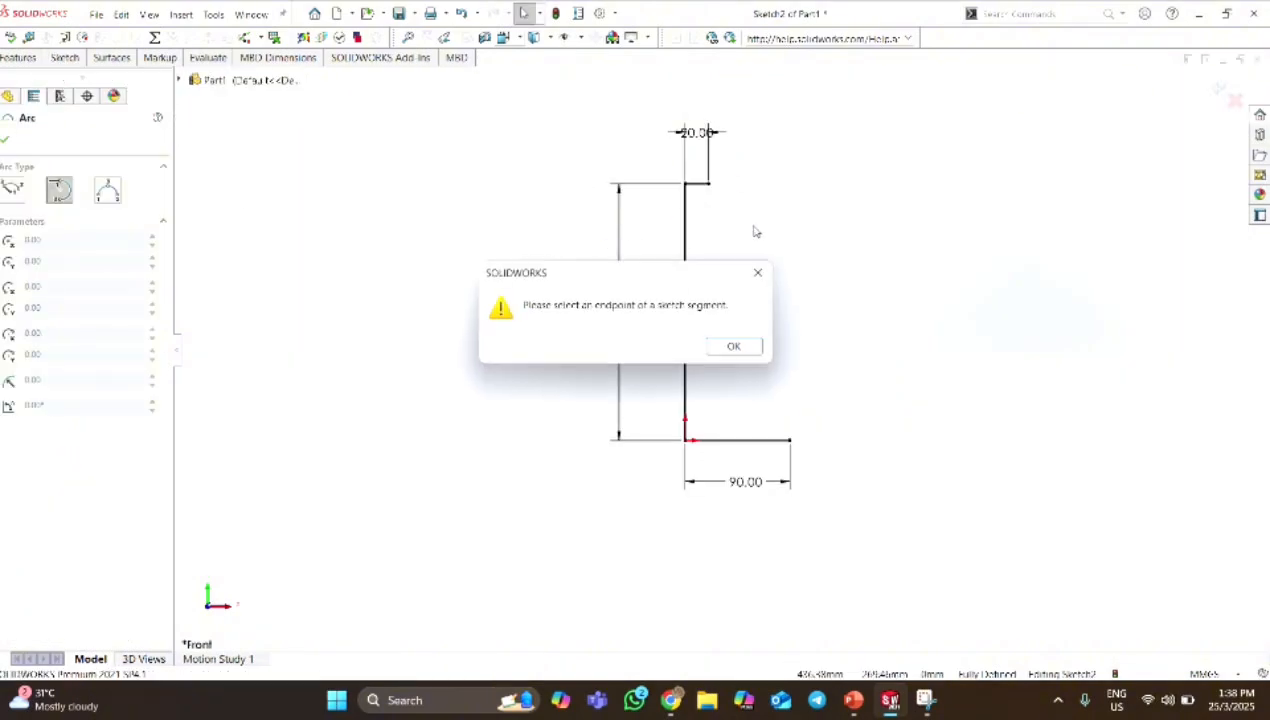
{"action": "left_click", "coordinate": [735, 347]}
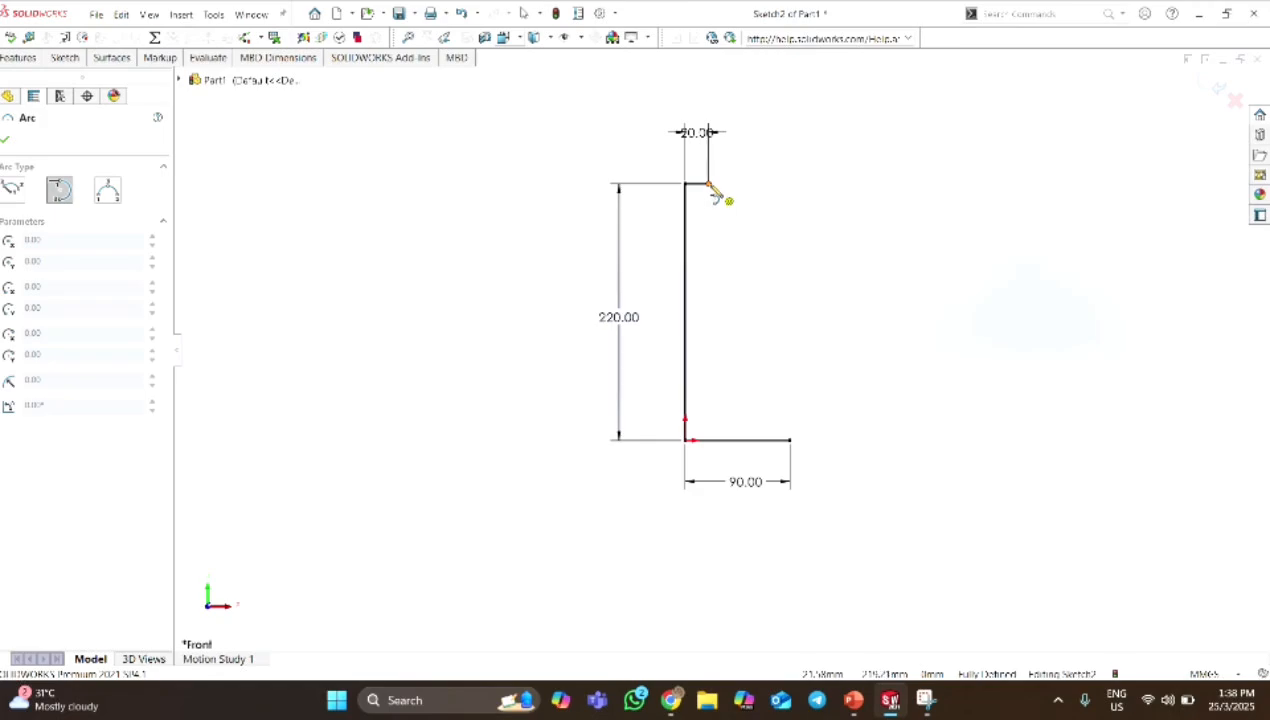
{"action": "left_click", "coordinate": [709, 185]}
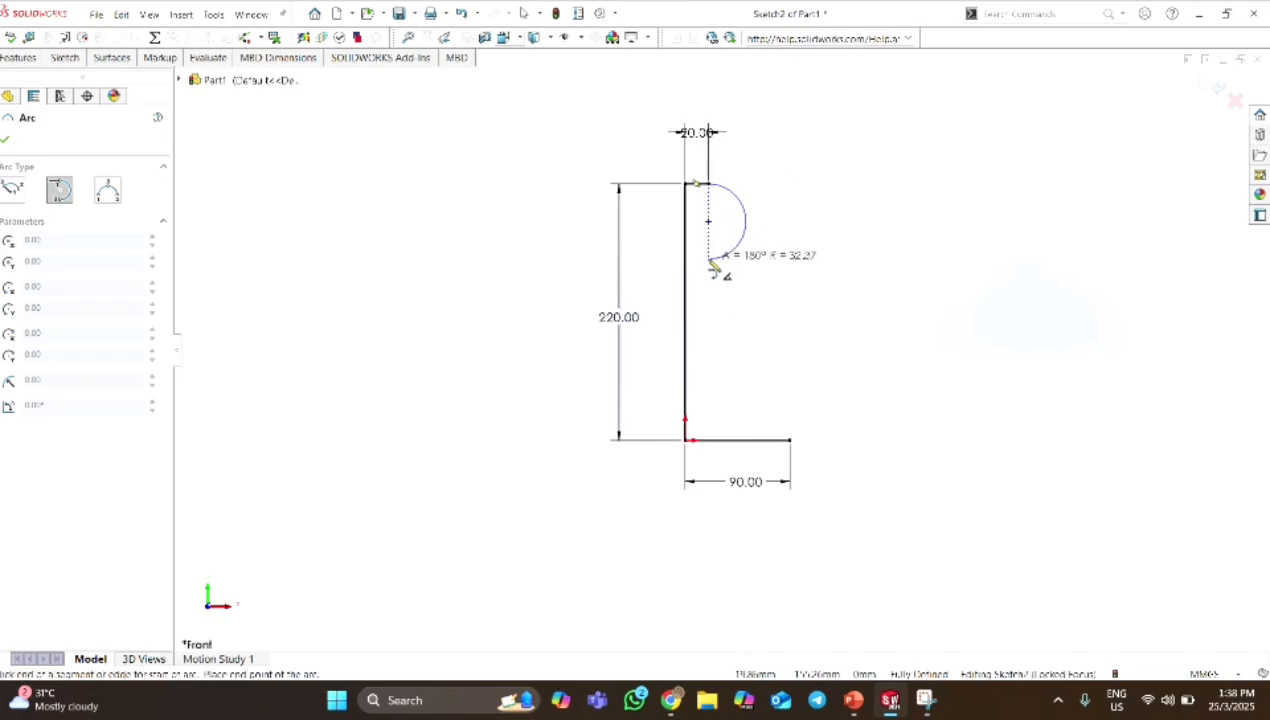
{"action": "left_click", "coordinate": [711, 261]}
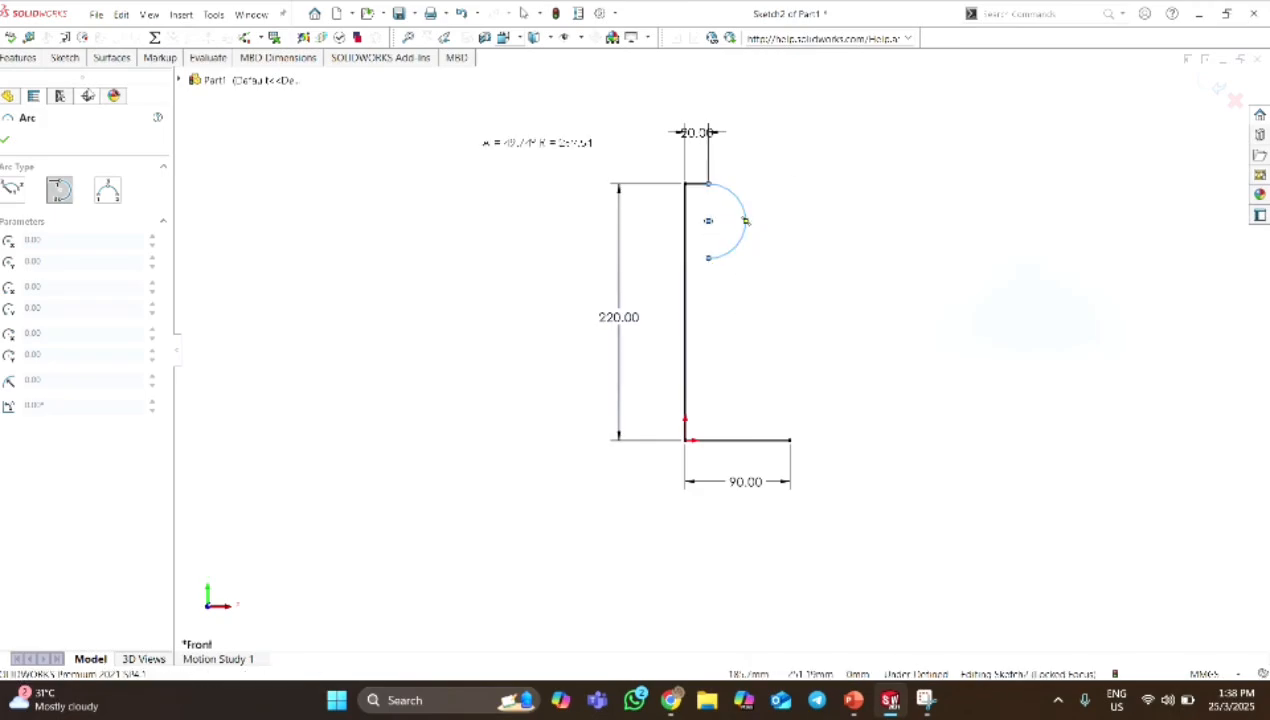
{"action": "key", "text": "Escape"}
Dimension the tangent arc to a radius of 10 mm.
{"action": "left_click", "coordinate": [64, 57]}
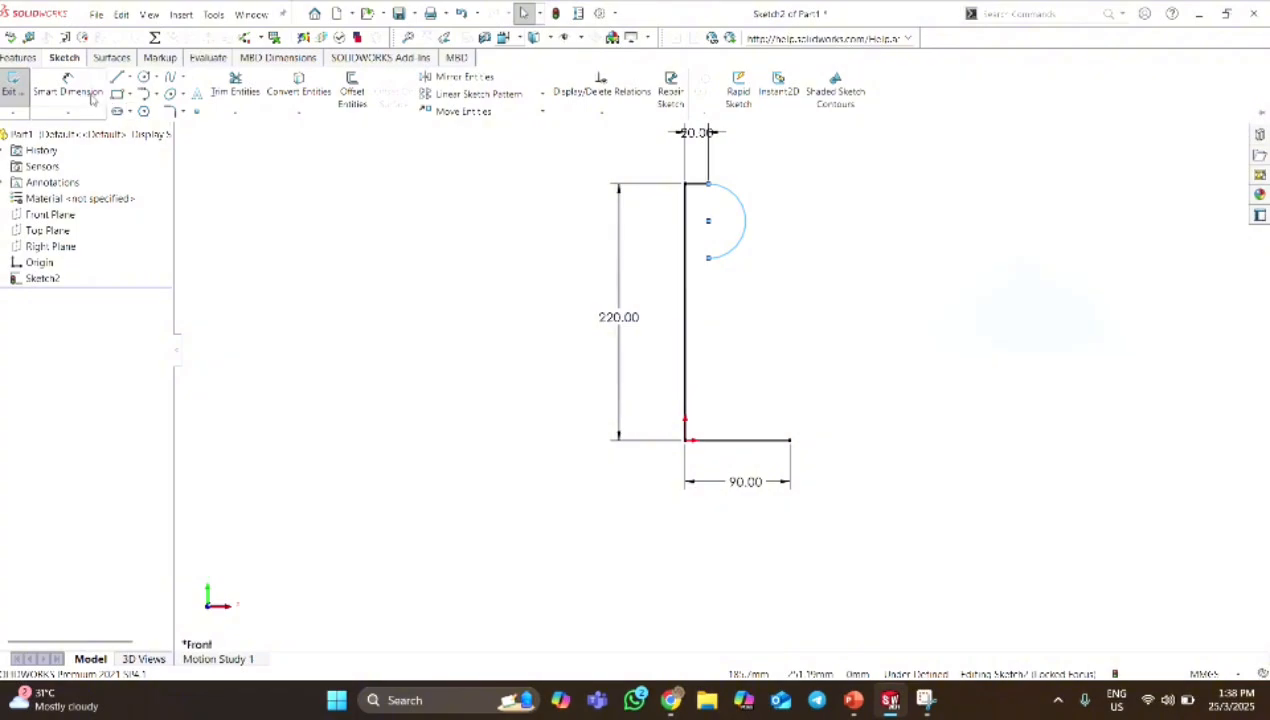
{"action": "left_click", "coordinate": [92, 96]}
{"action": "left_click", "coordinate": [818, 197]}
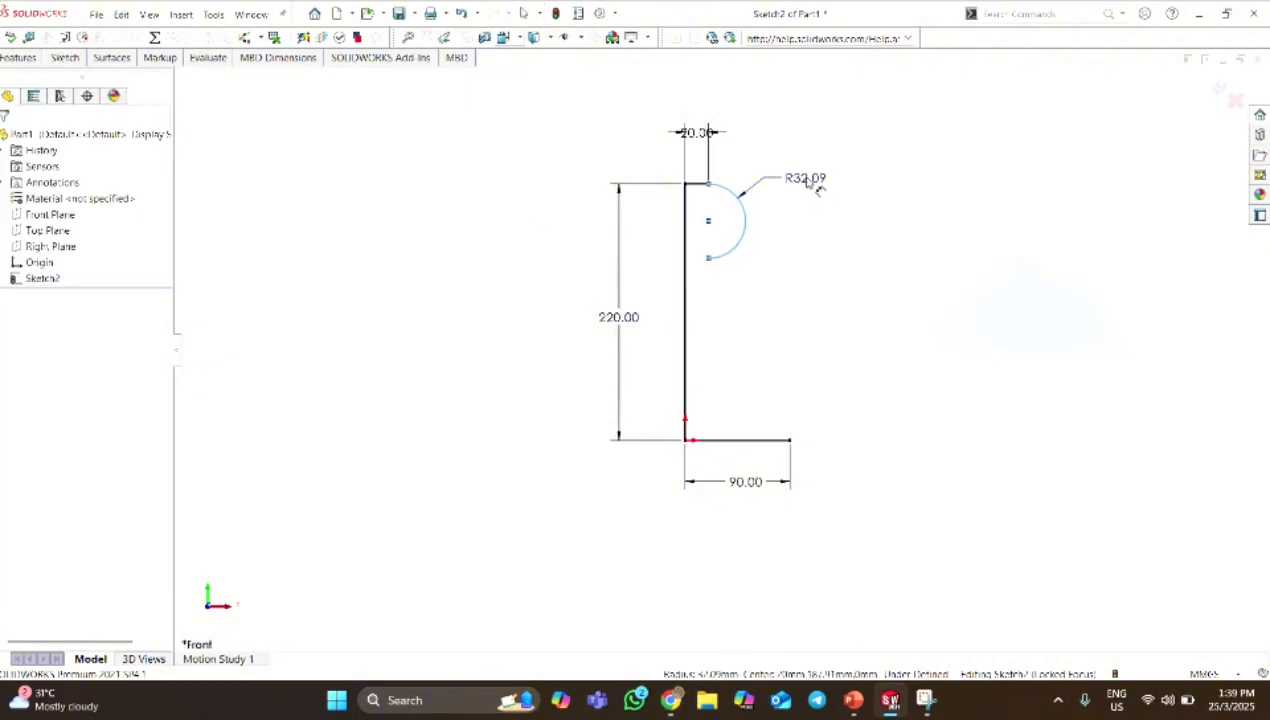
{"action": "left_click", "coordinate": [812, 186]}
{"action": "type", "text": "1"}
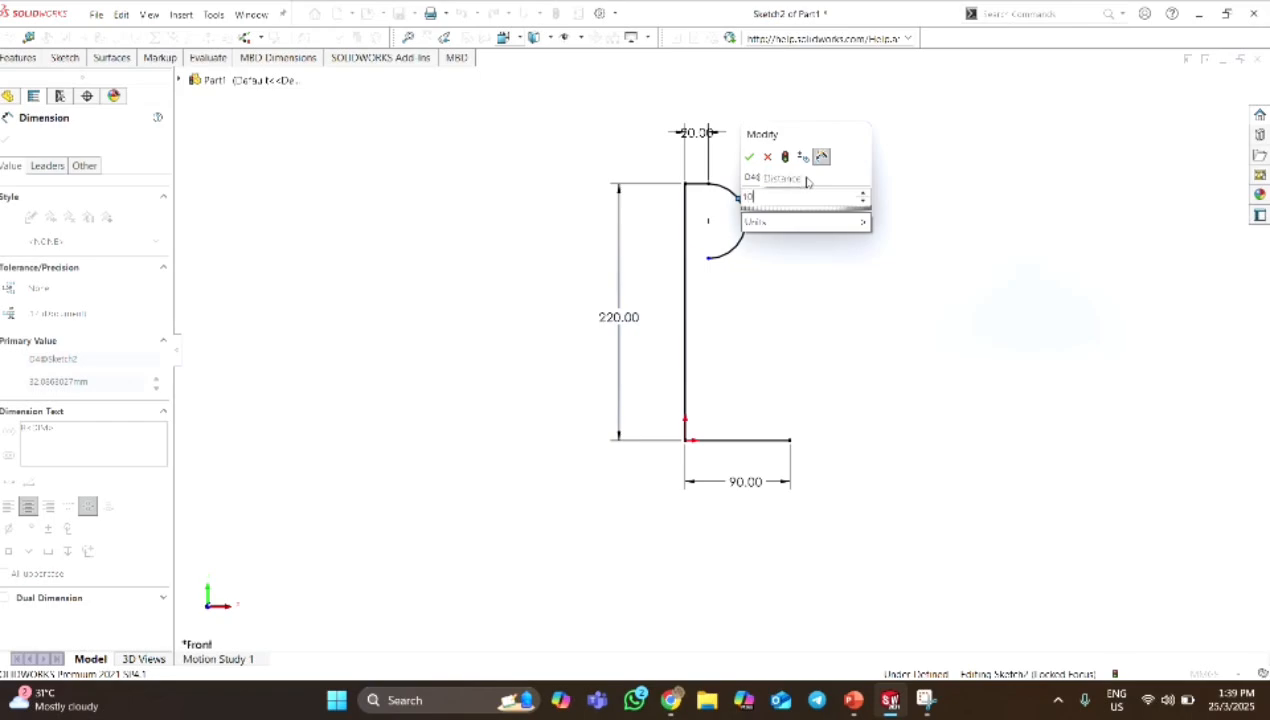
{"action": "type", "text": "0"}
{"action": "key", "text": "Return"}
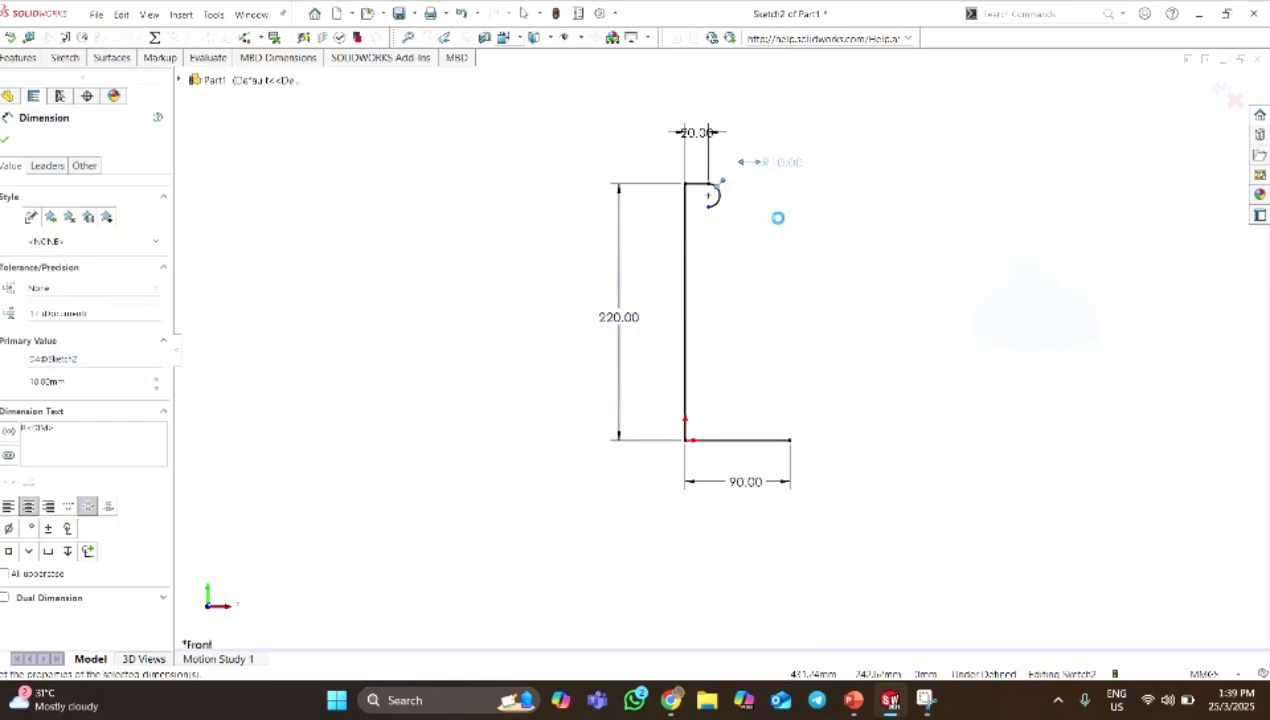
{"action": "scroll", "coordinate": [780, 215], "scroll_direction": "down", "scroll_amount": 2}
{"action": "left_click", "coordinate": [6, 143]}
Sketch a vertical line about 150 mm long downward from the lower end of the arc.
{"action": "left_click", "coordinate": [64, 57]}
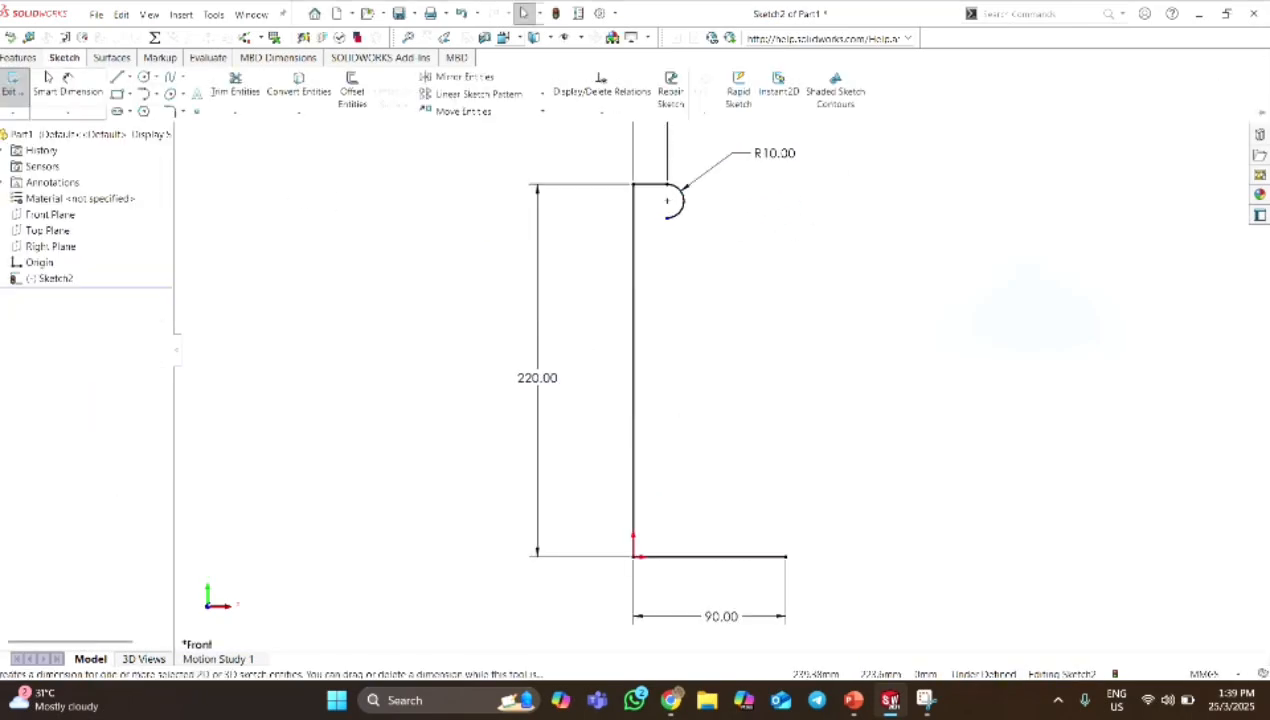
{"action": "left_click", "coordinate": [117, 80]}
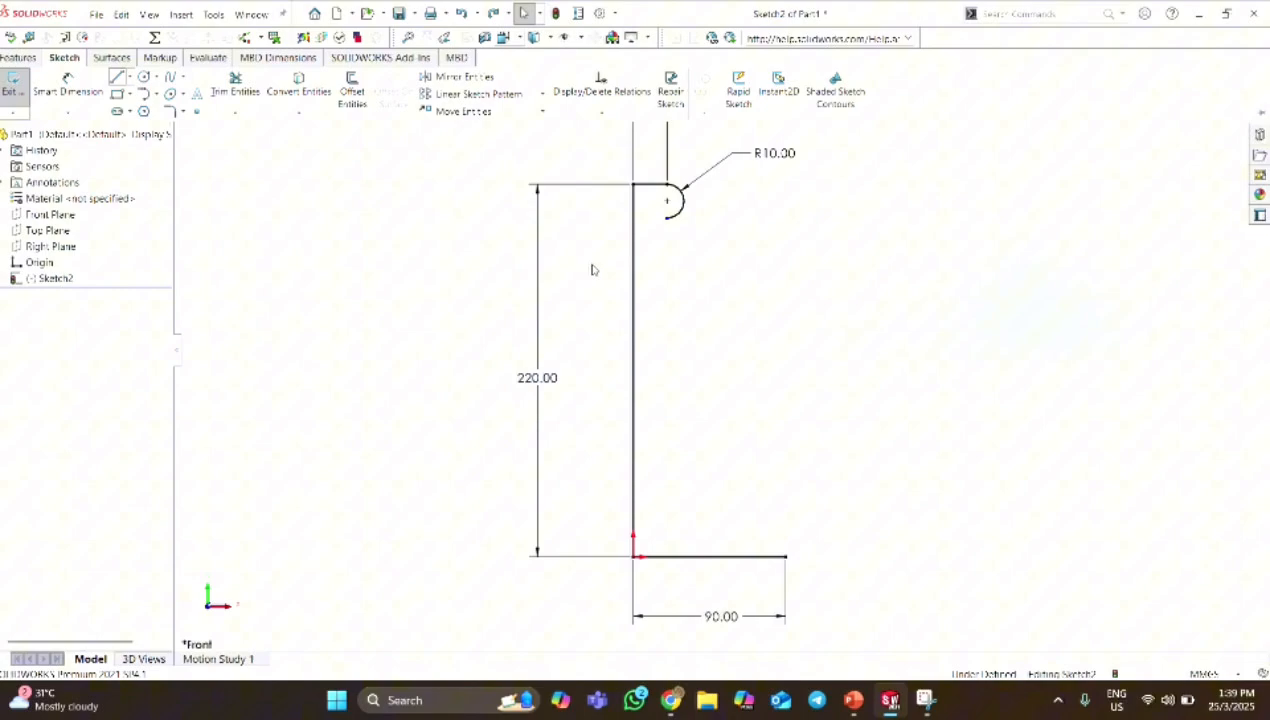
{"action": "left_click", "coordinate": [667, 218]}
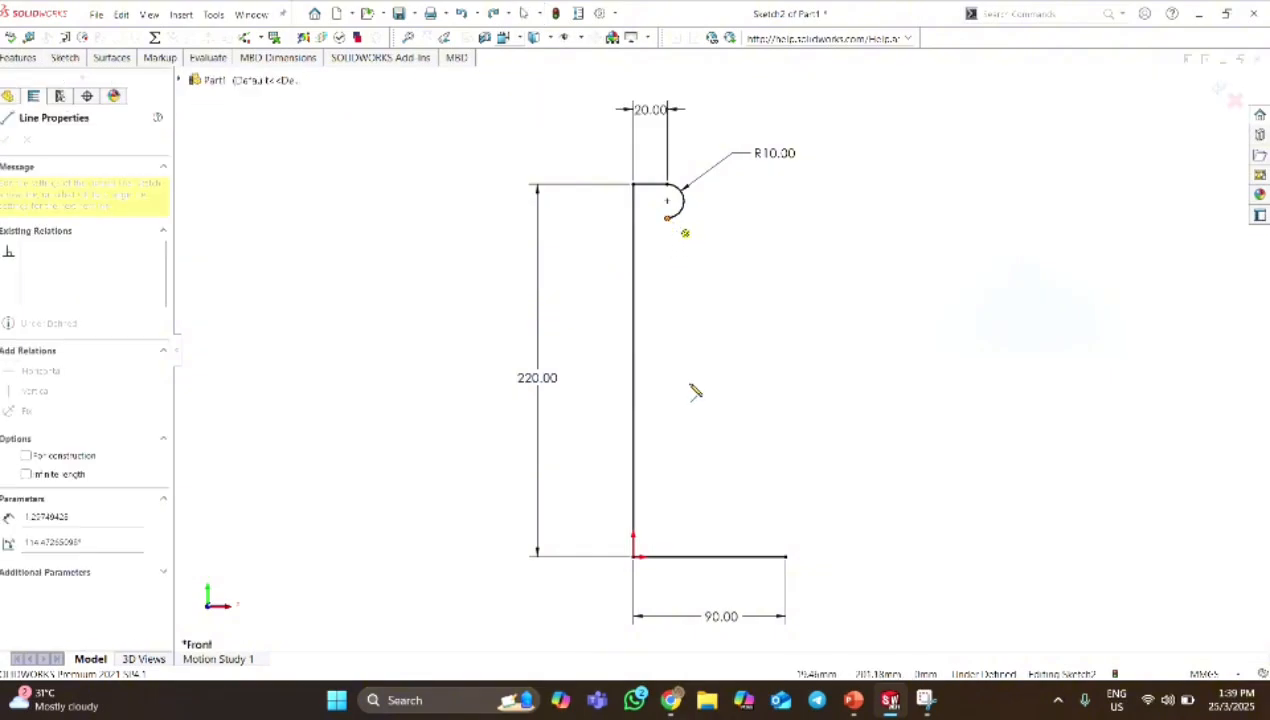
{"action": "left_click", "coordinate": [668, 471]}
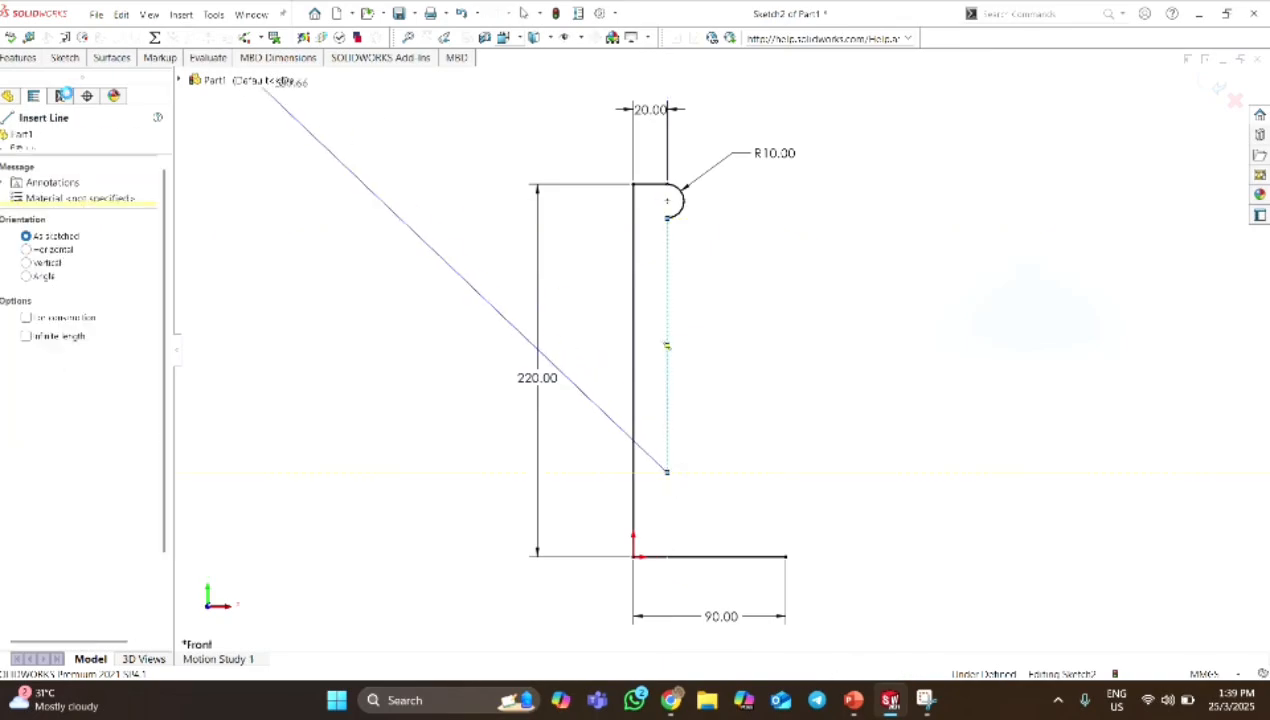
Sketch a 3-point arc of 180° and about 39 mm radius bulging outward, with both endpoints on the inner vertical line.
{"action": "key", "text": "Escape"}
{"action": "left_click", "coordinate": [62, 58]}
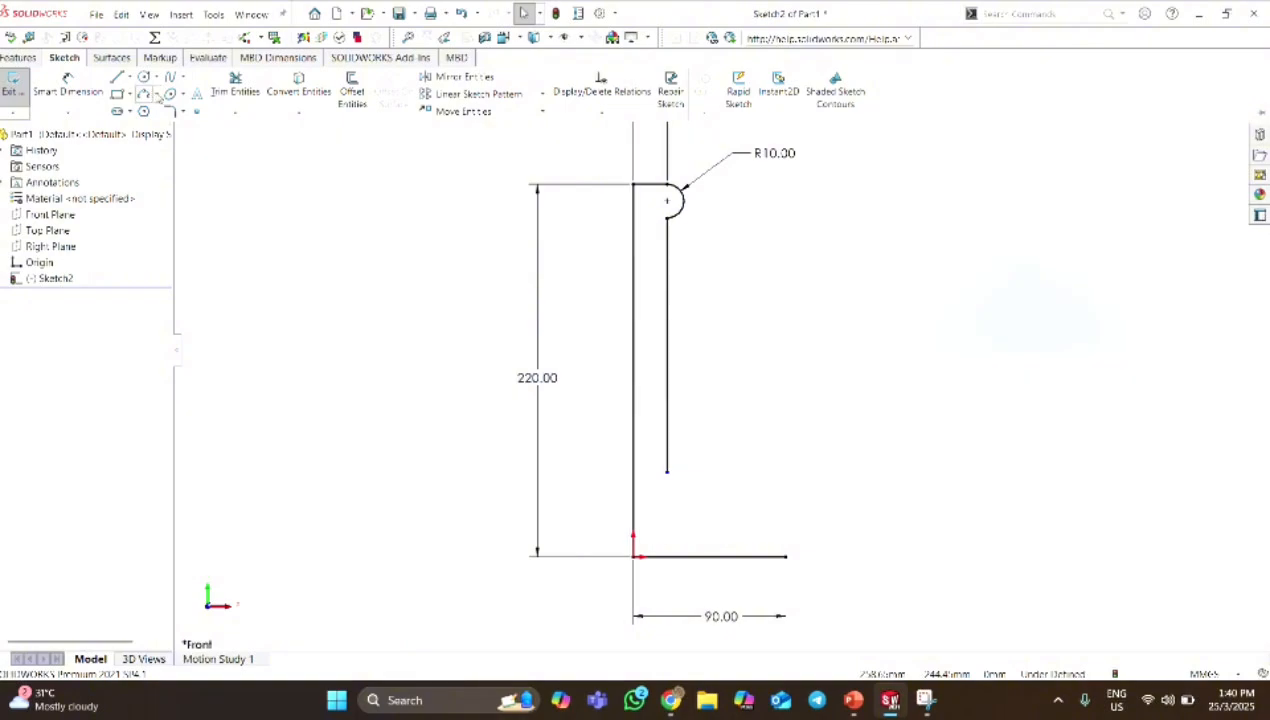
{"action": "left_click", "coordinate": [155, 94]}
{"action": "left_click", "coordinate": [200, 146]}
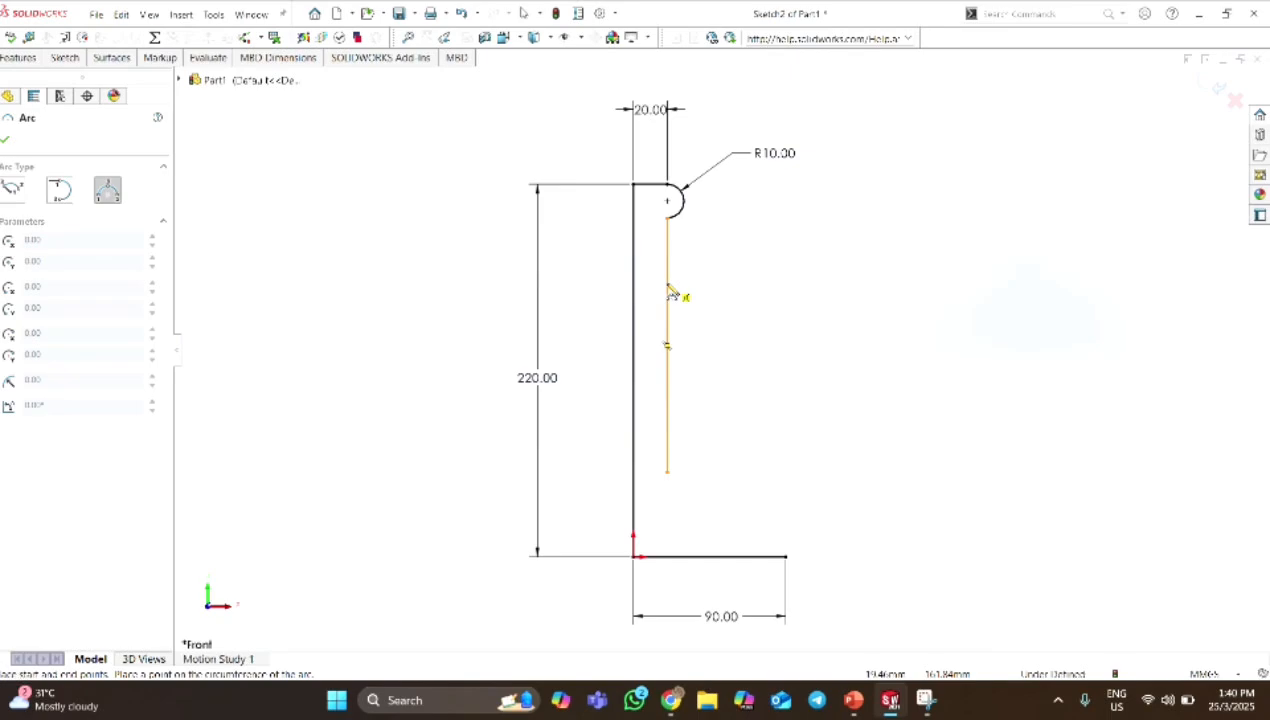
{"action": "left_click", "coordinate": [668, 285]}
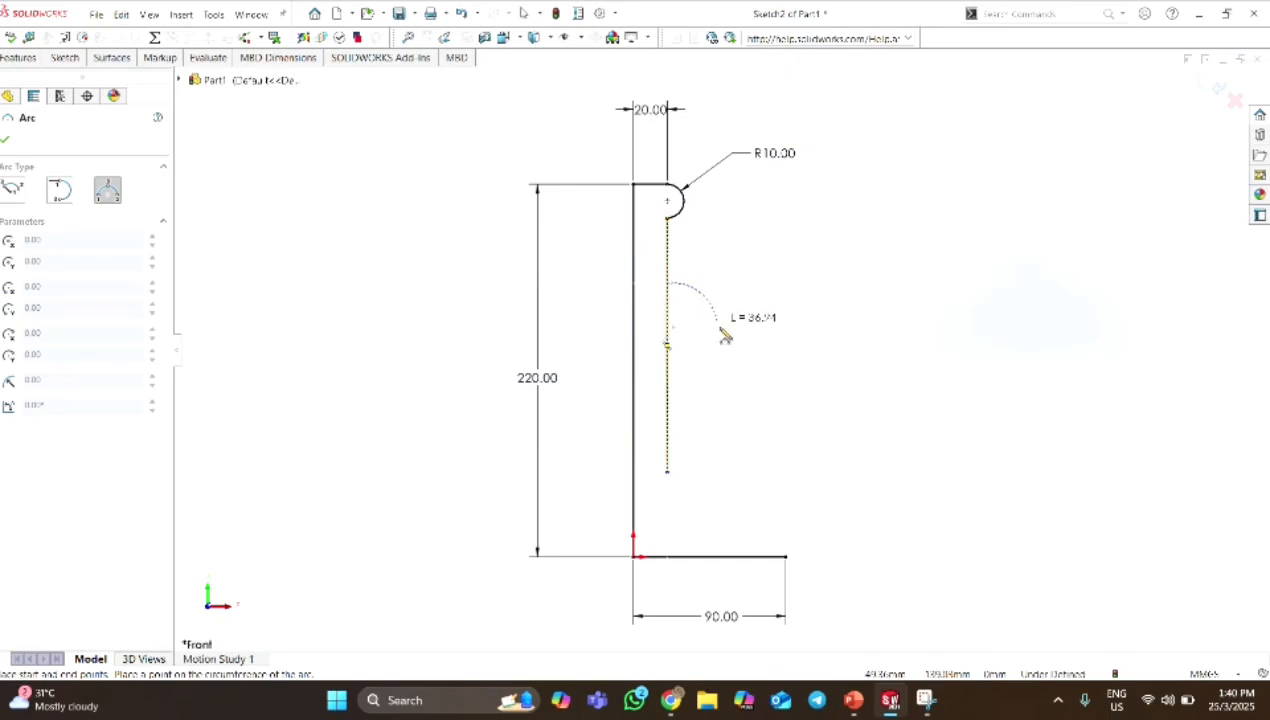
{"action": "left_click", "coordinate": [670, 418]}
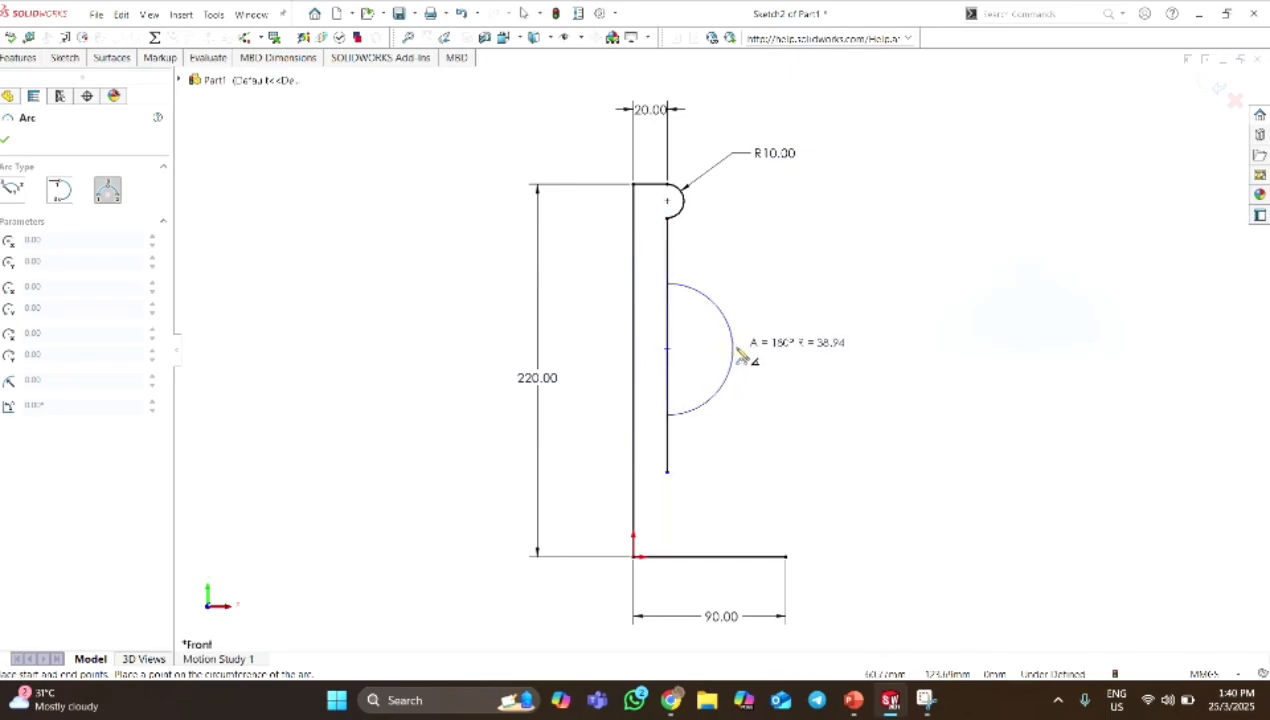
{"action": "left_click", "coordinate": [742, 356]}
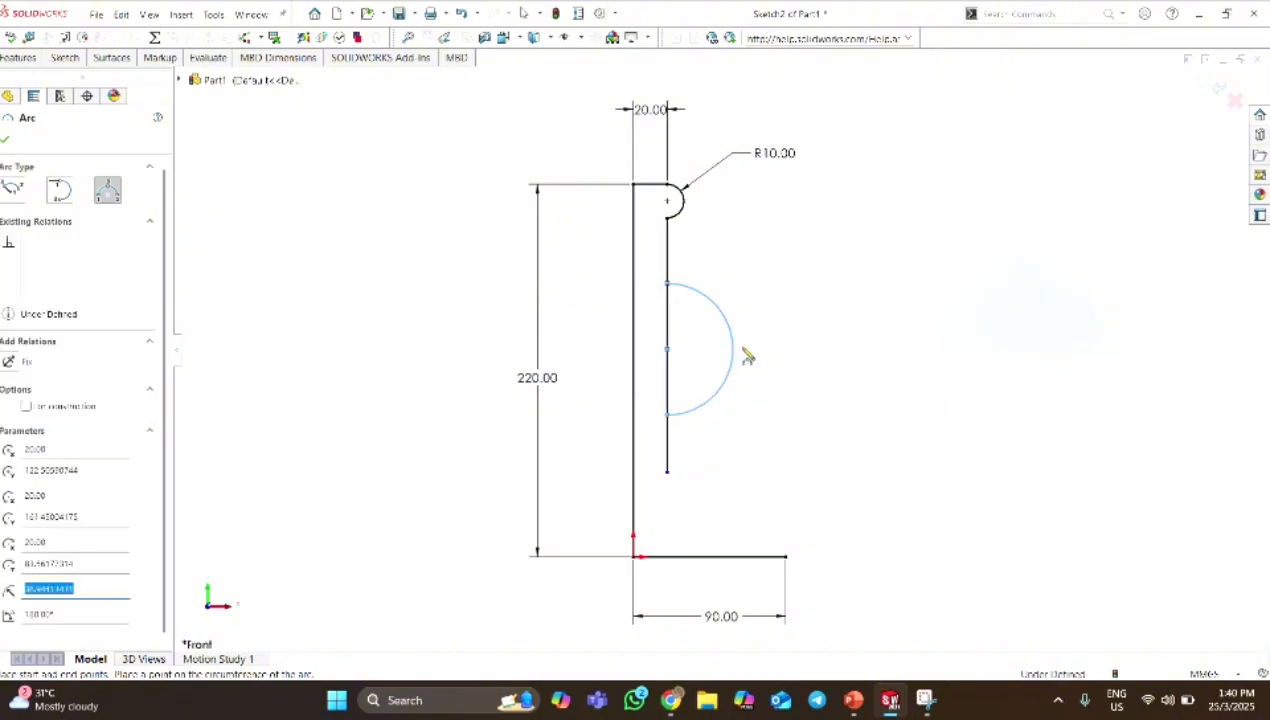
Dimension the 3-point arc to a radius of 20 mm.
{"action": "left_click", "coordinate": [68, 62]}
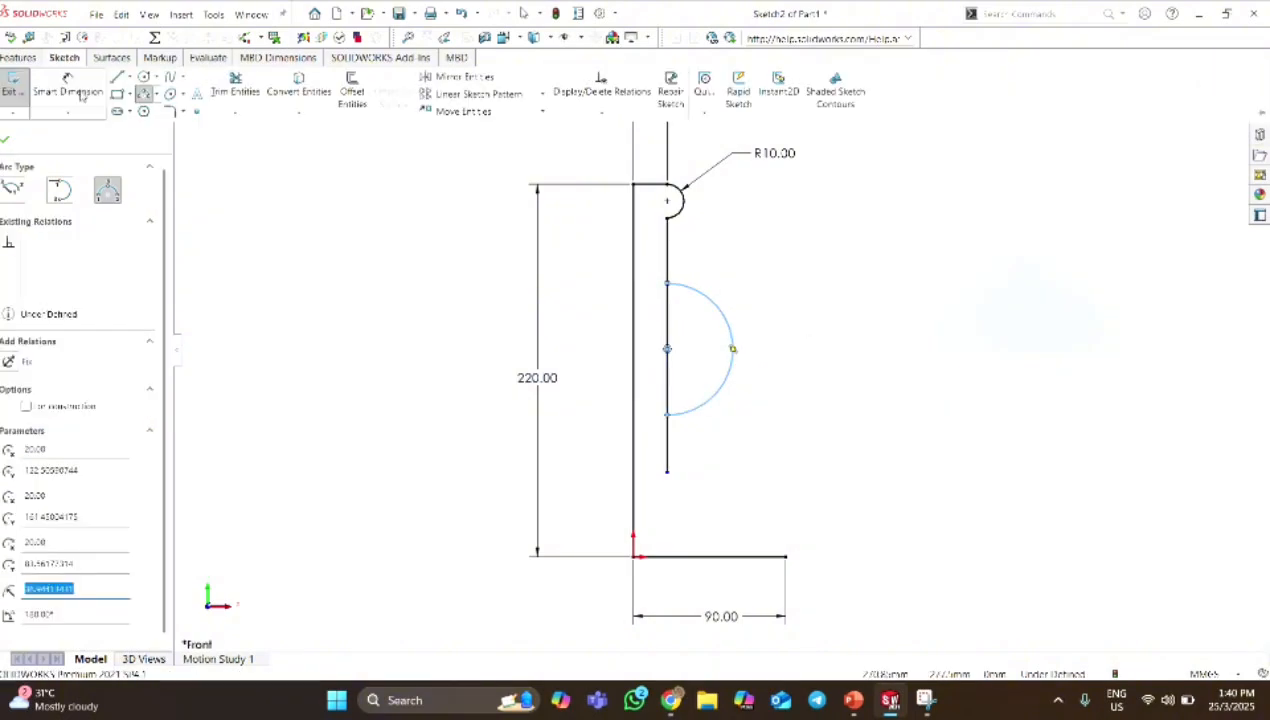
{"action": "left_click", "coordinate": [77, 88]}
{"action": "left_click", "coordinate": [732, 331]}
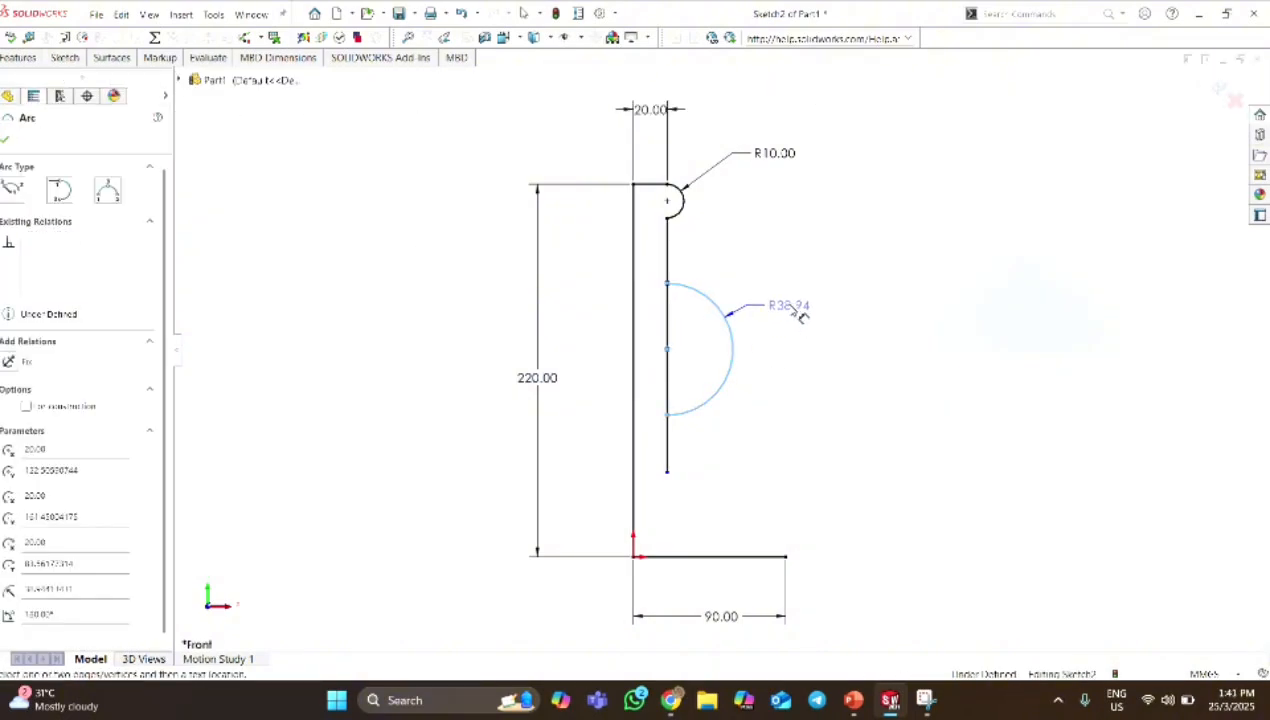
{"action": "left_click", "coordinate": [795, 312]}
{"action": "double_click", "coordinate": [800, 312]}
{"action": "type", "text": "20"}
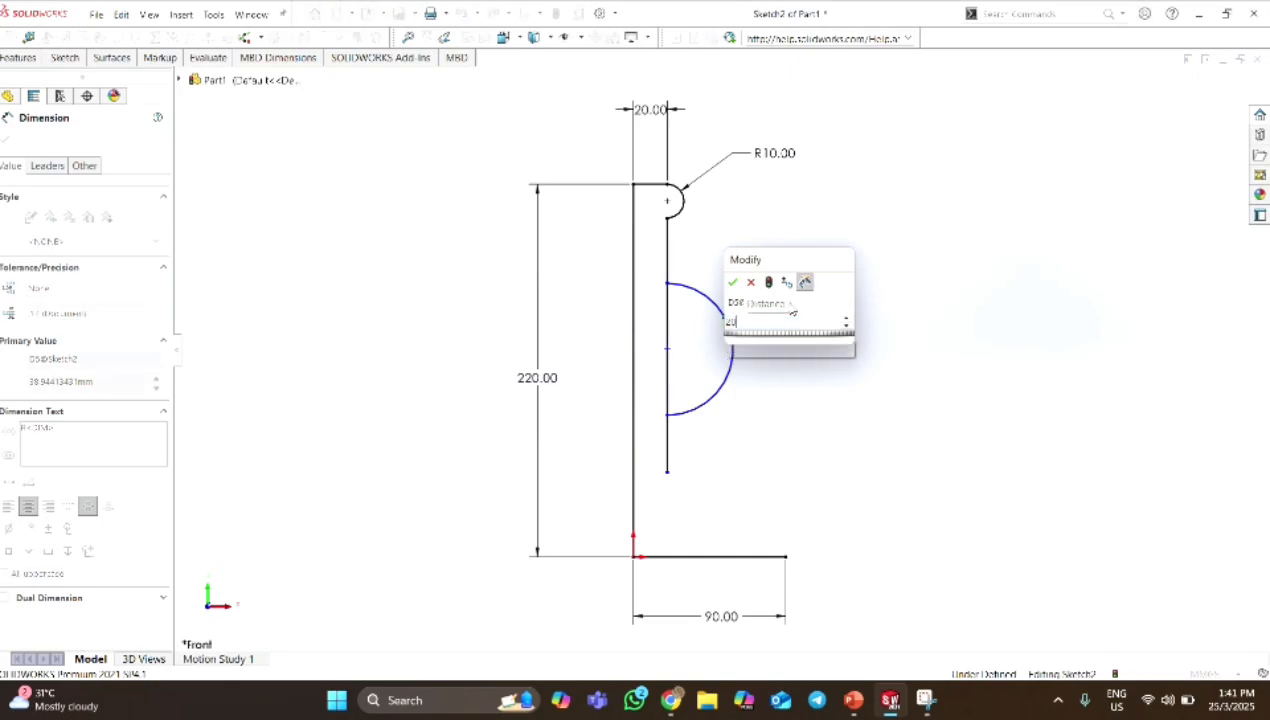
{"action": "key", "text": "Return"}
{"action": "left_click", "coordinate": [783, 302]}
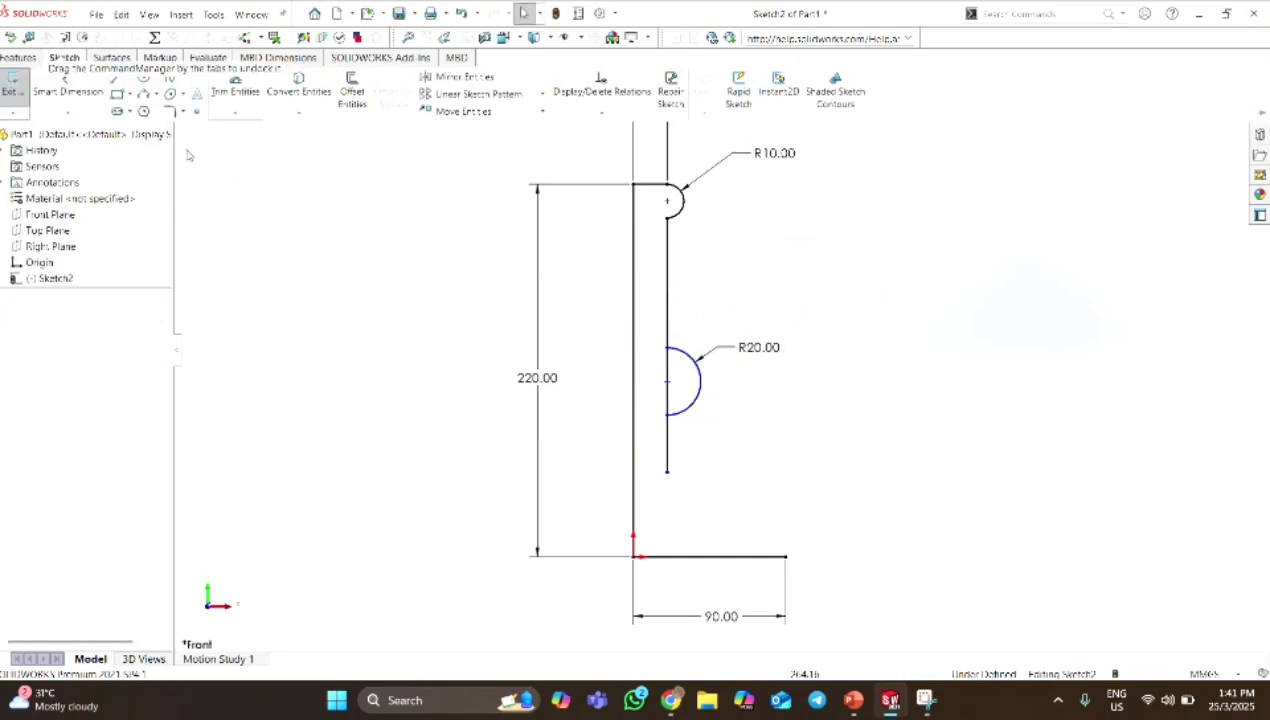
Trim away the vertical line segment between the ends of the 20 mm radius arc, using Trim to closest.
{"action": "left_click", "coordinate": [234, 91]}
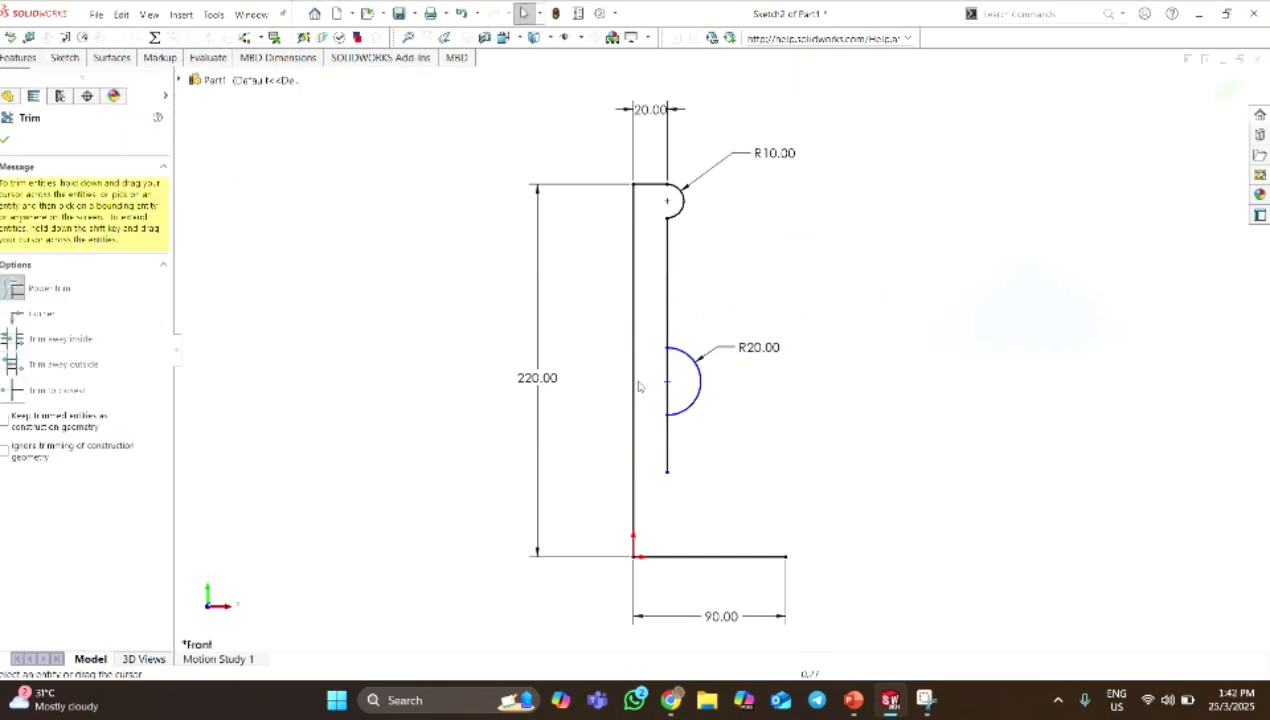
{"action": "scroll", "coordinate": [645, 385], "scroll_direction": "down", "scroll_amount": 2}
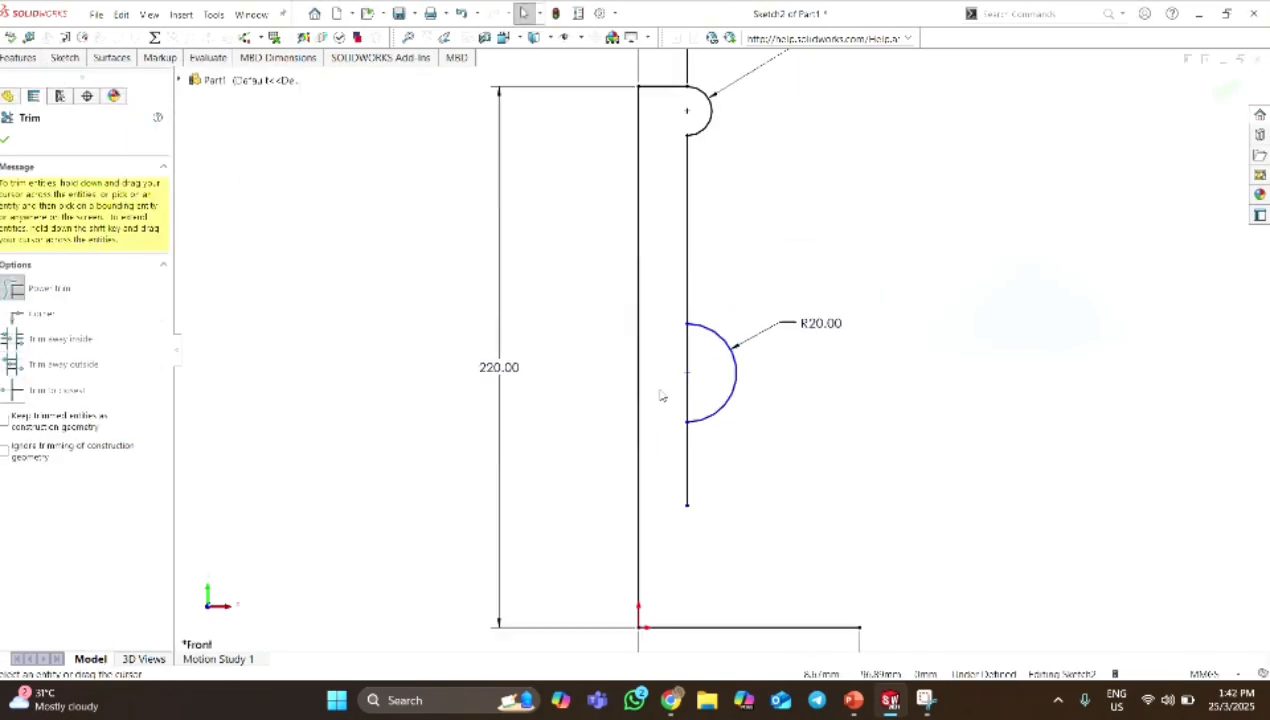
{"action": "left_click", "coordinate": [20, 392]}
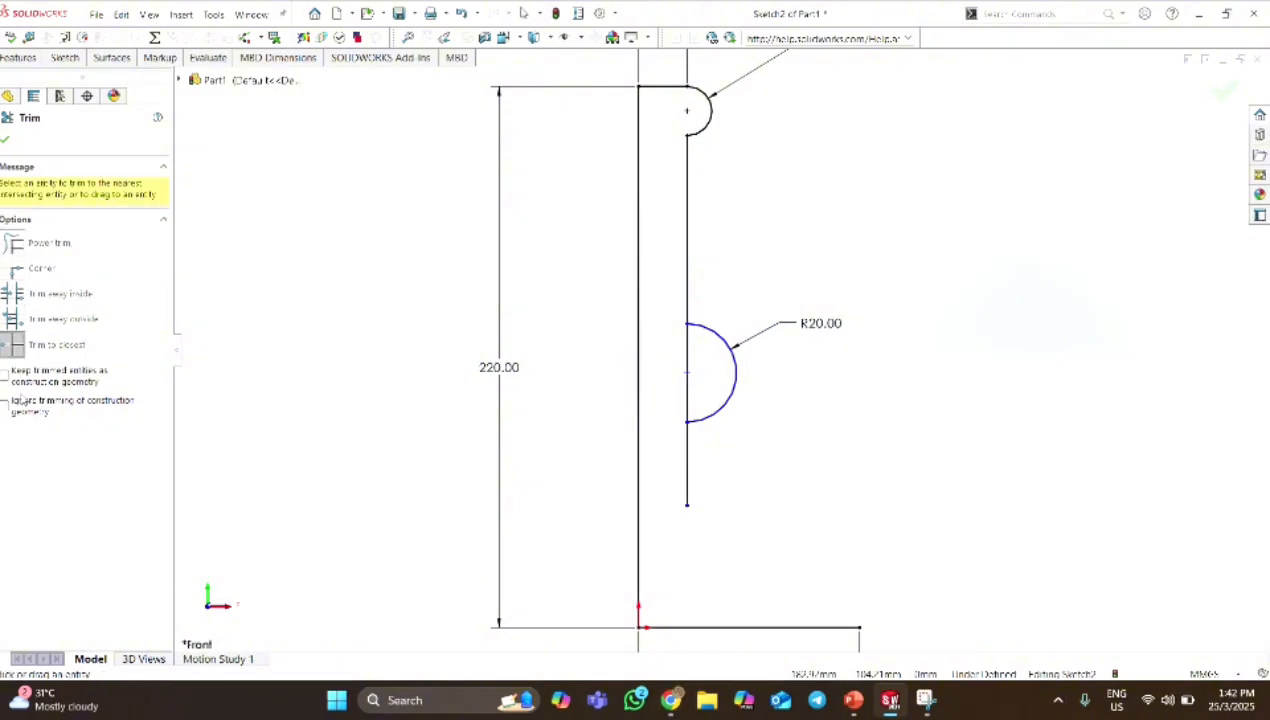
{"action": "left_click", "coordinate": [688, 398]}
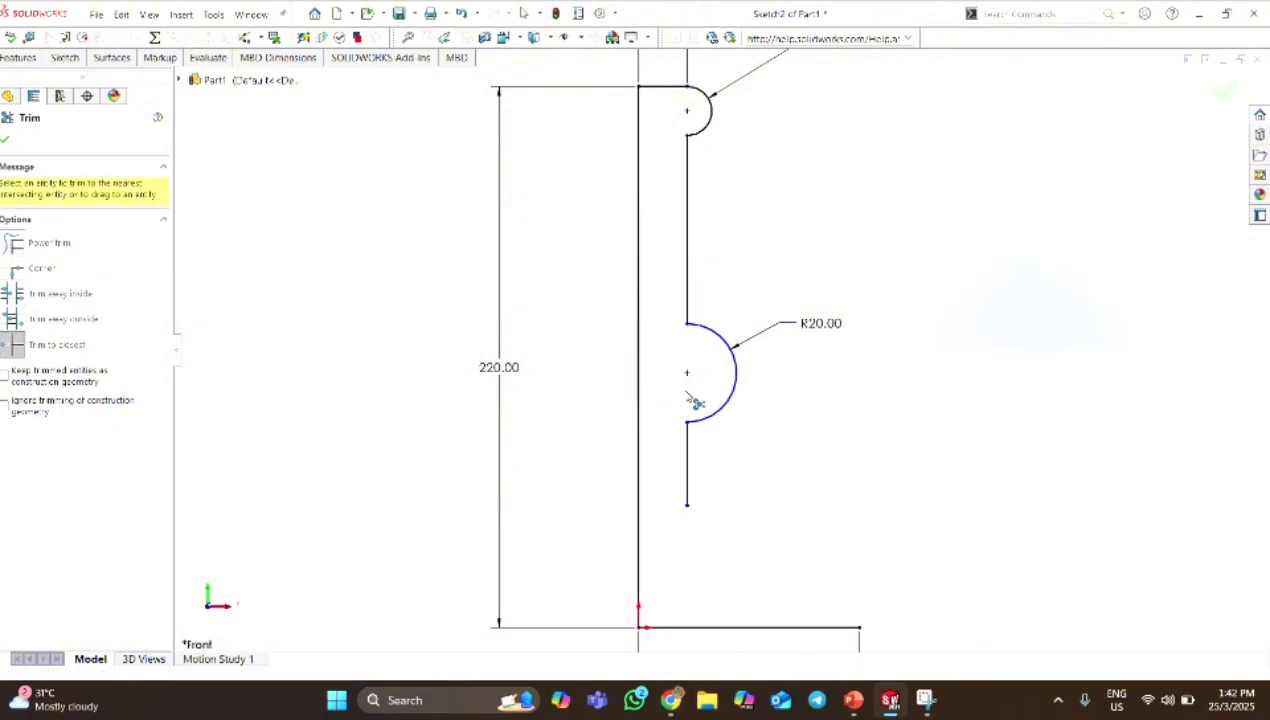
{"action": "left_click", "coordinate": [6, 144]}
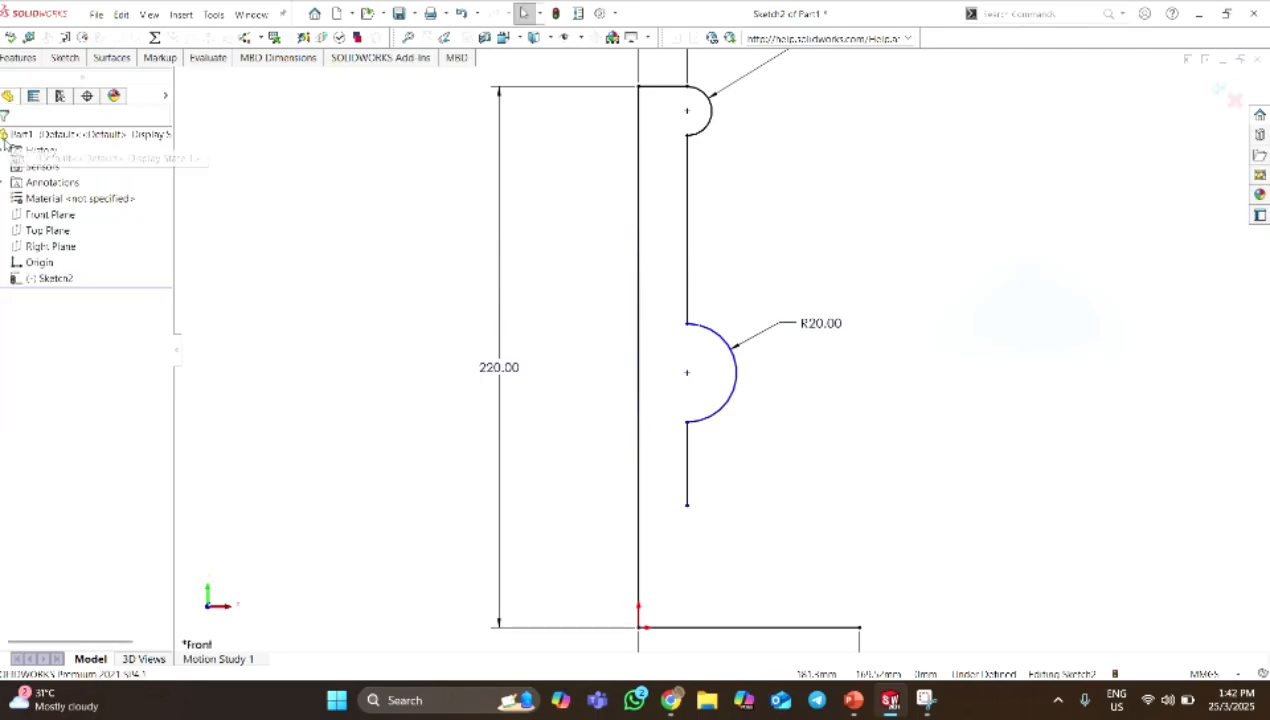
Dimension the vertical segment between the two arcs to a length of 40 mm.
{"action": "left_click", "coordinate": [66, 58]}
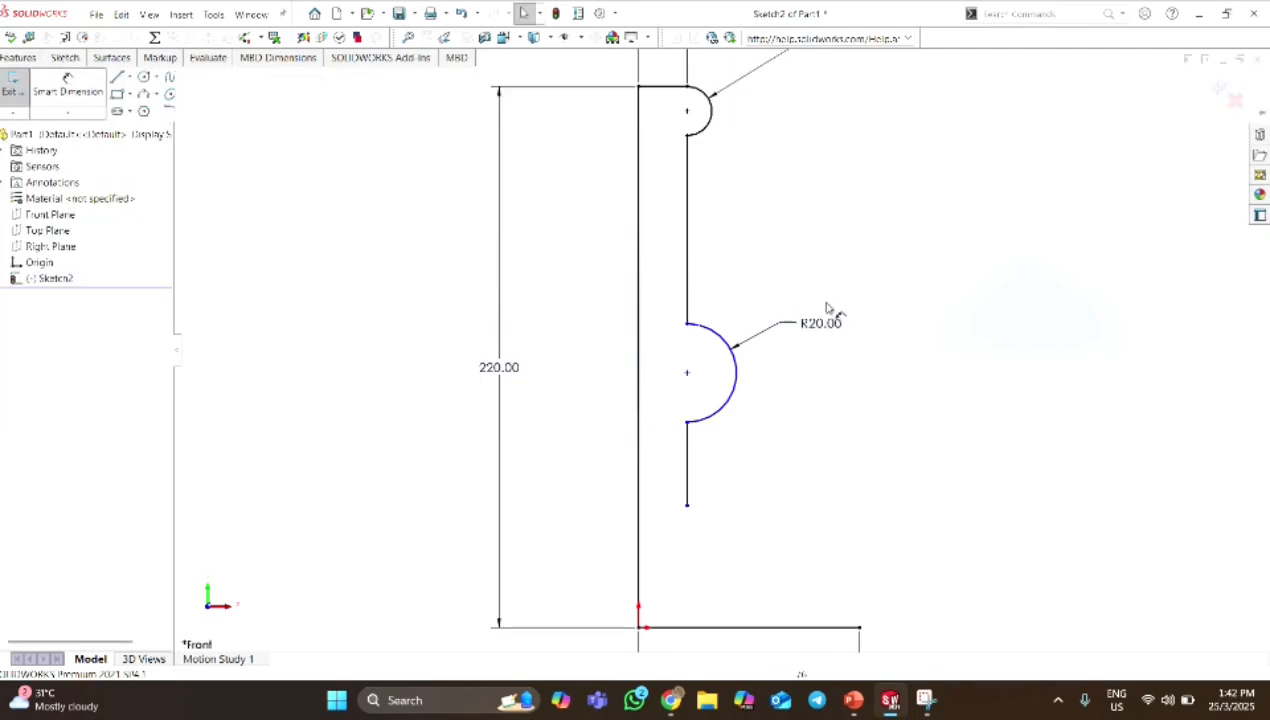
{"action": "left_click", "coordinate": [688, 260]}
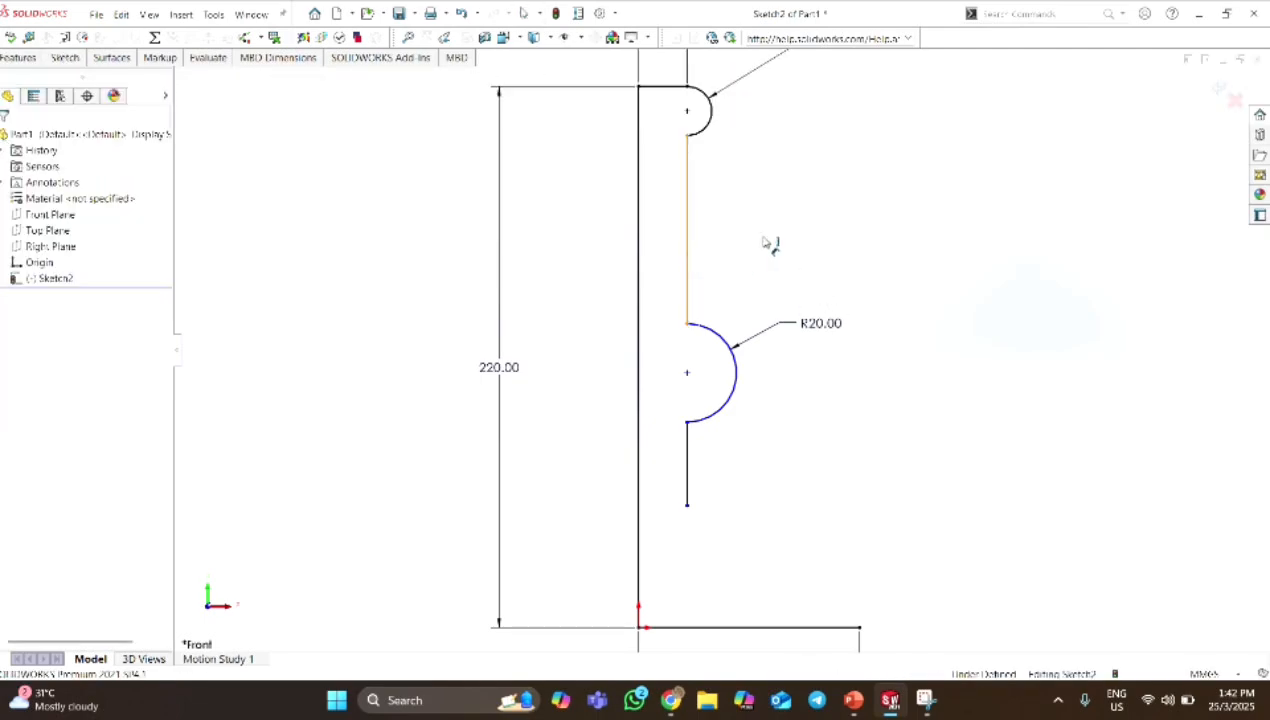
{"action": "left_click", "coordinate": [780, 243]}
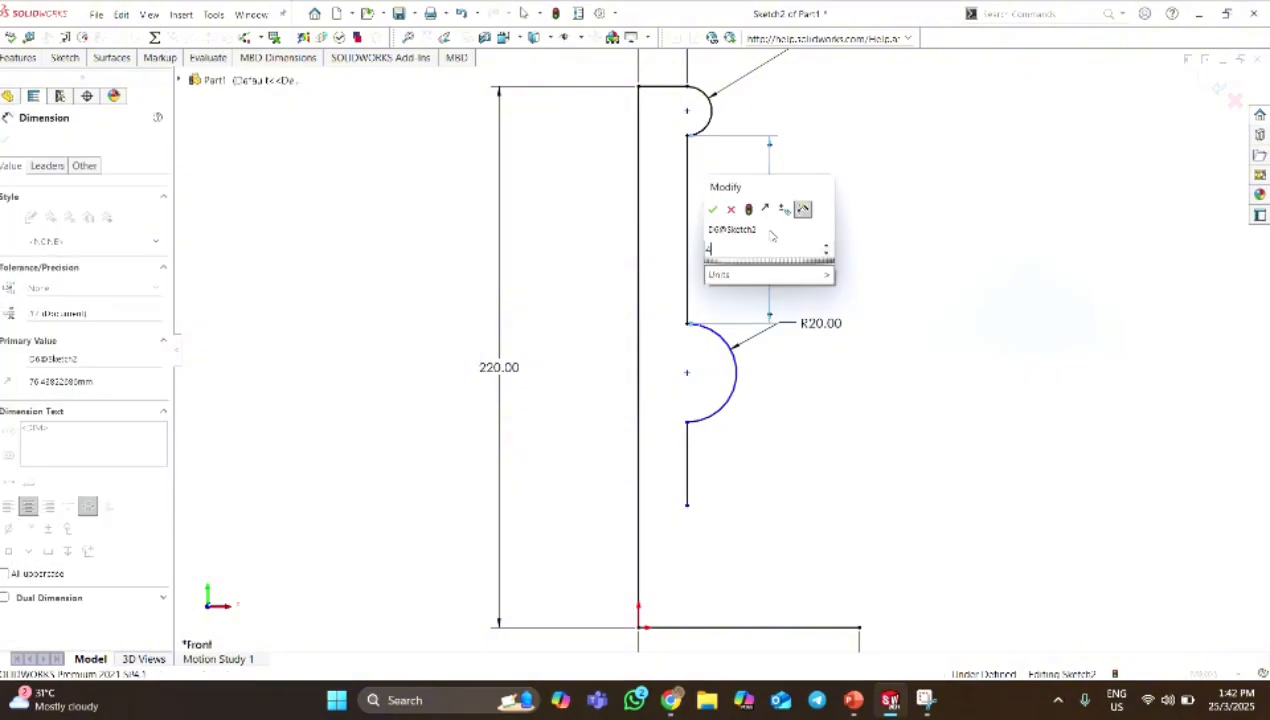
{"action": "key", "text": "Return"}
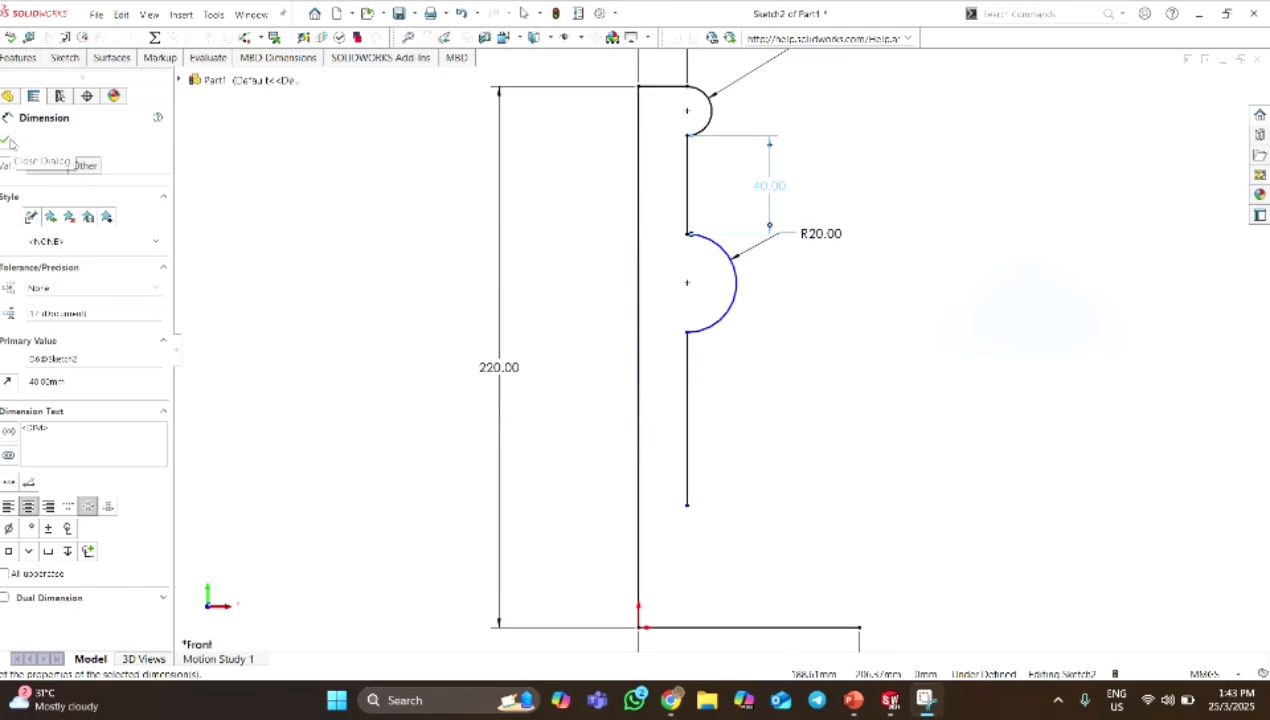
{"action": "left_click", "coordinate": [7, 142]}
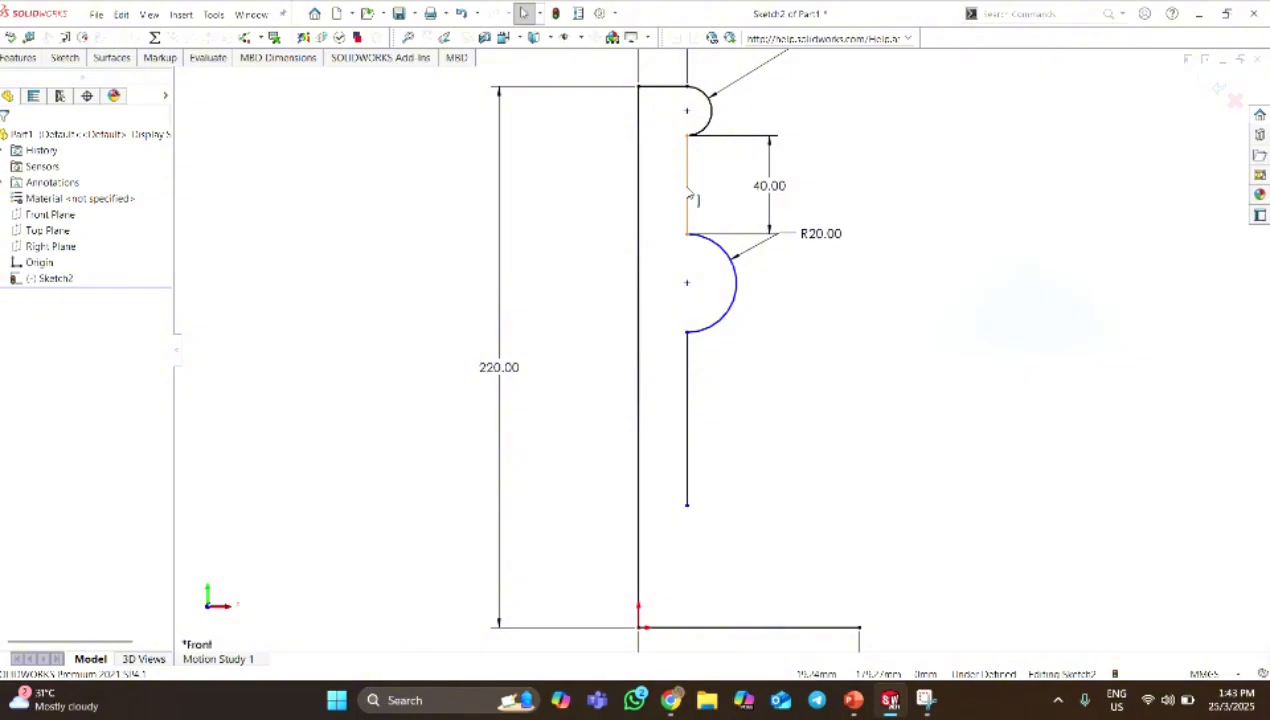
Add an Equal relation between the vertical segments above and below the 20 mm radius arc.
{"action": "left_click", "coordinate": [688, 198]}
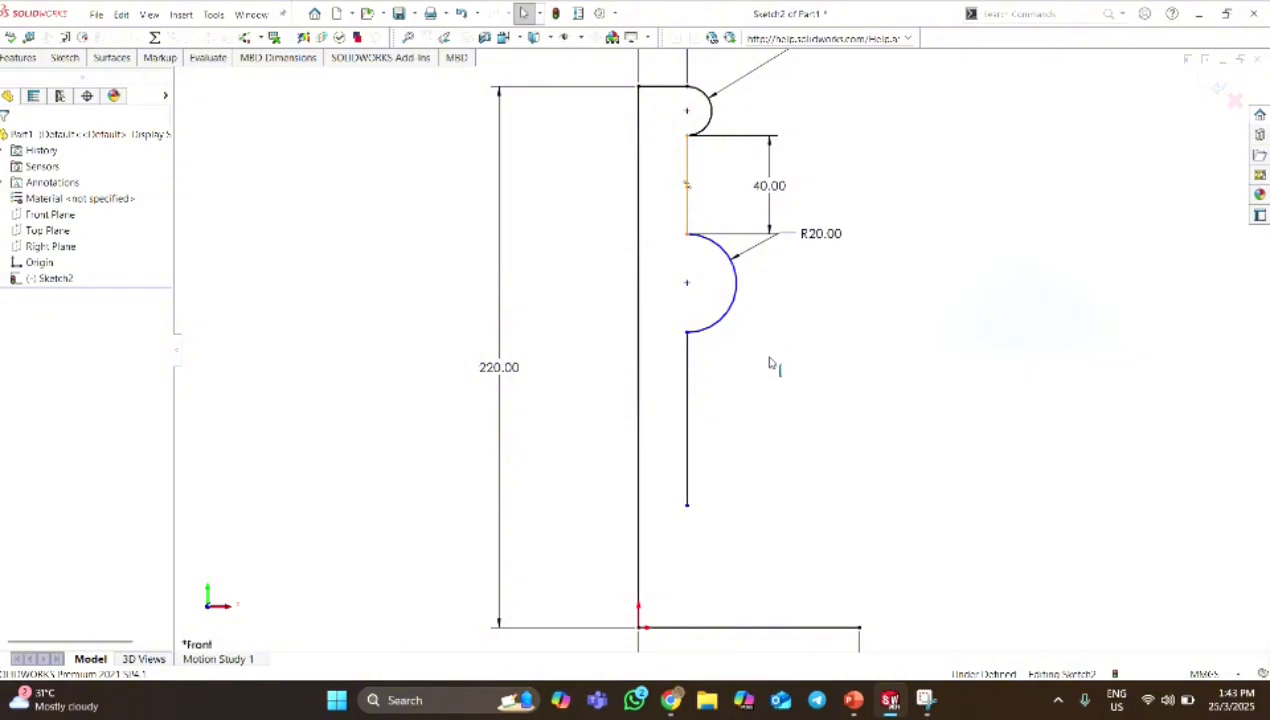
{"action": "left_click", "coordinate": [689, 462]}
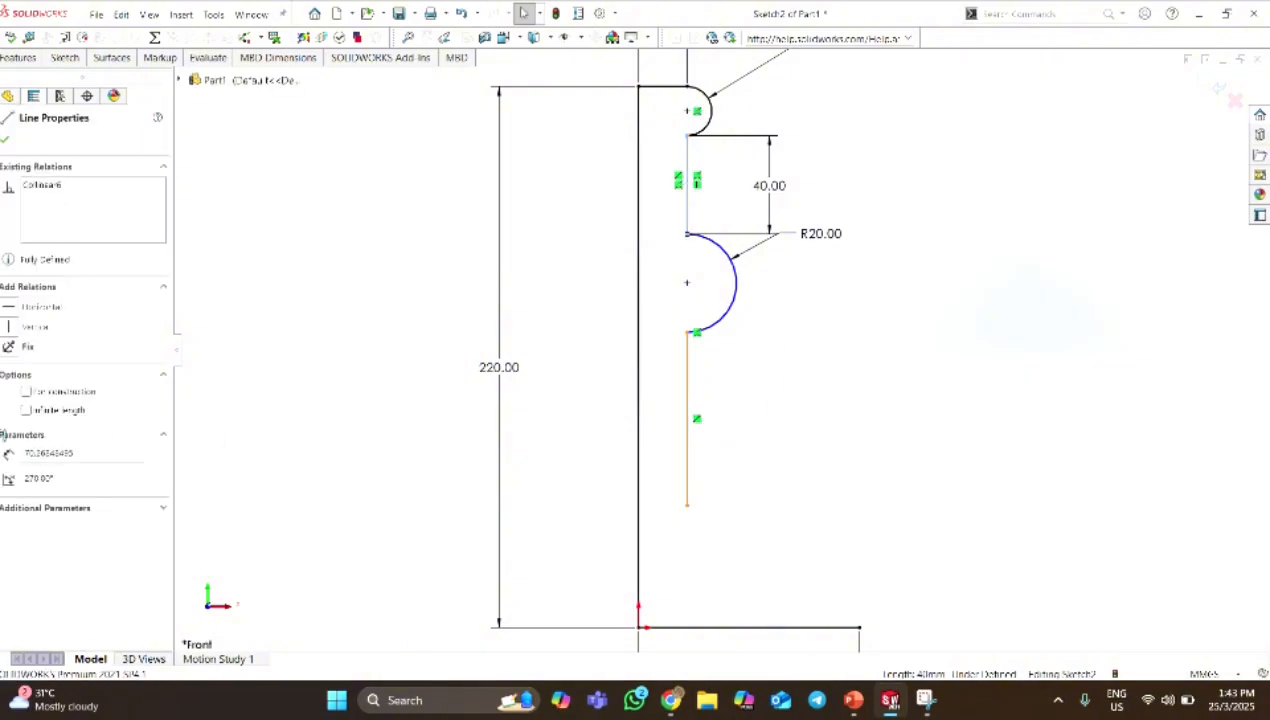
{"action": "left_click", "coordinate": [16, 477]}
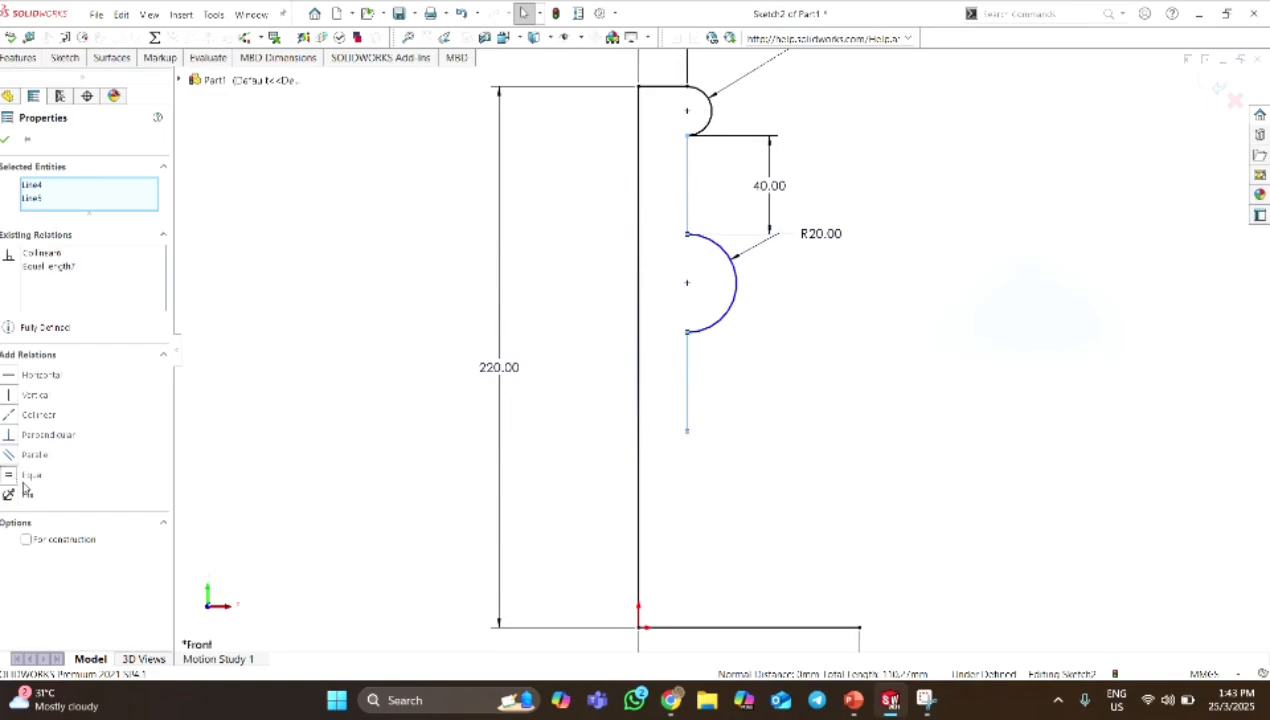
{"action": "left_click", "coordinate": [6, 143]}
{"action": "left_click", "coordinate": [547, 29]}
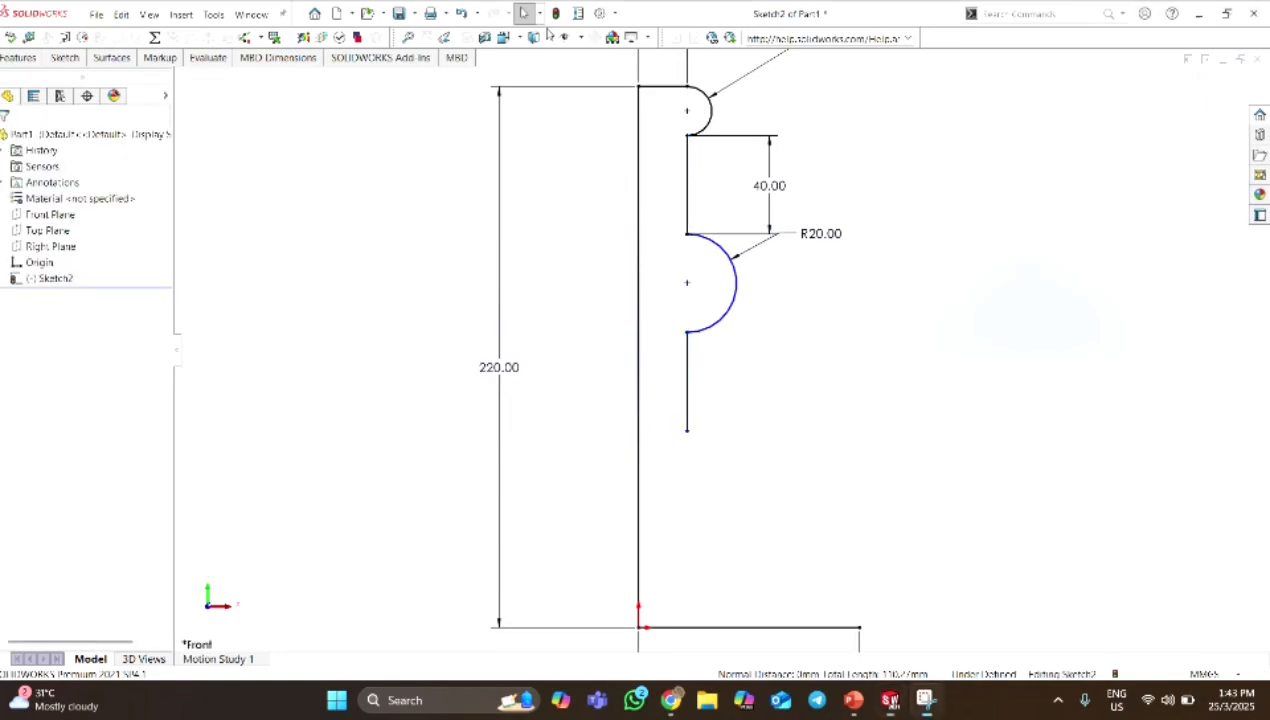
Add a Coincident relation between the 20 mm radius arc's center and the upper vertical segment.
{"action": "left_click", "coordinate": [687, 289]}
{"action": "left_click", "coordinate": [687, 185], "text": "ctrl"}
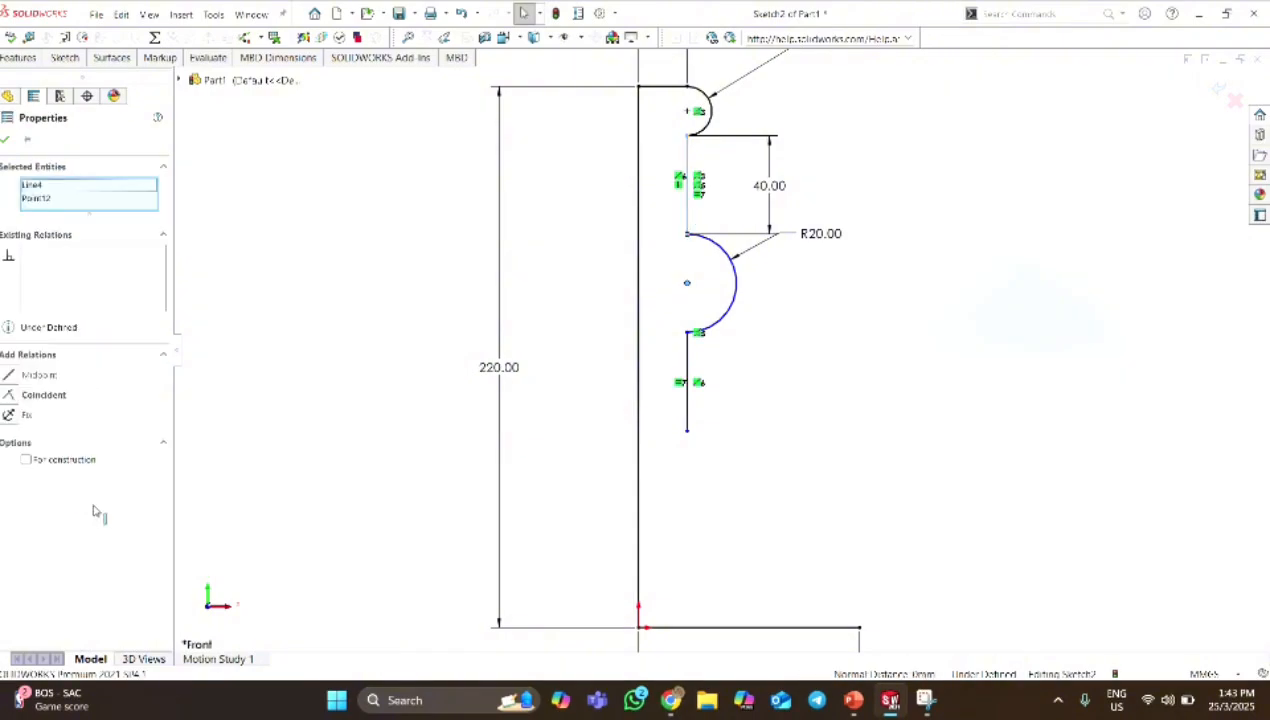
{"action": "left_click", "coordinate": [10, 396]}
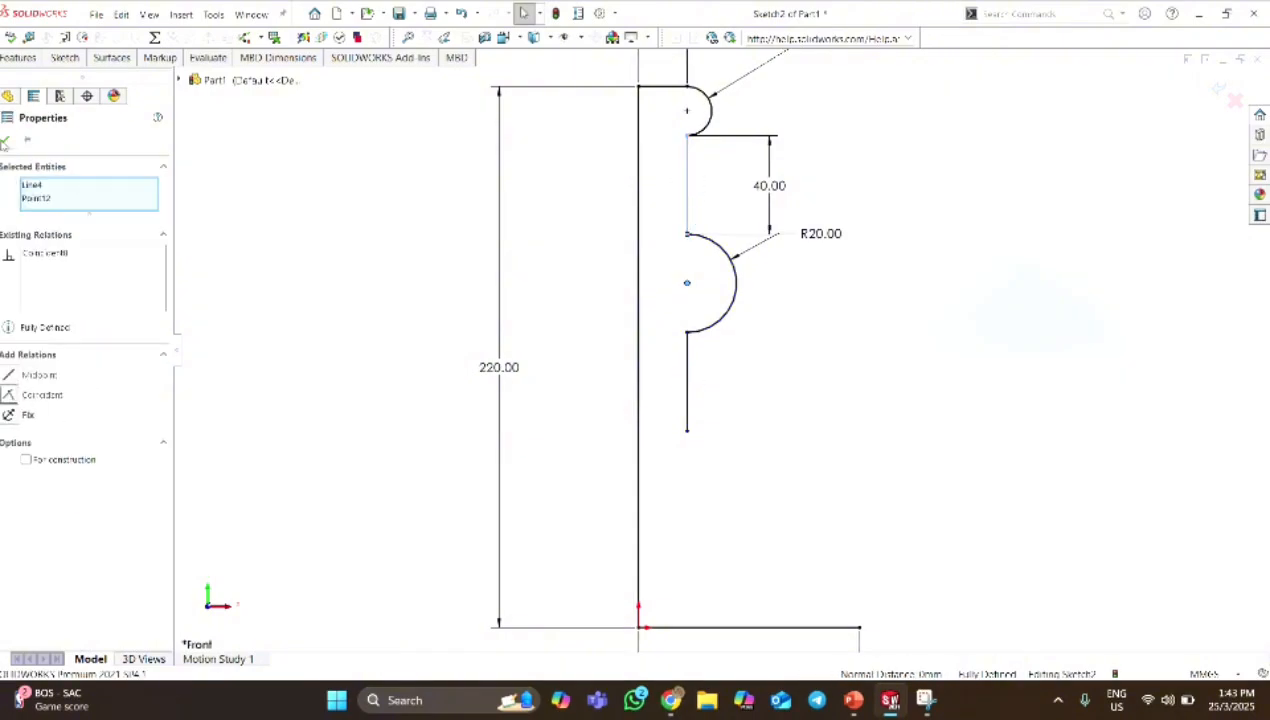
{"action": "left_click", "coordinate": [6, 143]}
Sketch two connected tangent arcs, about 64 mm and 26 mm in radius, from the lower vertical segment's end to the base line's free end.
{"action": "left_click", "coordinate": [66, 58]}
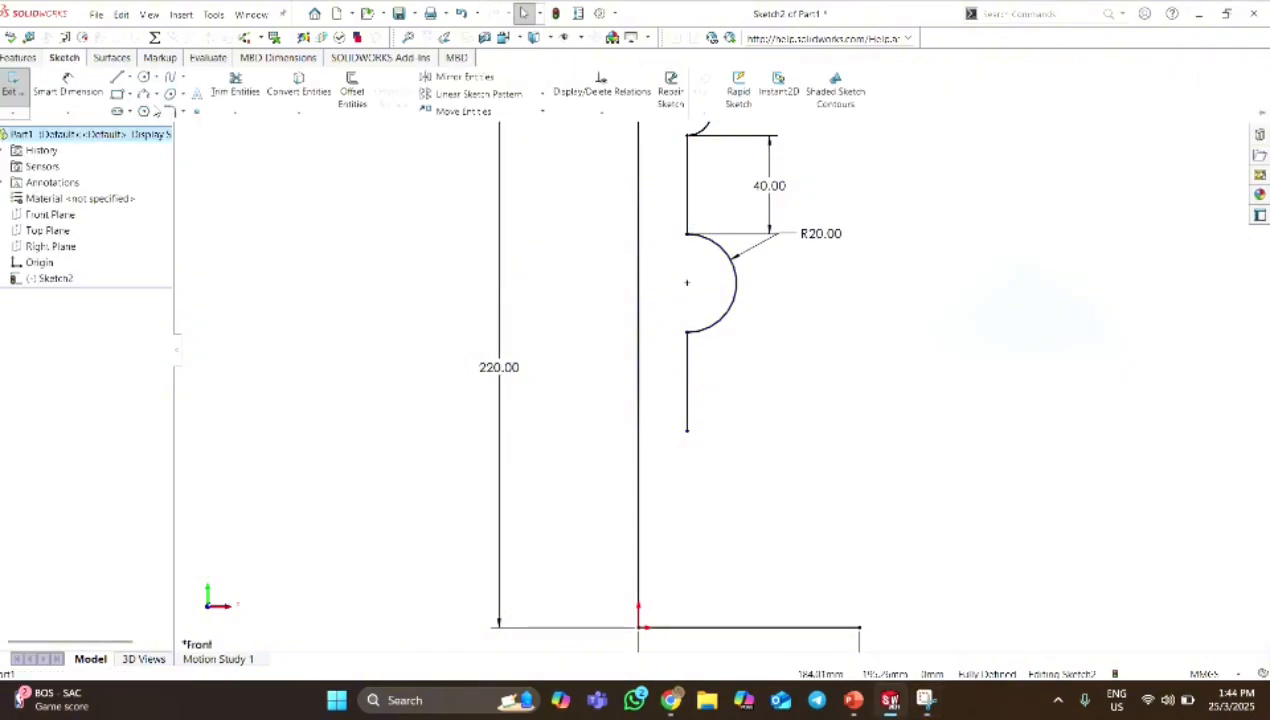
{"action": "left_click", "coordinate": [153, 94]}
{"action": "left_click", "coordinate": [178, 124]}
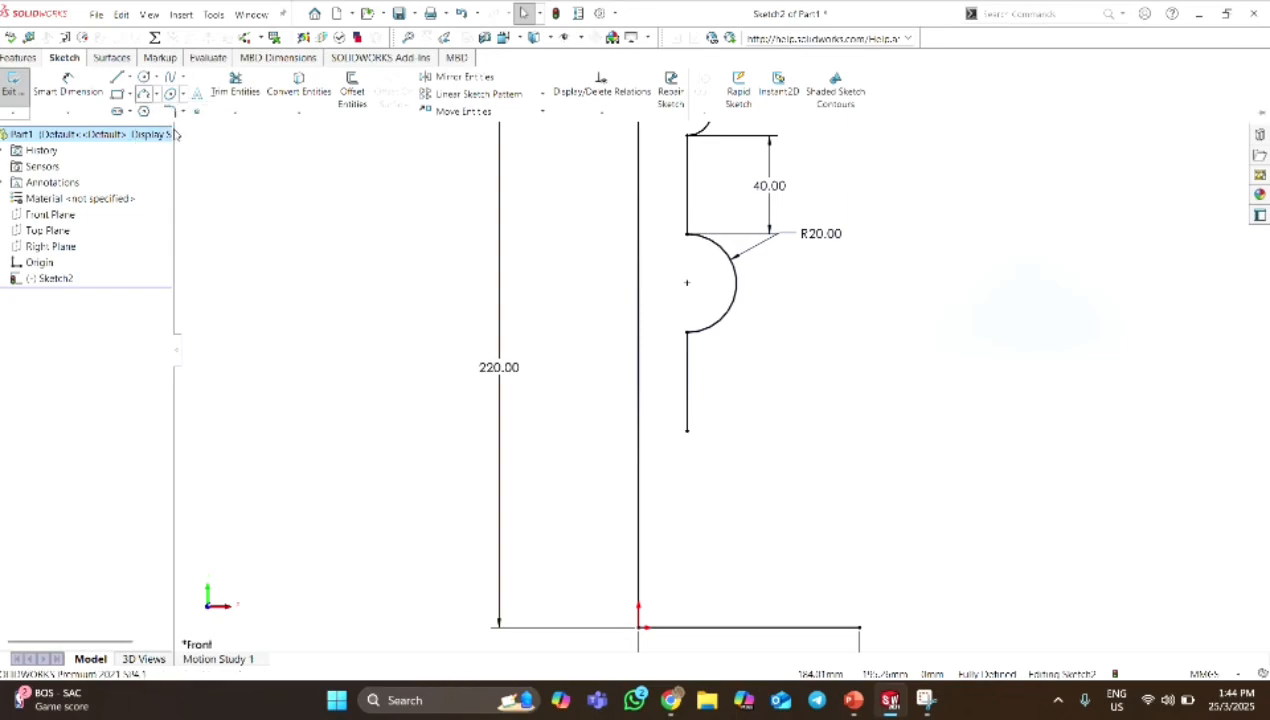
{"action": "left_click", "coordinate": [686, 432]}
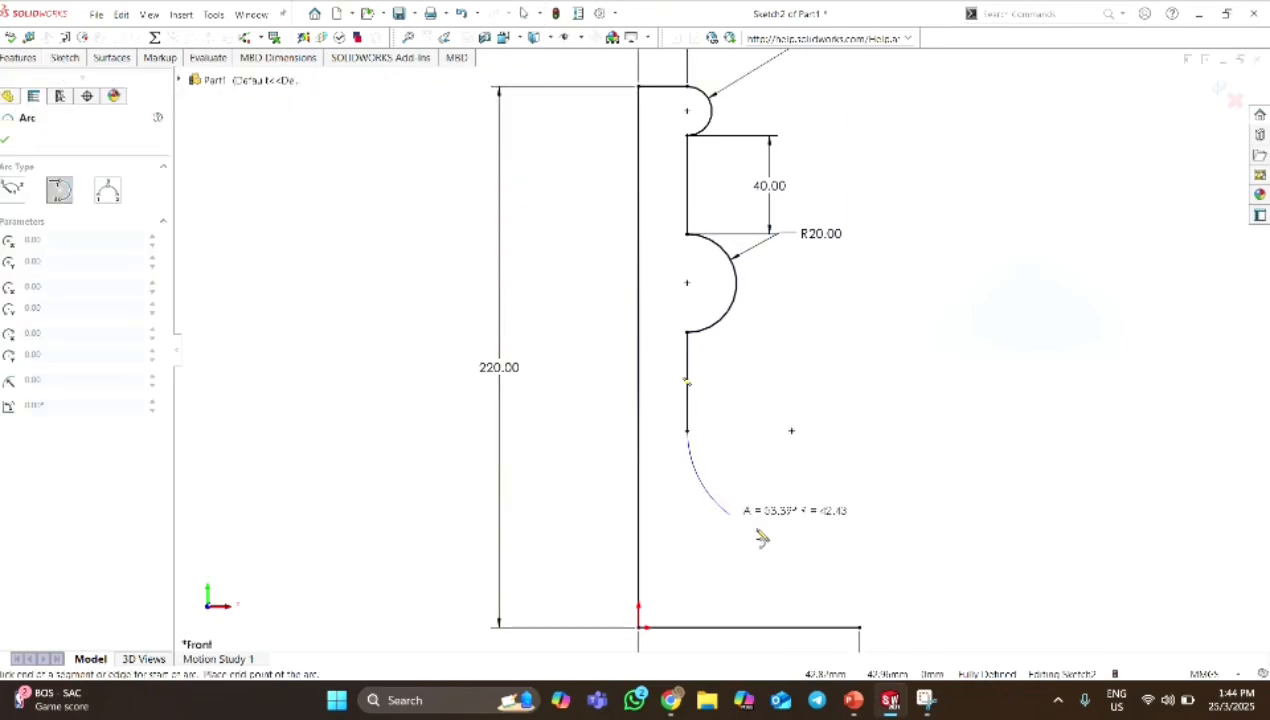
{"action": "left_click", "coordinate": [813, 587]}
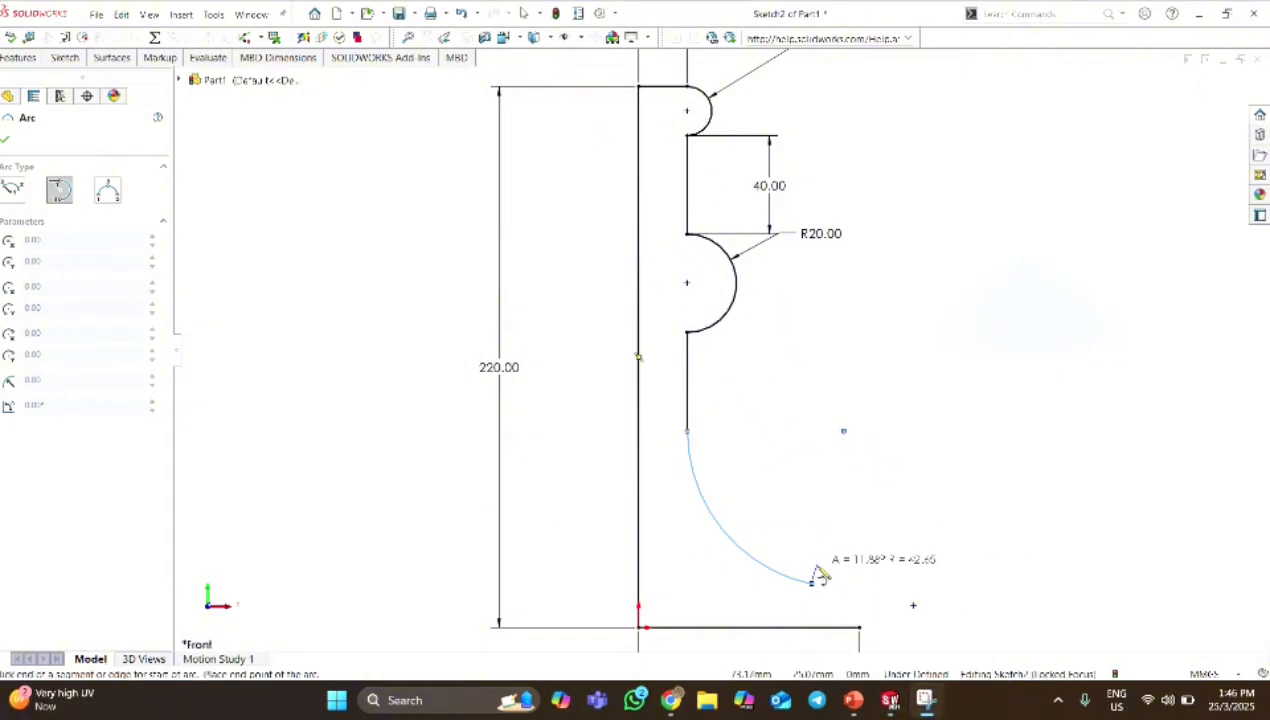
{"action": "left_click", "coordinate": [860, 628]}
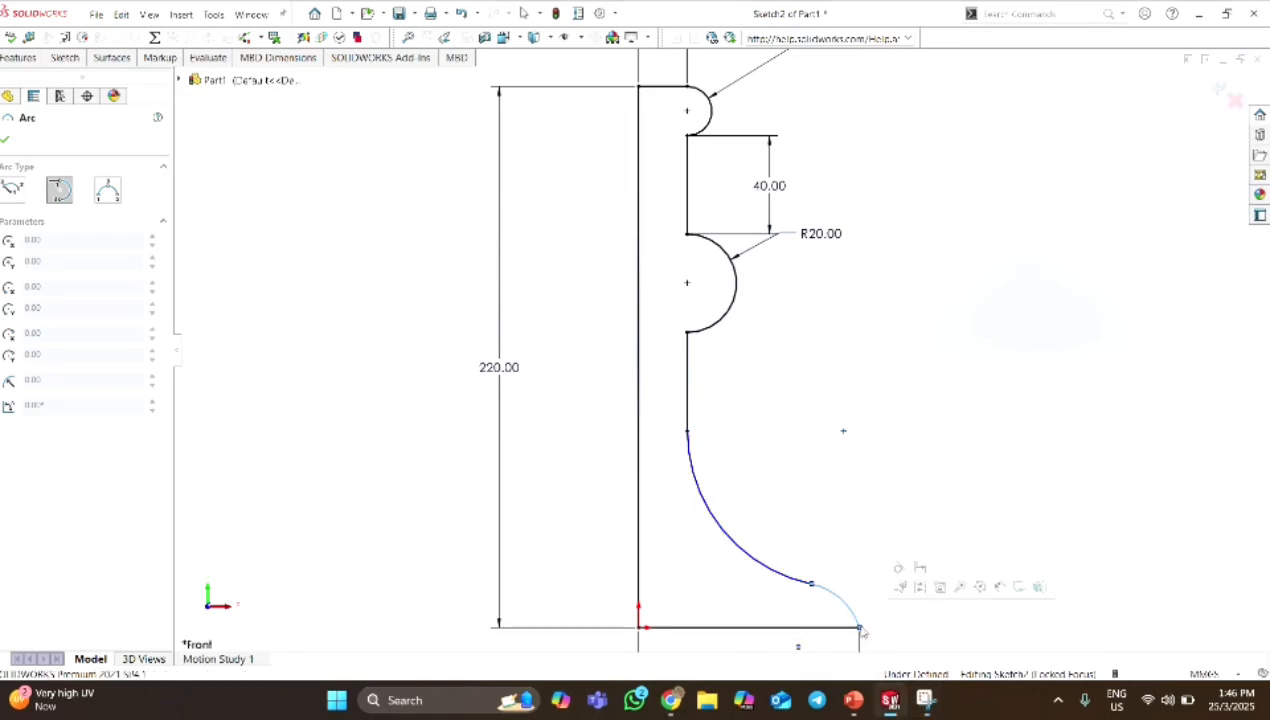
Dimension the larger concave tangent arc to a radius of 60 mm.
{"action": "left_click", "coordinate": [62, 64]}
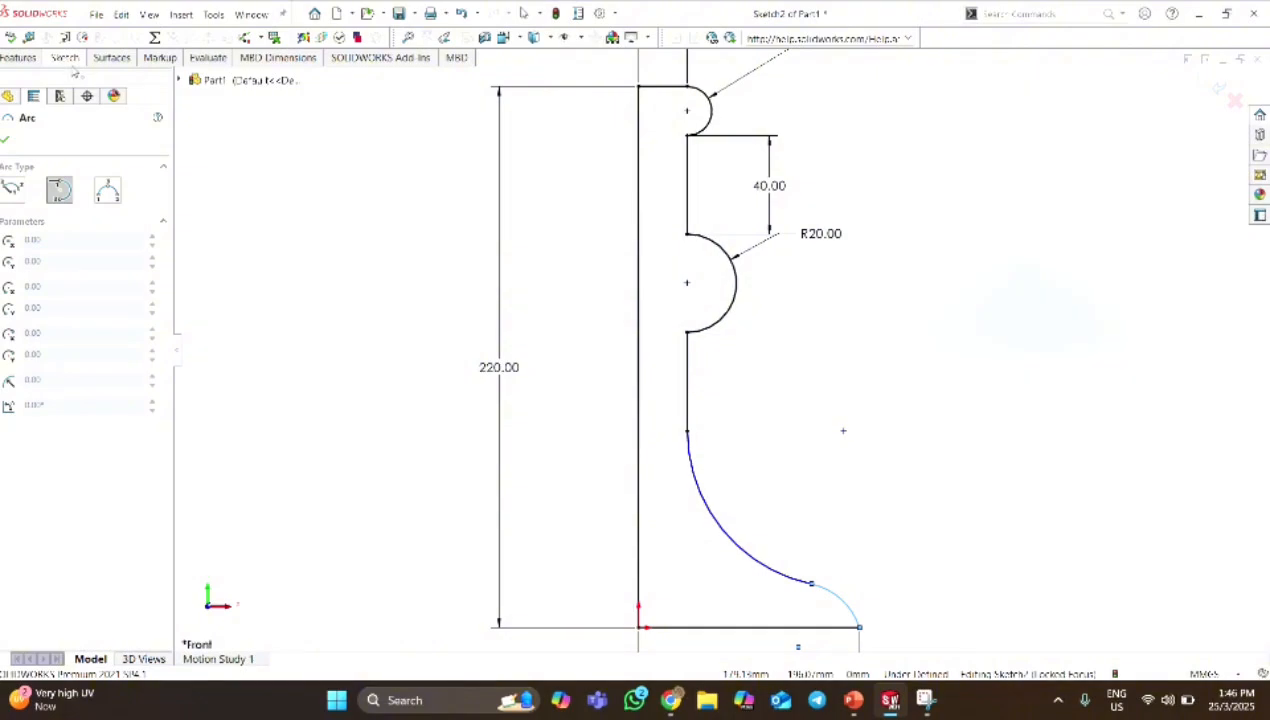
{"action": "left_click", "coordinate": [73, 62]}
{"action": "left_click", "coordinate": [66, 89]}
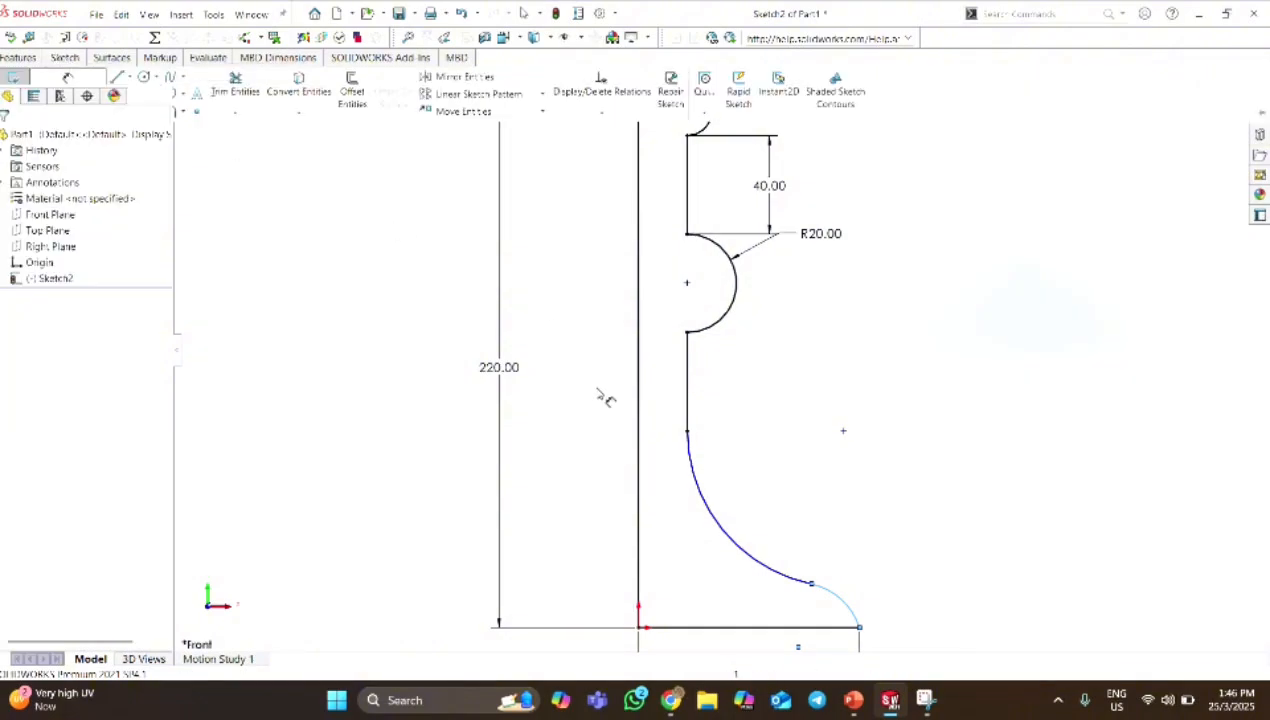
{"action": "left_click", "coordinate": [727, 531]}
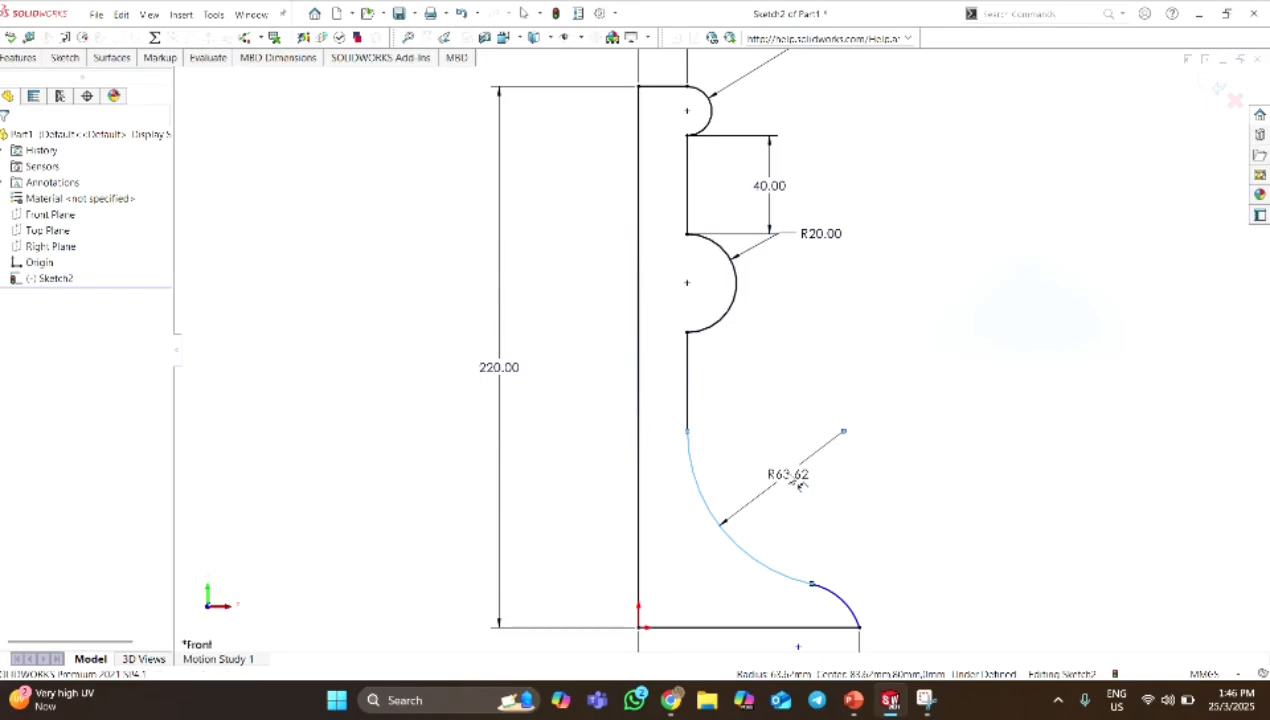
{"action": "left_click", "coordinate": [798, 482]}
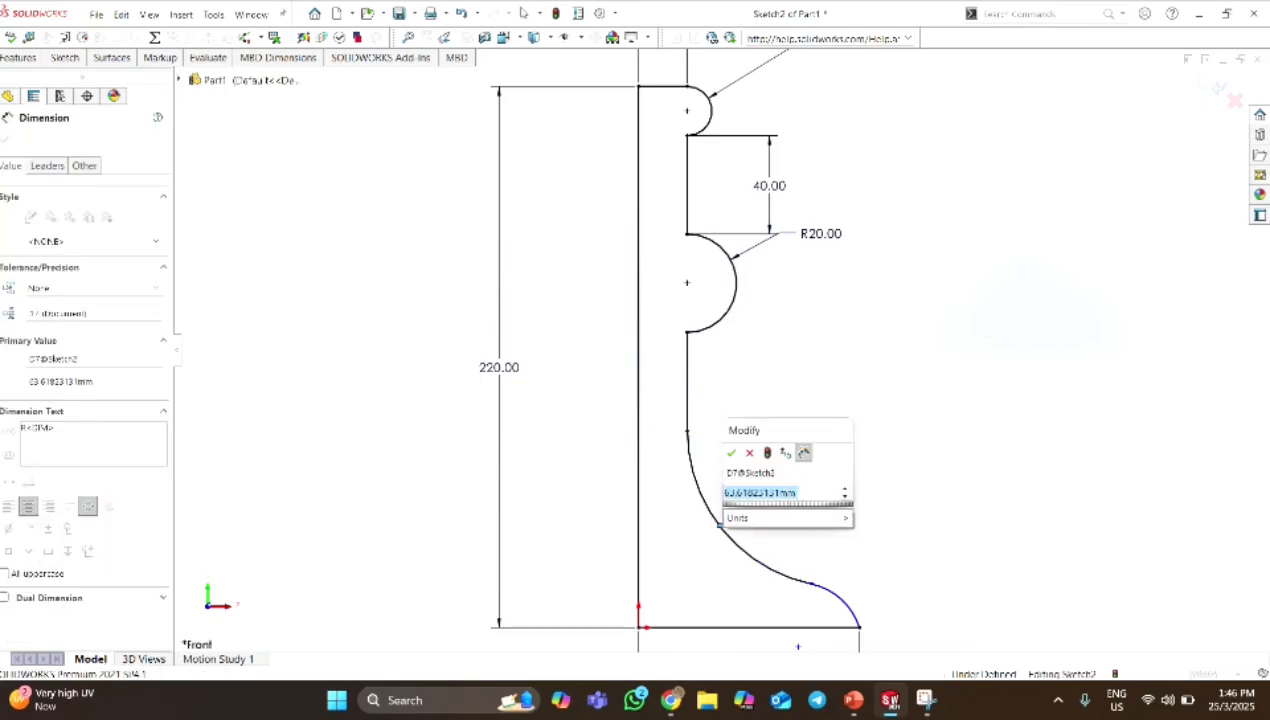
{"action": "type", "text": "6"}
{"action": "key", "text": "Return"}
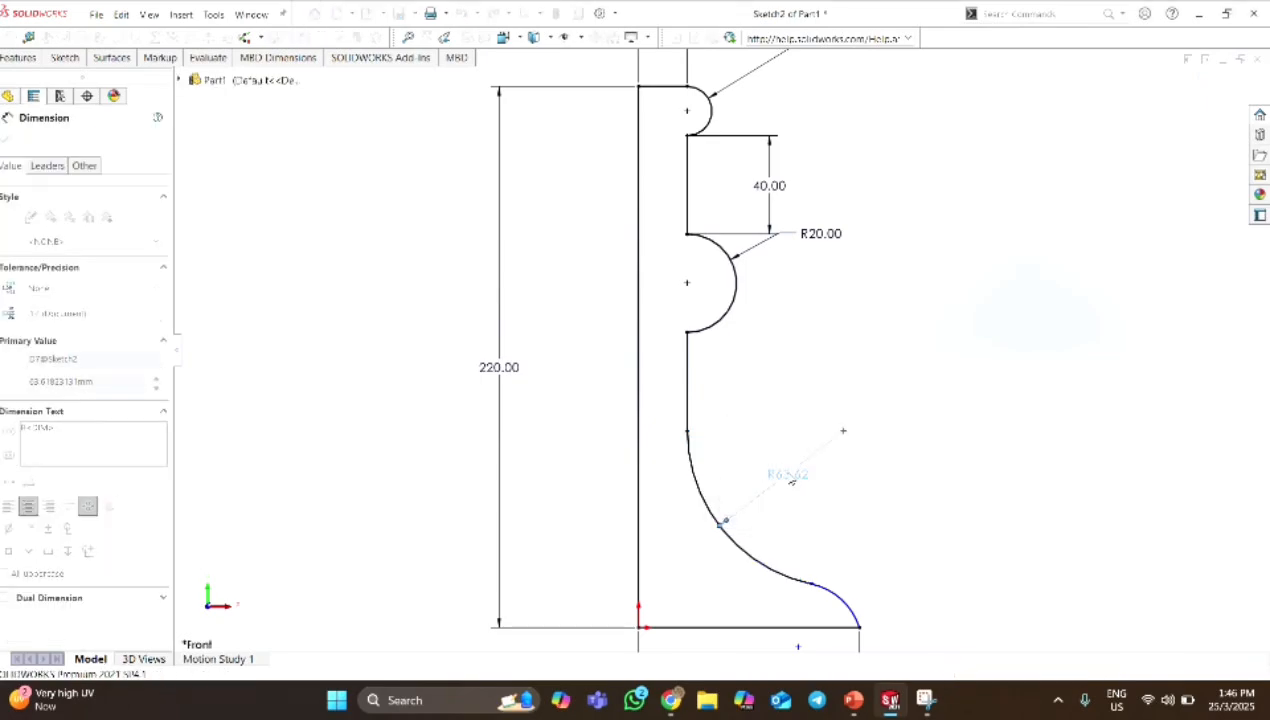
Dimension the lower convex arc to a 12.5 mm radius and add a height dimension from its base end to the lower vertical segment's end.
{"action": "left_click", "coordinate": [850, 602]}
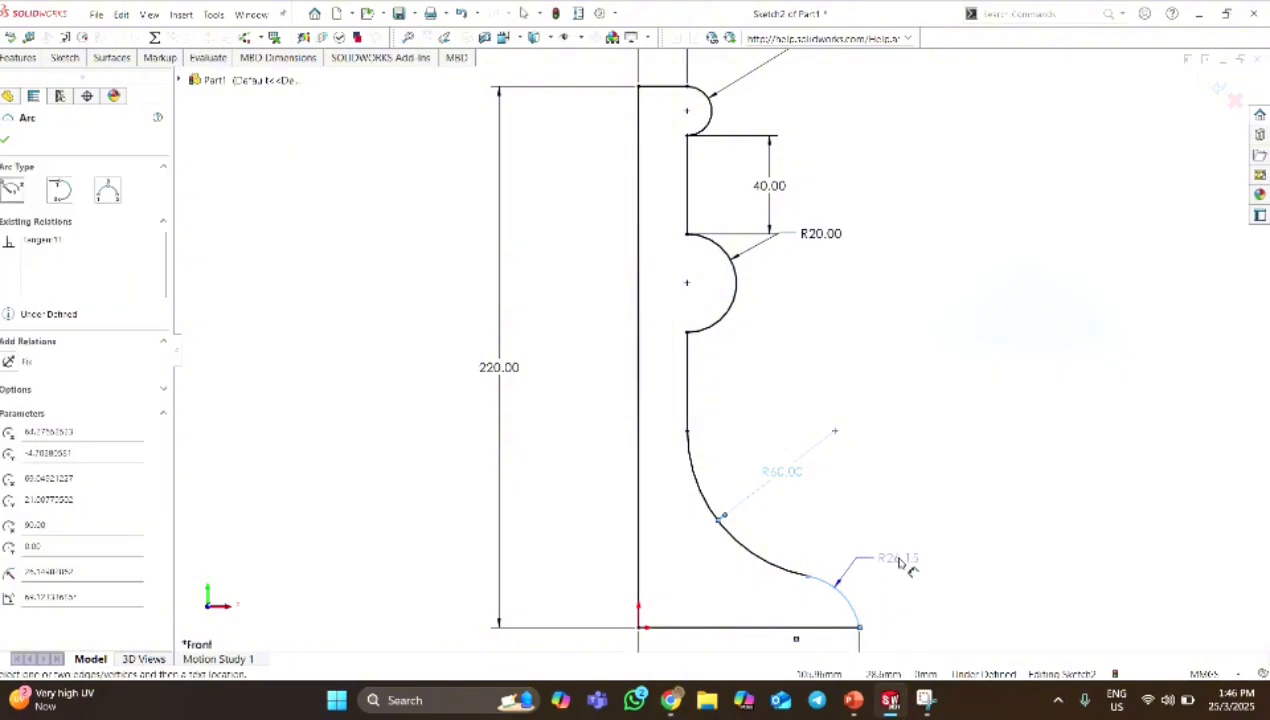
{"action": "left_click", "coordinate": [900, 563]}
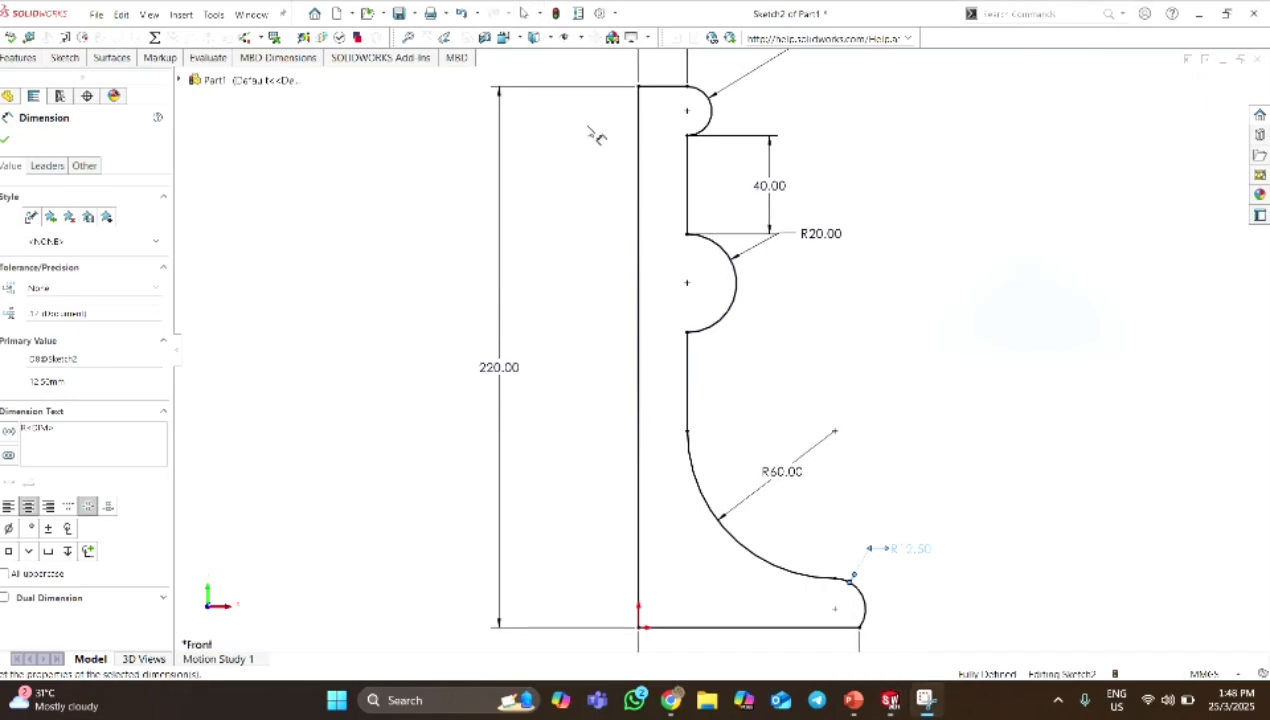
{"action": "left_click", "coordinate": [862, 630]}
{"action": "left_click", "coordinate": [1004, 523]}
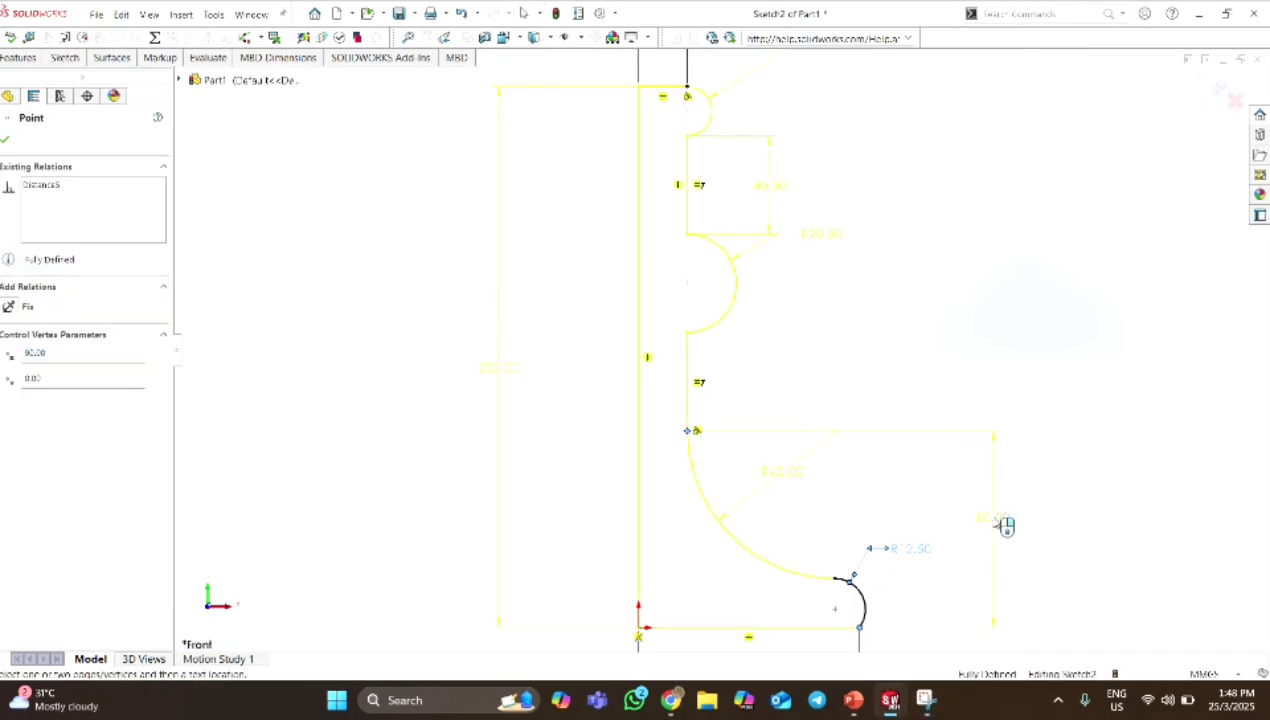
{"action": "left_click", "coordinate": [245, 91]}
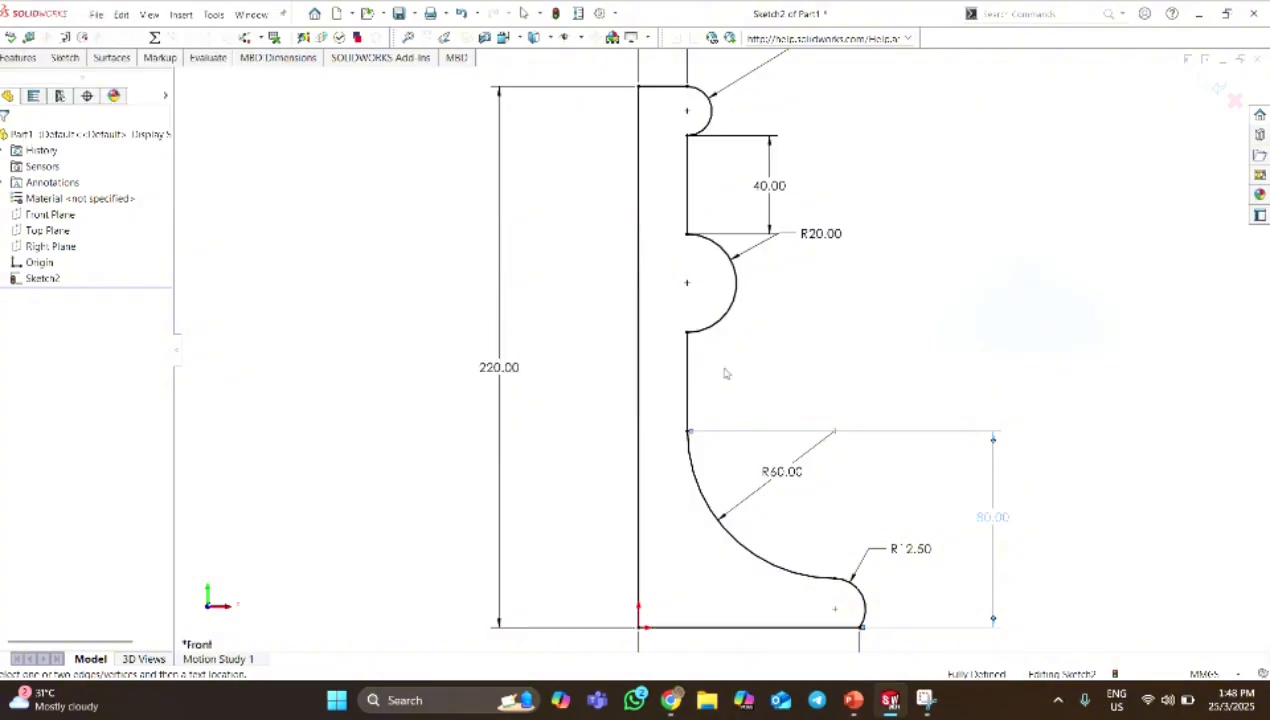
Revolve the profile 360 degrees about its 220 mm vertical line to create the solid stem and base.
{"action": "scroll", "coordinate": [766, 374], "scroll_direction": "up", "scroll_amount": 3}
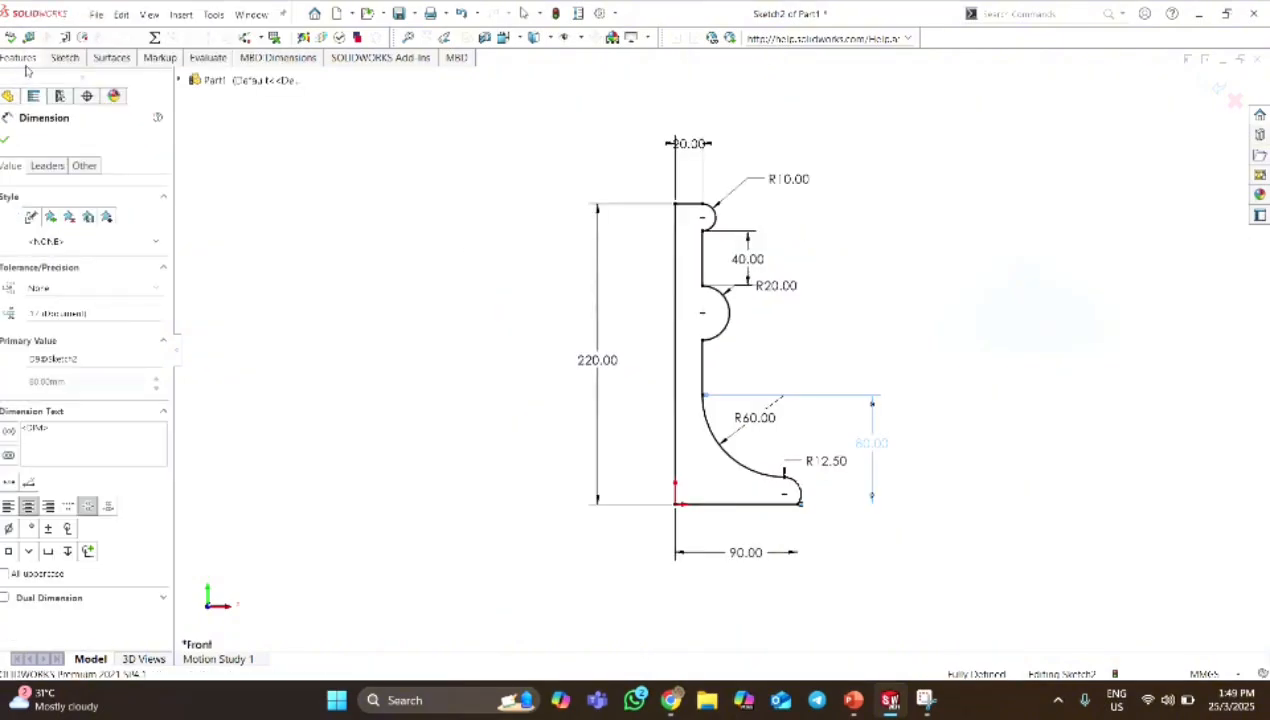
{"action": "left_click", "coordinate": [17, 60]}
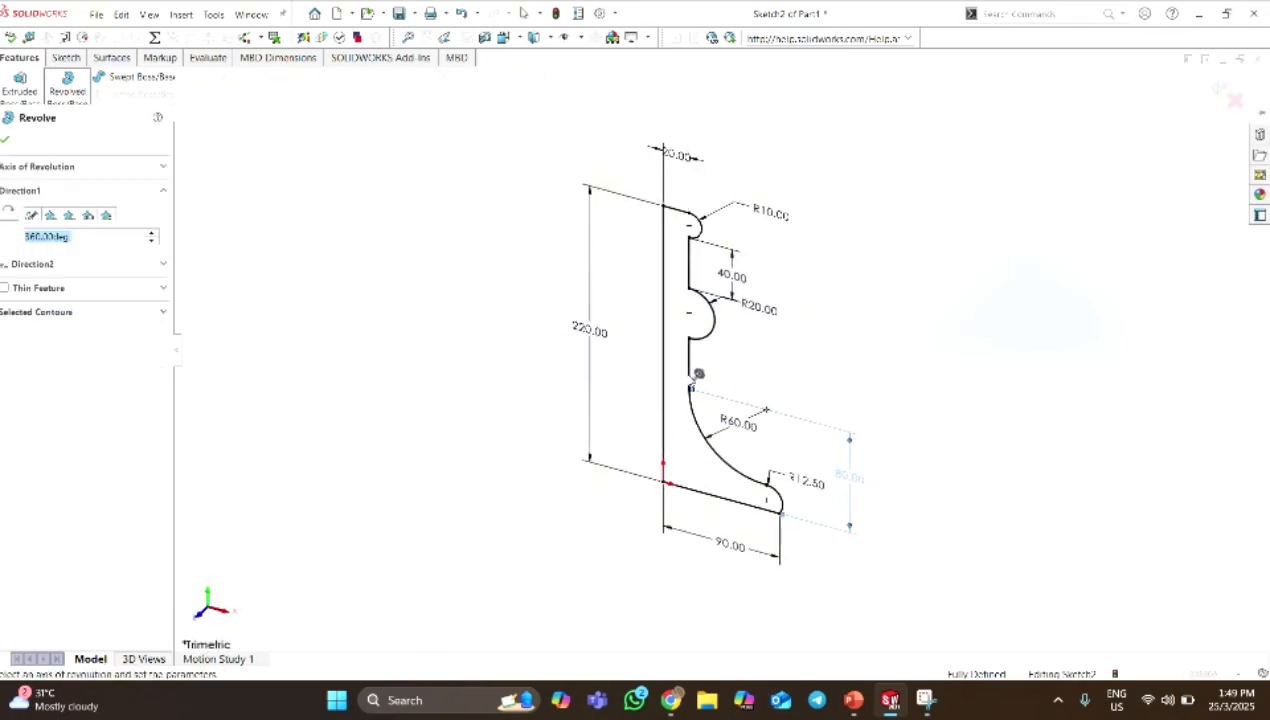
{"action": "scroll", "coordinate": [665, 370], "scroll_direction": "down", "scroll_amount": 1}
{"action": "scroll", "coordinate": [661, 369], "scroll_direction": "down", "scroll_amount": 3}
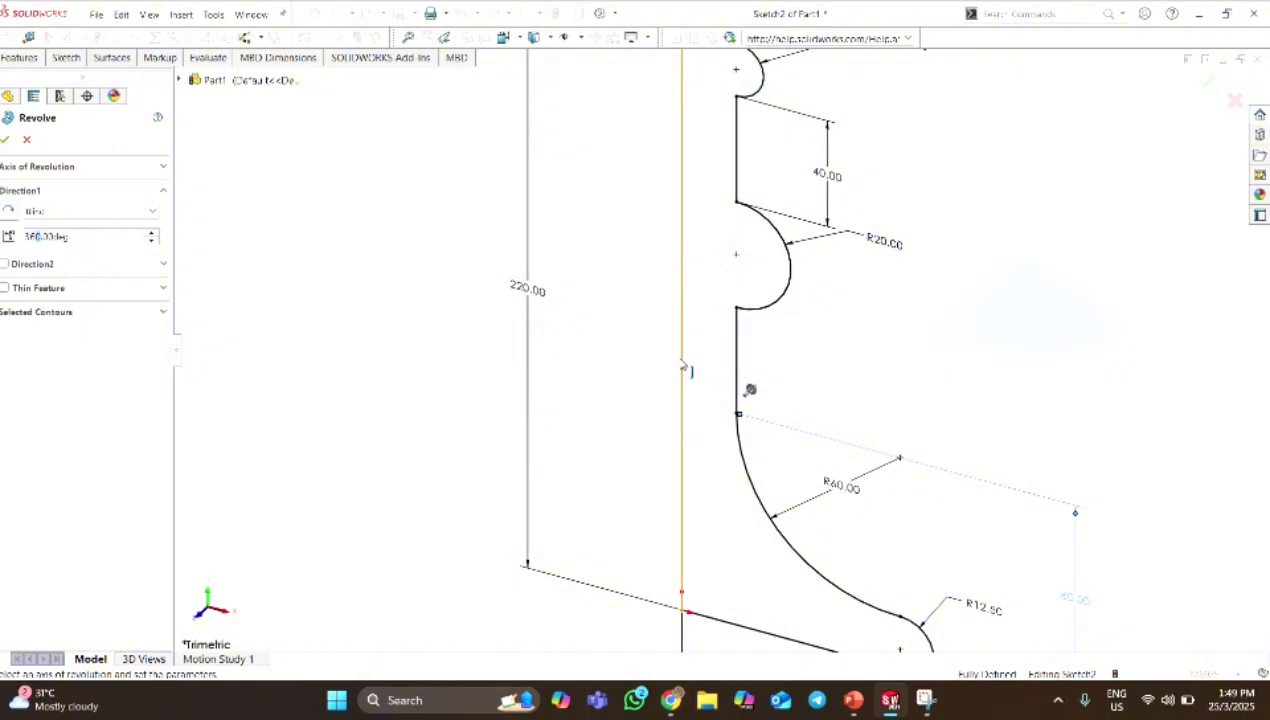
{"action": "left_click", "coordinate": [684, 370]}
{"action": "scroll", "coordinate": [684, 375], "scroll_direction": "up", "scroll_amount": 2}
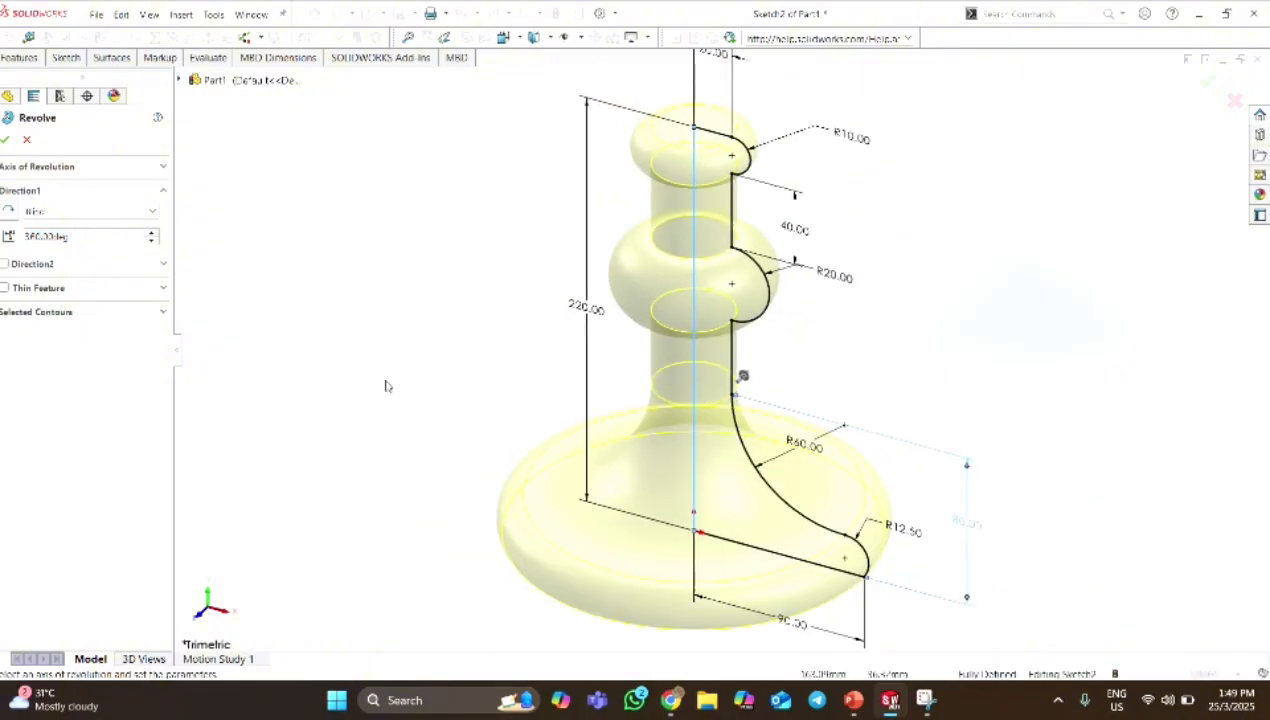
{"action": "left_click", "coordinate": [8, 141]}
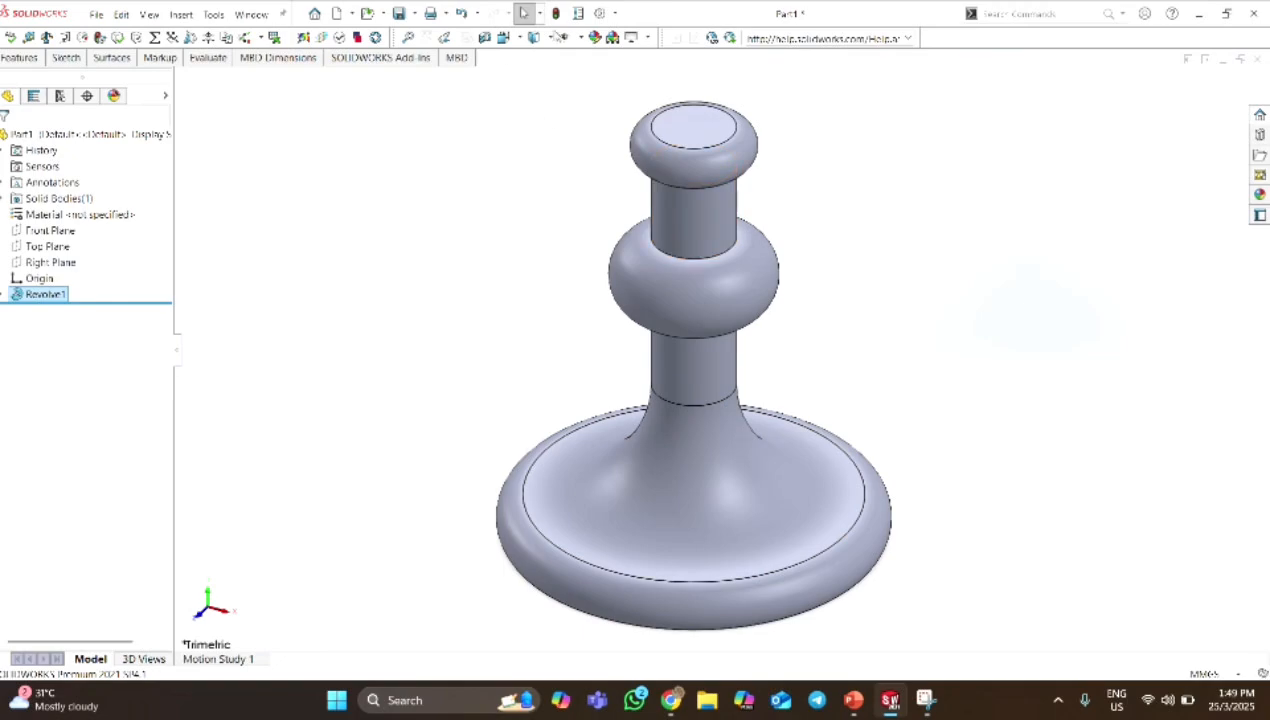
Orient the view normal to the Front Plane and start a new sketch on that plane.
{"action": "left_click", "coordinate": [50, 232]}
{"action": "left_click", "coordinate": [122, 212]}
{"action": "left_click", "coordinate": [118, 214]}
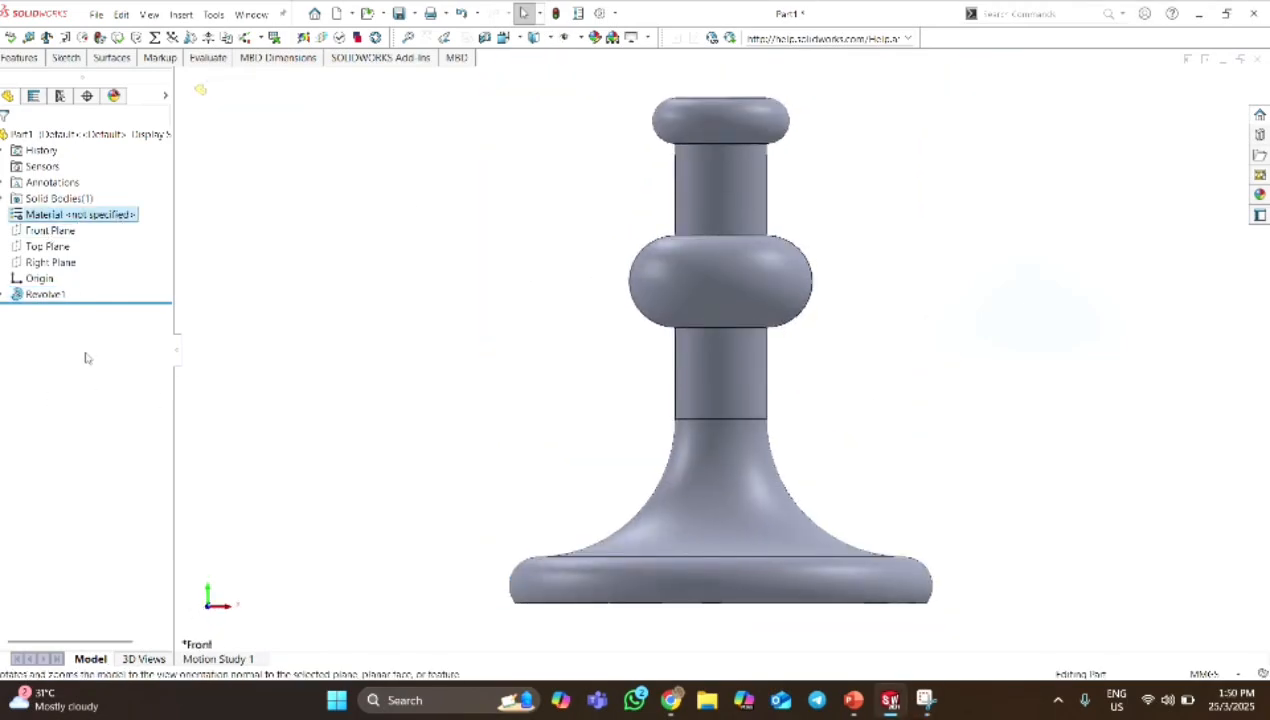
{"action": "right_click", "coordinate": [65, 231]}
{"action": "left_click", "coordinate": [76, 210]}
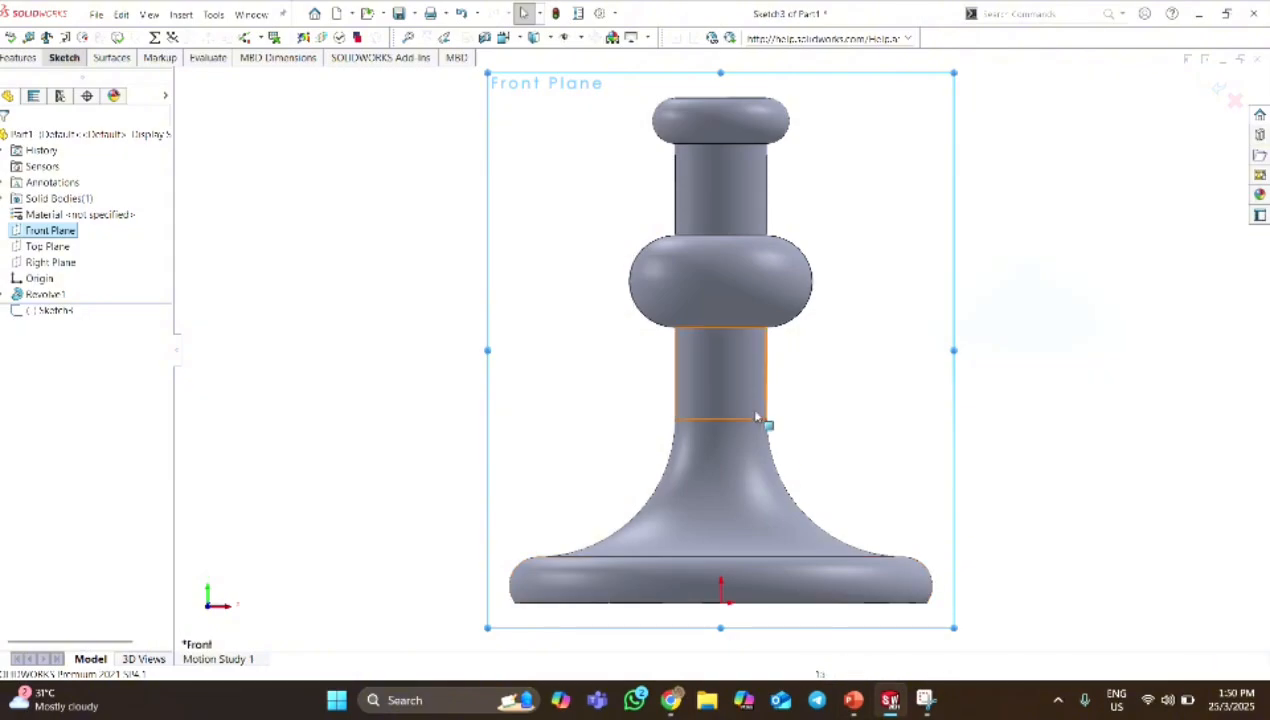
Restore the program window to its smaller size and display the model as unshaded edges.
{"action": "left_click", "coordinate": [1232, 16]}
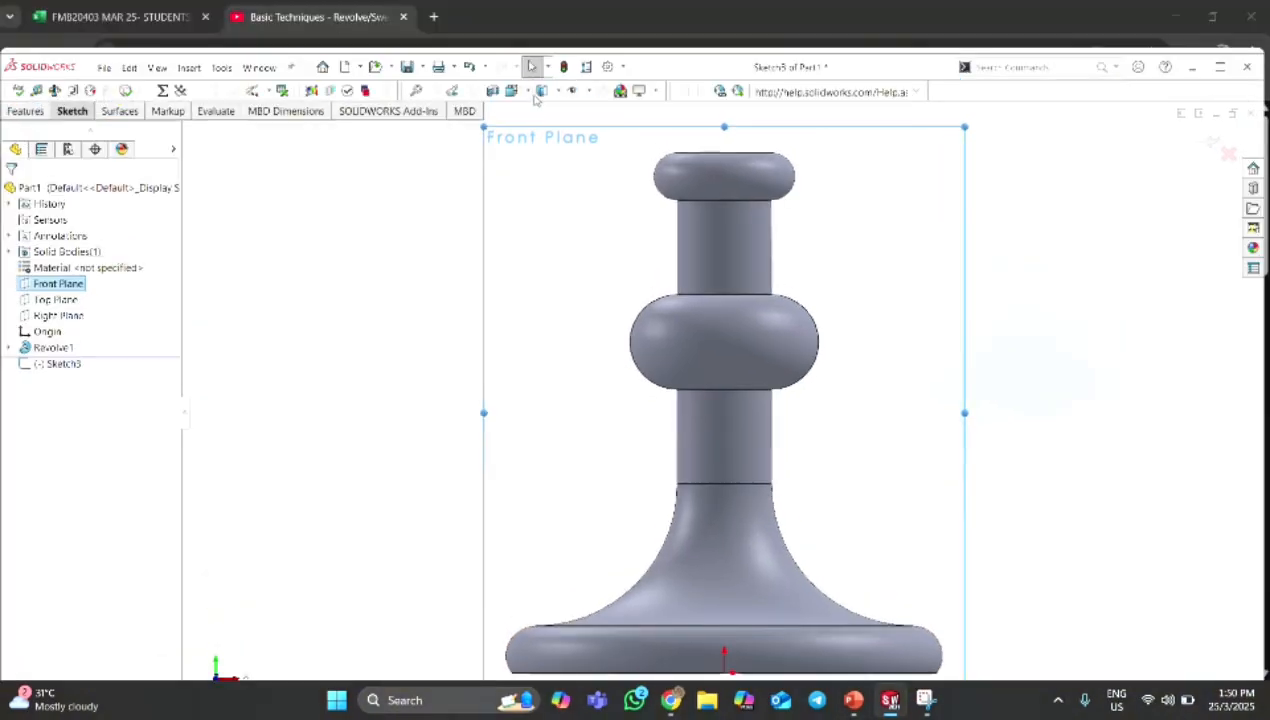
{"action": "left_click", "coordinate": [541, 91]}
{"action": "left_click", "coordinate": [547, 166]}
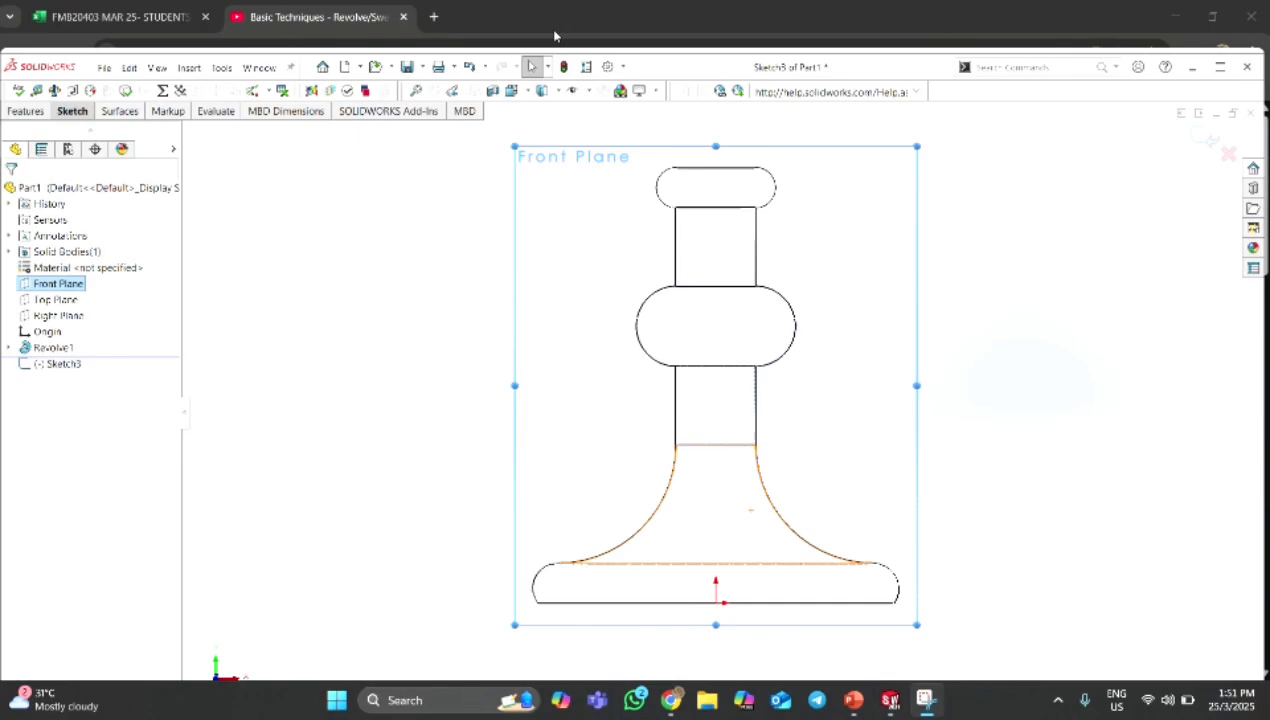
{"action": "scroll", "coordinate": [657, 226], "scroll_direction": "down", "scroll_amount": 1}
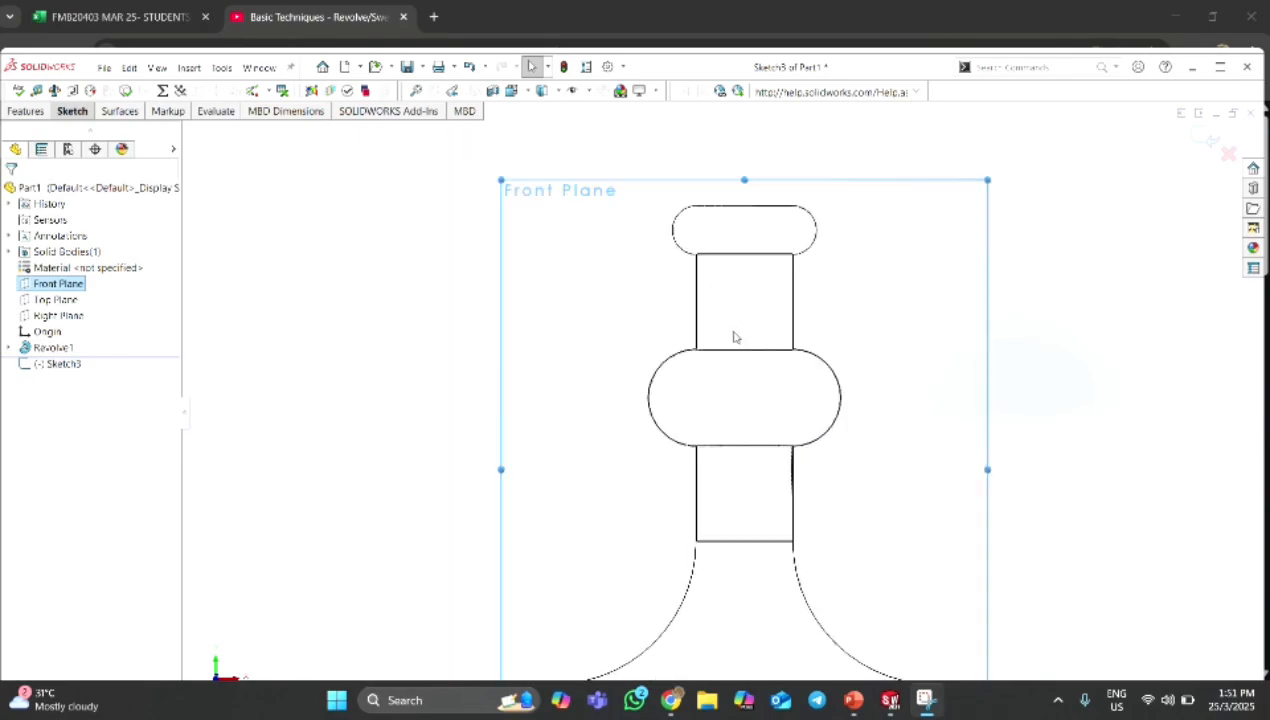
{"action": "scroll", "coordinate": [760, 400], "scroll_direction": "up", "scroll_amount": 2}
{"action": "scroll", "coordinate": [796, 526], "scroll_direction": "down", "scroll_amount": 1}
{"action": "scroll", "coordinate": [783, 553], "scroll_direction": "up", "scroll_amount": 1}
{"action": "scroll", "coordinate": [783, 555], "scroll_direction": "up", "scroll_amount": 1}
{"action": "scroll", "coordinate": [783, 555], "scroll_direction": "down", "scroll_amount": 1}
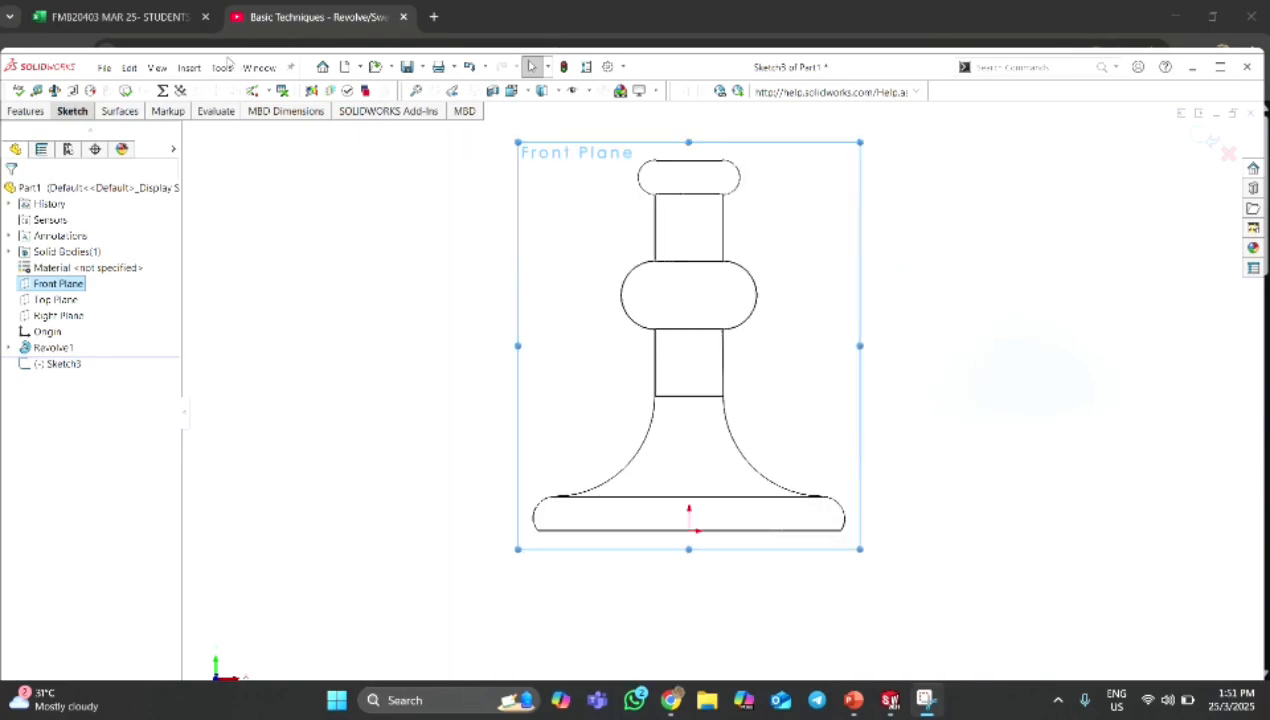
Show the model's central axis and sketch a horizontal line about 42 mm long from it across the right side of the upper neck.
{"action": "left_click", "coordinate": [157, 68]}
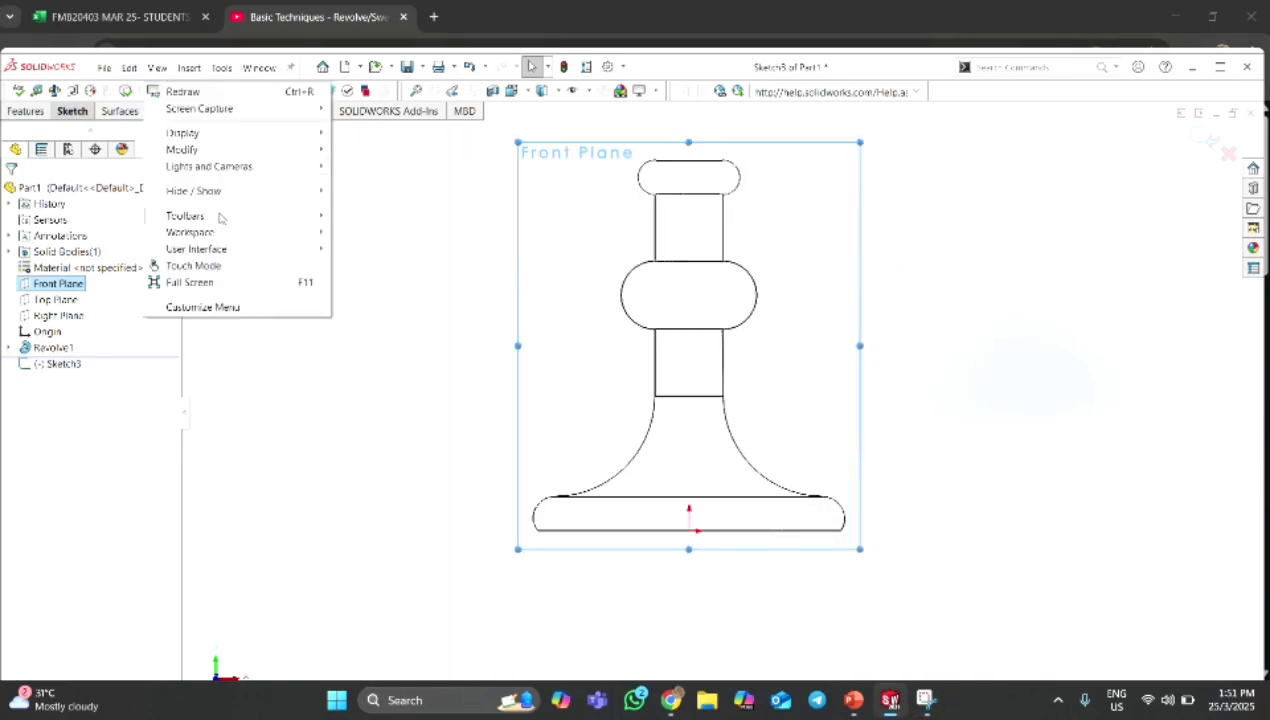
{"action": "mouse_move", "coordinate": [222, 193]}
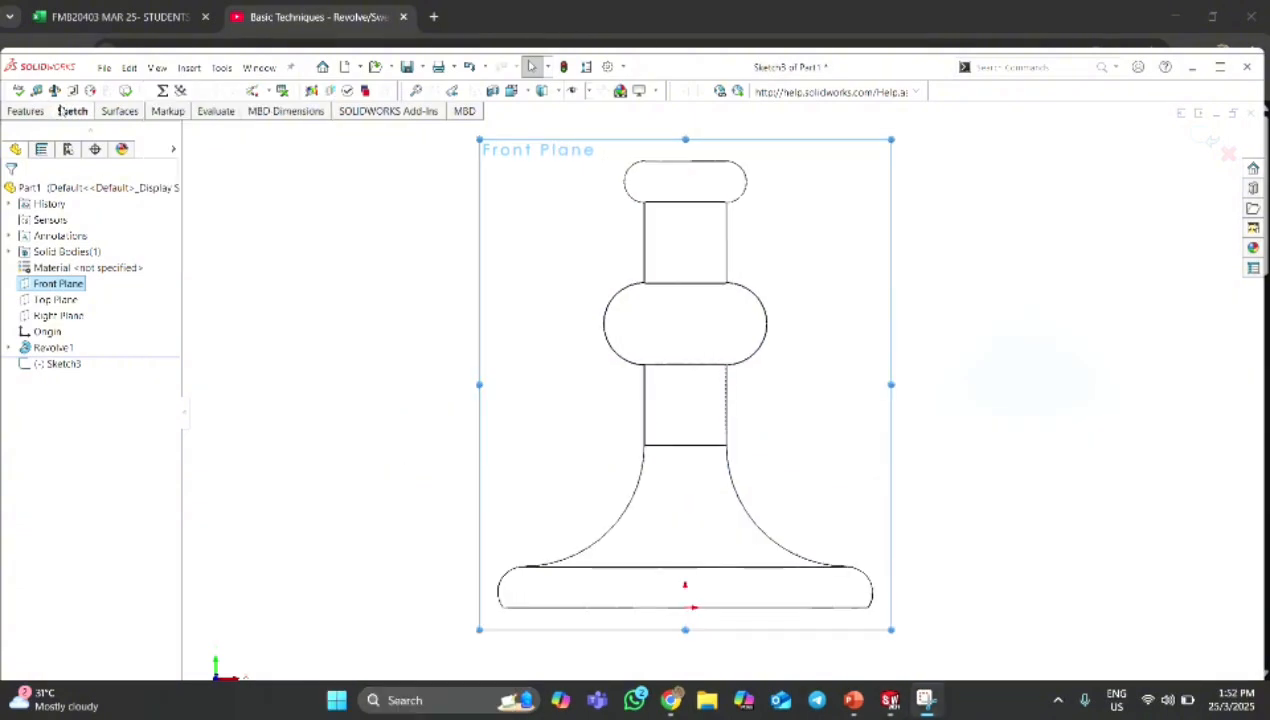
{"action": "left_click", "coordinate": [66, 111]}
{"action": "left_click", "coordinate": [129, 132]}
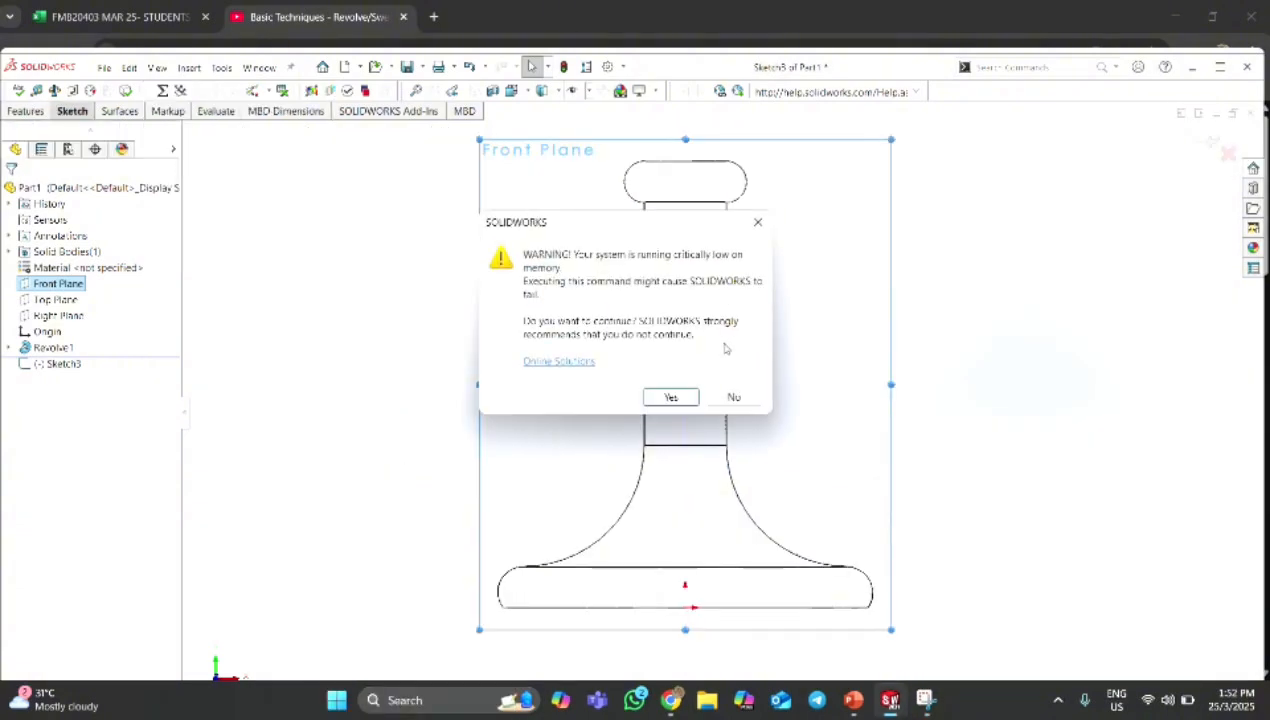
{"action": "left_click", "coordinate": [671, 397]}
{"action": "scroll", "coordinate": [680, 220], "scroll_direction": "down", "scroll_amount": 2}
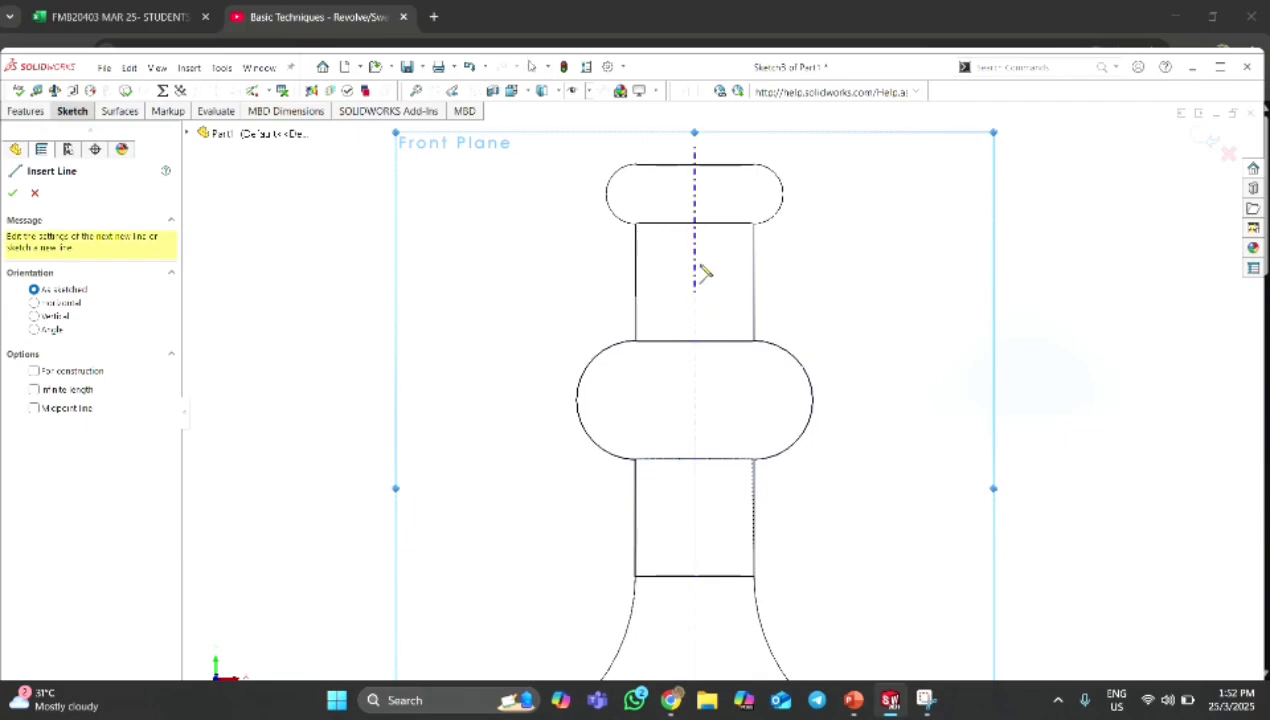
{"action": "left_click", "coordinate": [694, 270]}
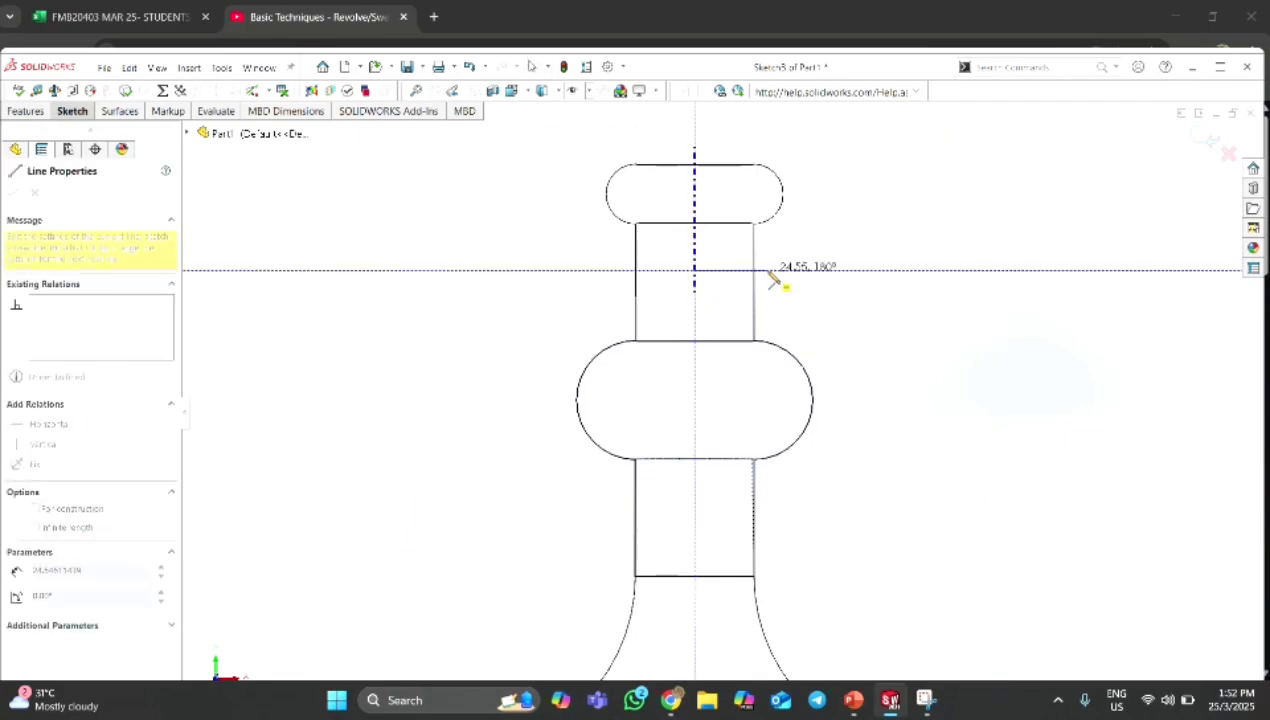
{"action": "double_click", "coordinate": [819, 270]}
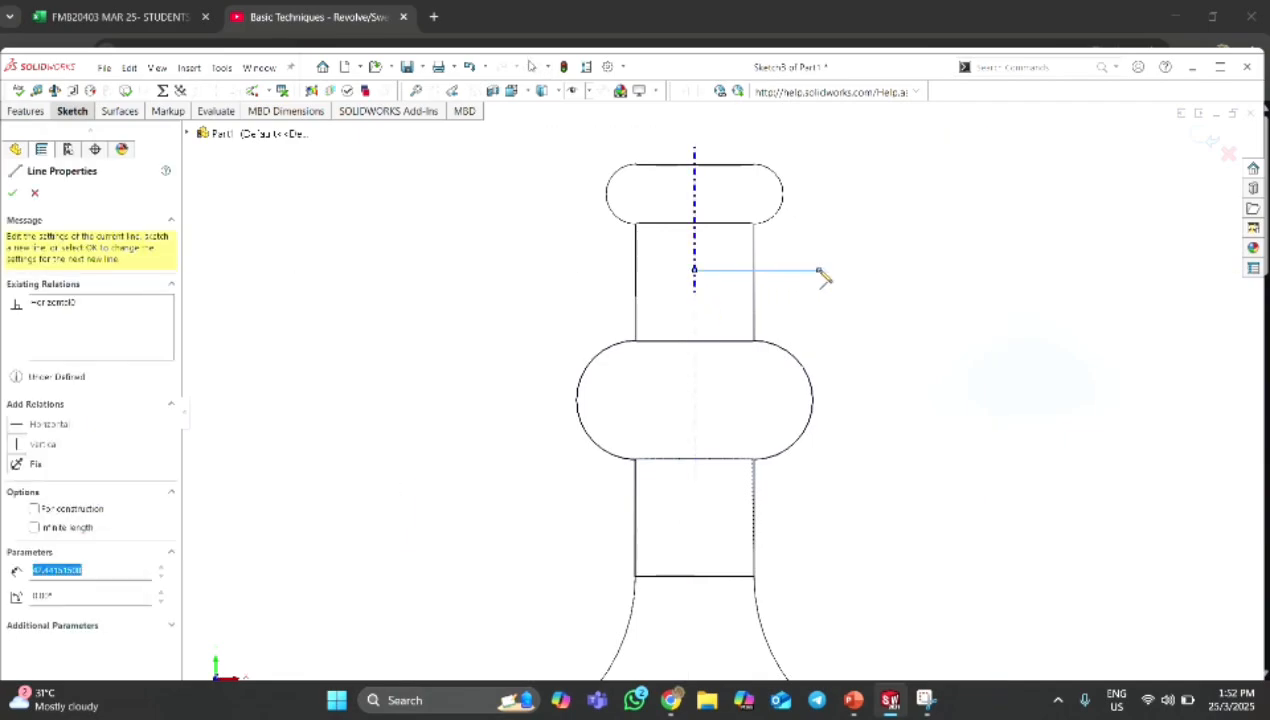
Dimension the horizontal line to a length of 60 mm.
{"action": "left_click", "coordinate": [70, 116]}
{"action": "left_click", "coordinate": [75, 137]}
{"action": "left_click", "coordinate": [774, 271]}
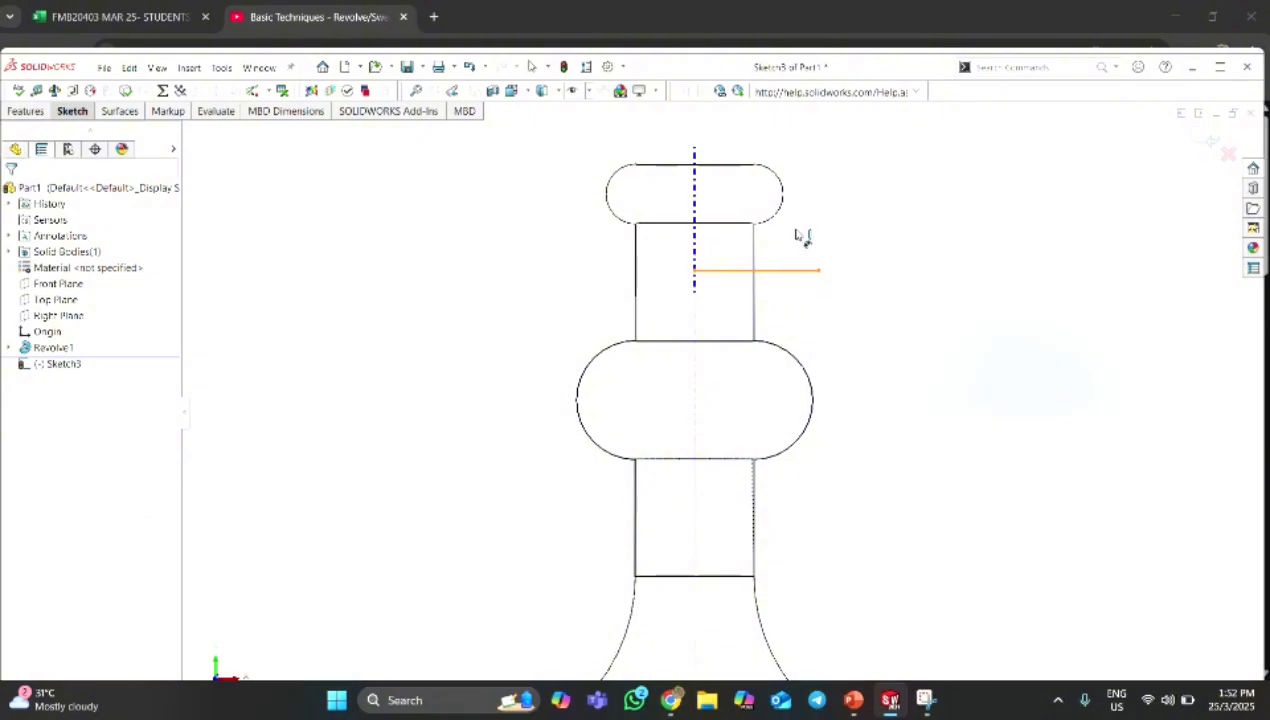
{"action": "left_click", "coordinate": [800, 269]}
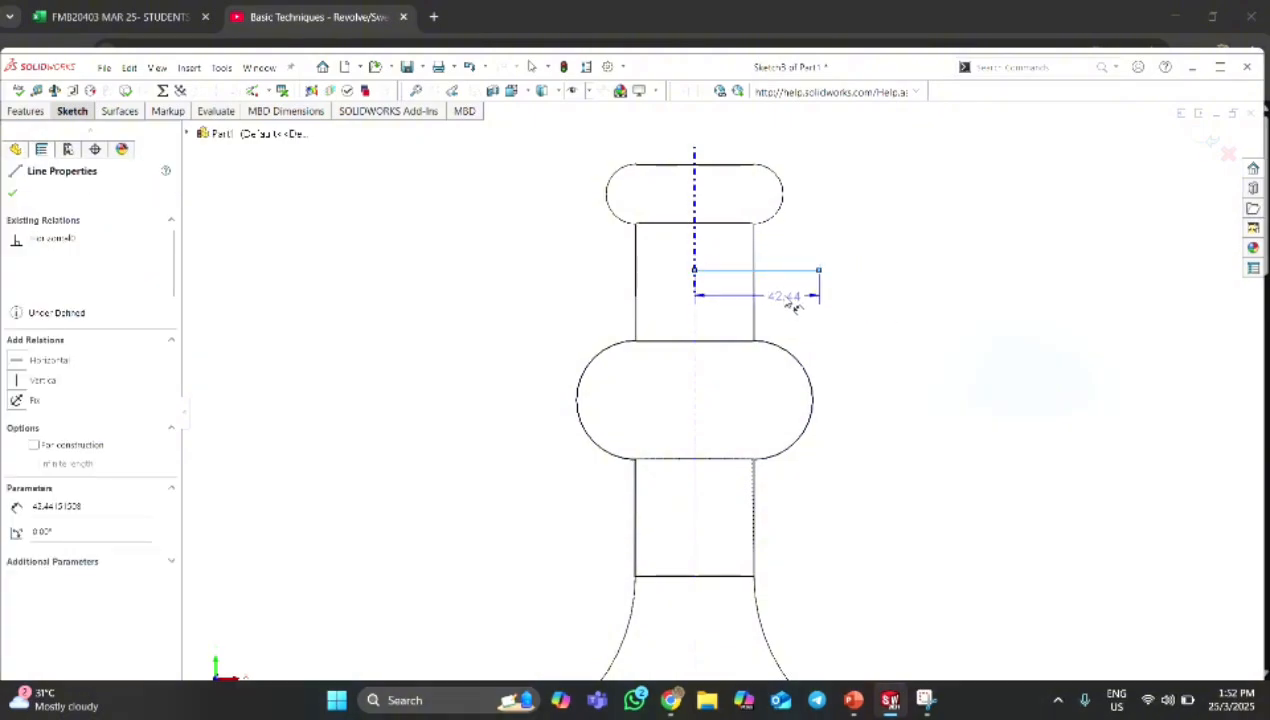
{"action": "left_click", "coordinate": [795, 306]}
{"action": "type", "text": "60"}
{"action": "key", "text": "Return"}
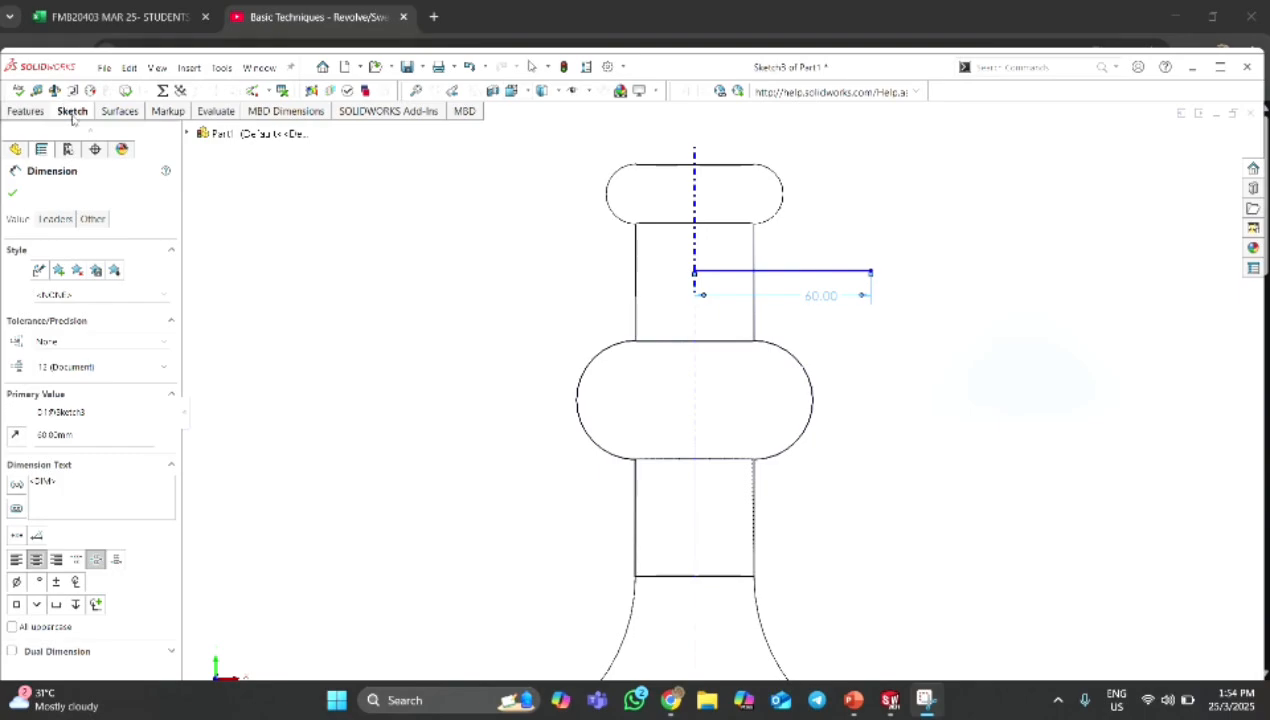
Sketch an upward-curving tangent arc about 83 mm in radius from the horizontal line's free end.
{"action": "left_click", "coordinate": [72, 115]}
{"action": "left_click", "coordinate": [161, 131]}
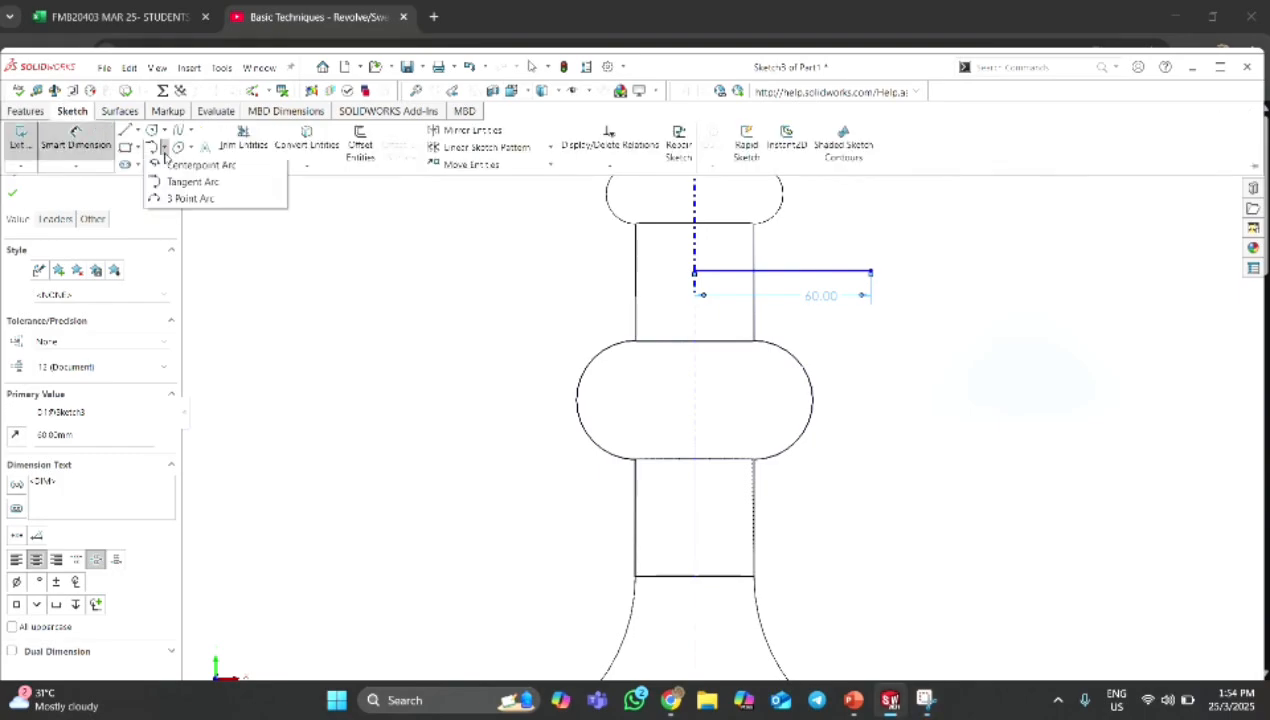
{"action": "left_click", "coordinate": [190, 179]}
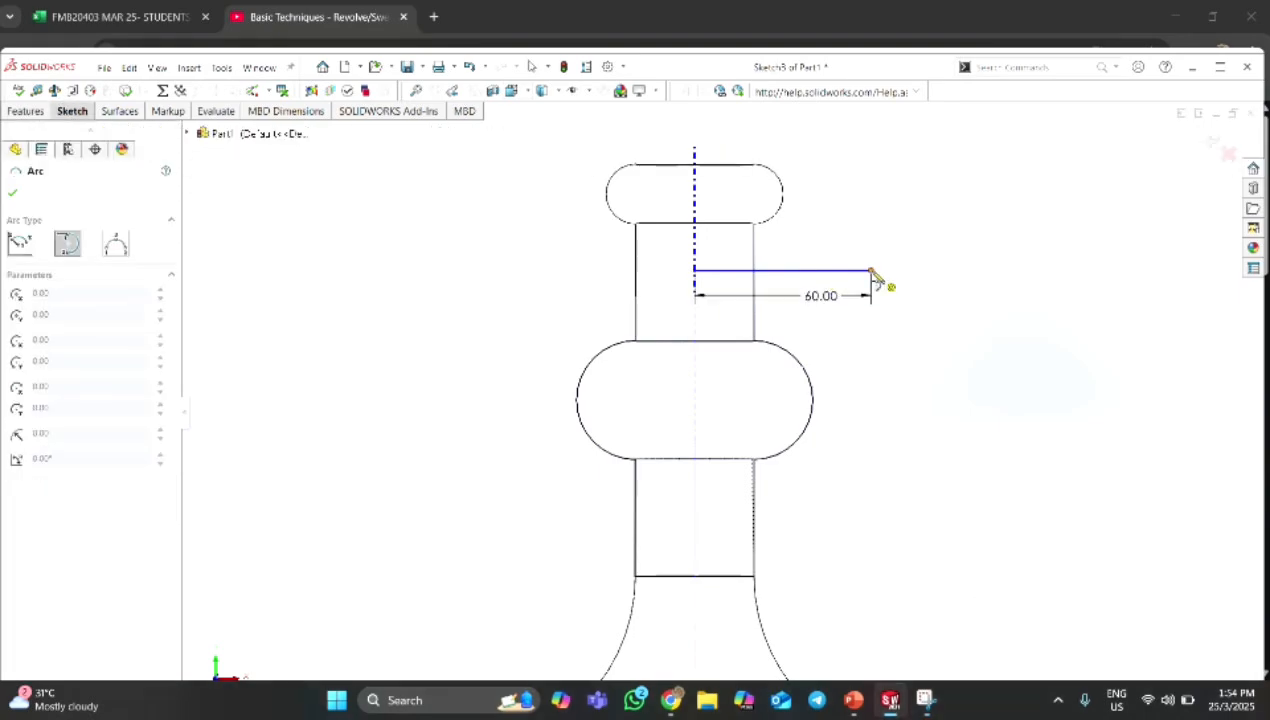
{"action": "left_click", "coordinate": [872, 271]}
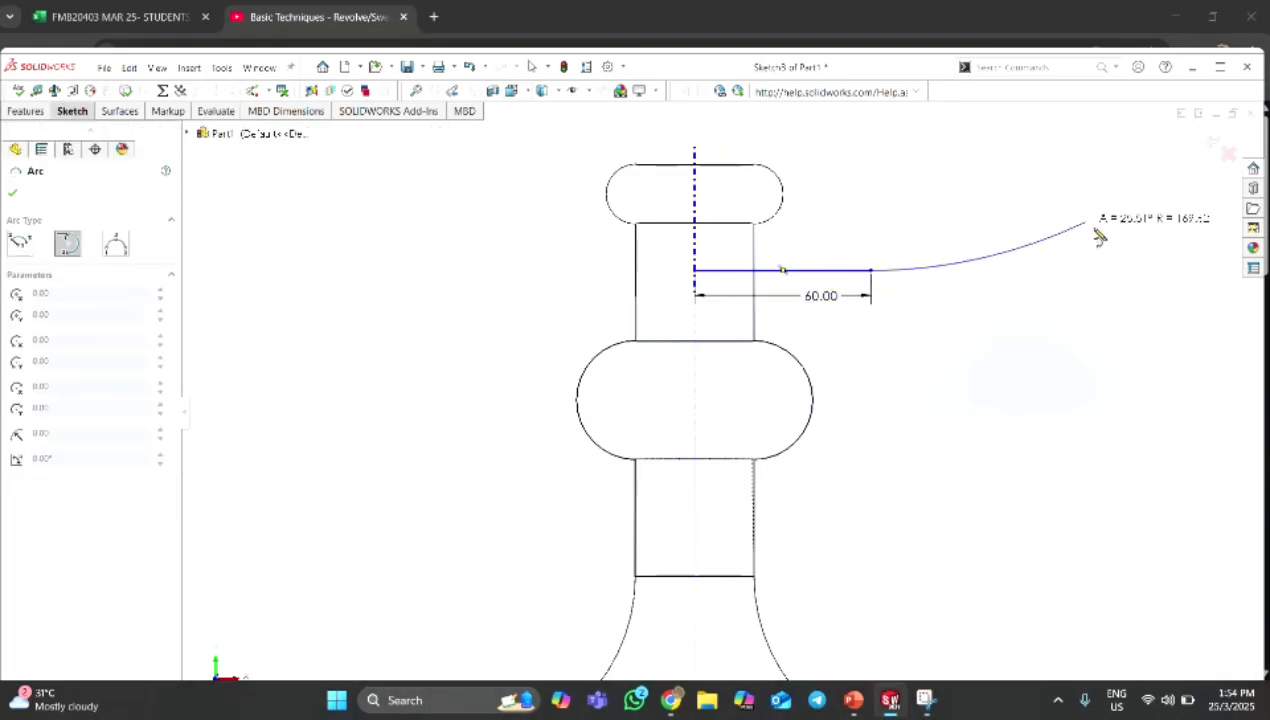
{"action": "left_click", "coordinate": [1071, 164]}
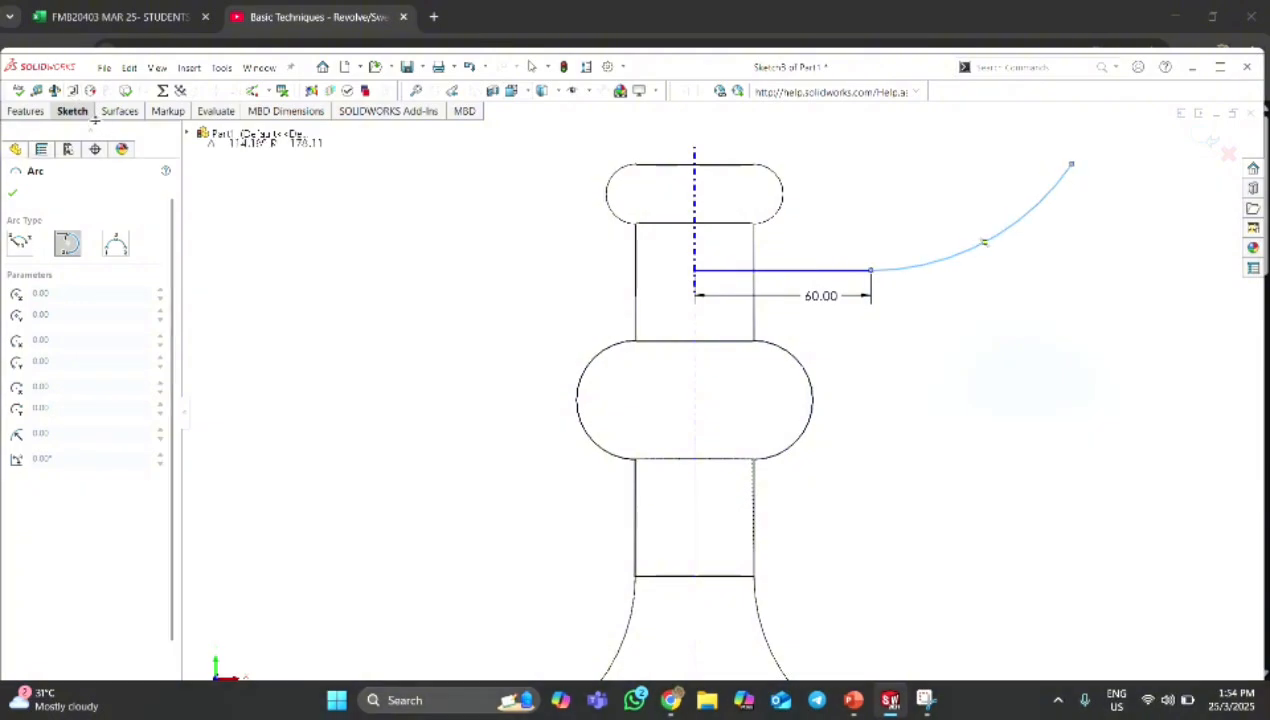
{"action": "key", "text": "Escape"}
Dimension the tangent arc to a radius of 150 mm.
{"action": "left_click", "coordinate": [982, 238]}
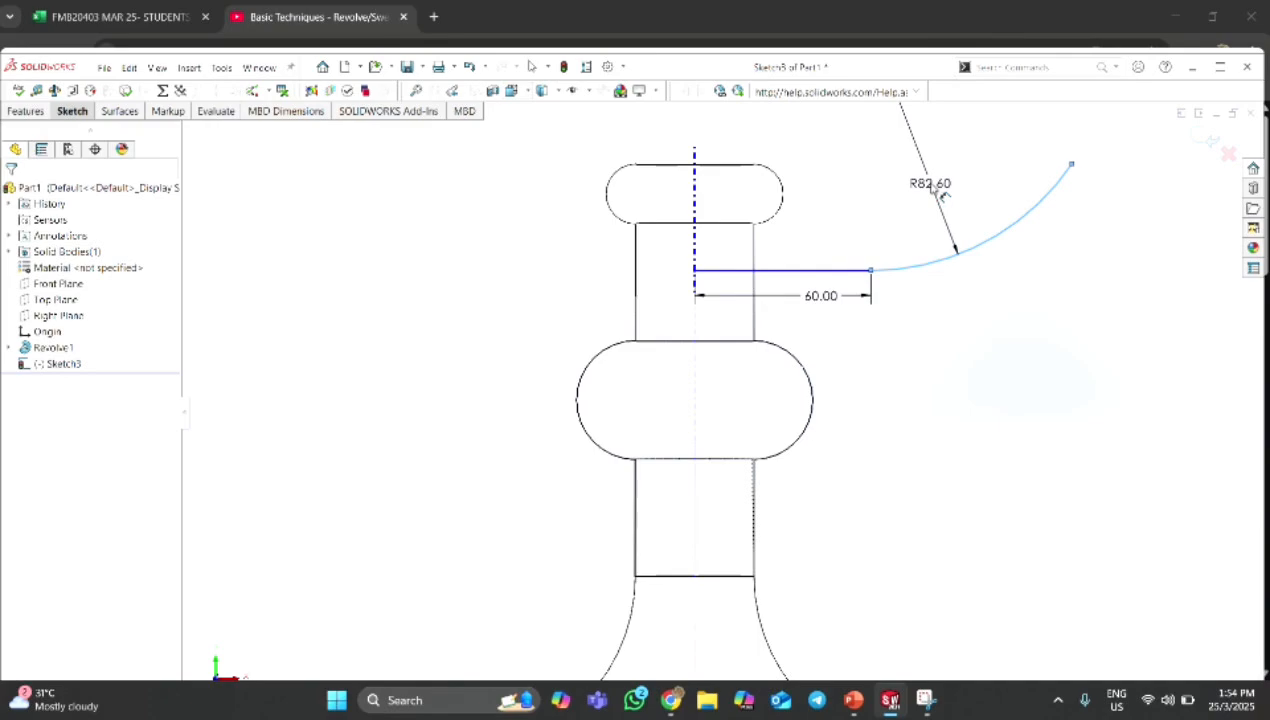
{"action": "left_click", "coordinate": [935, 190]}
{"action": "type", "text": "16"}
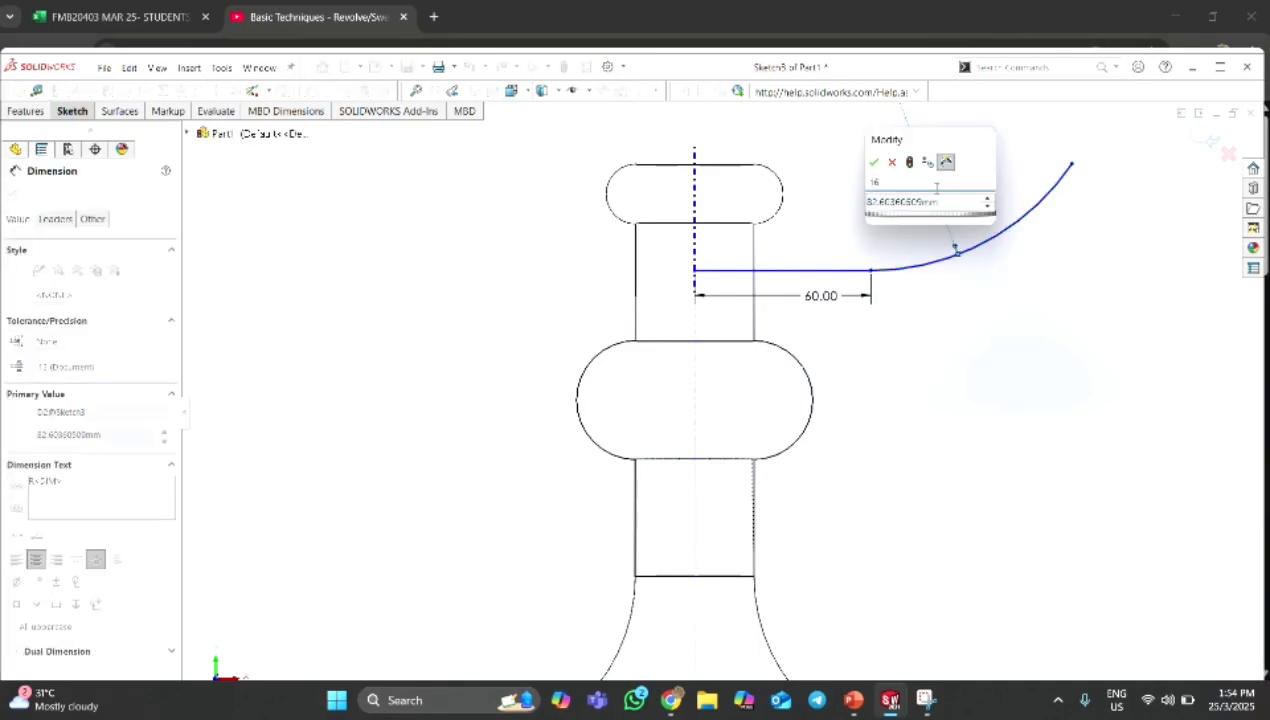
{"action": "type", "text": "0"}
{"action": "key", "text": "Tab"}
{"action": "type", "text": "150"}
{"action": "key", "text": "Return"}
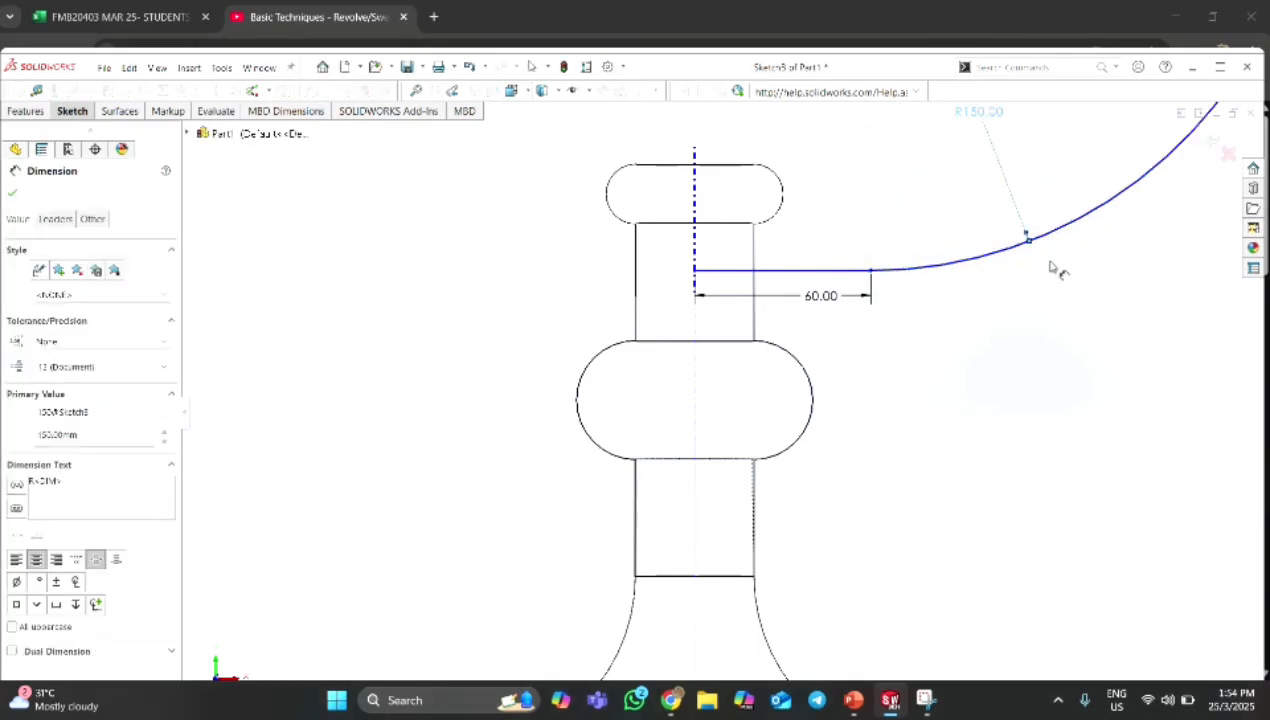
Dimension the vertical distance between the tangent arc's two endpoints to 65 mm.
{"action": "scroll", "coordinate": [700, 415], "scroll_direction": "up", "scroll_amount": 2}
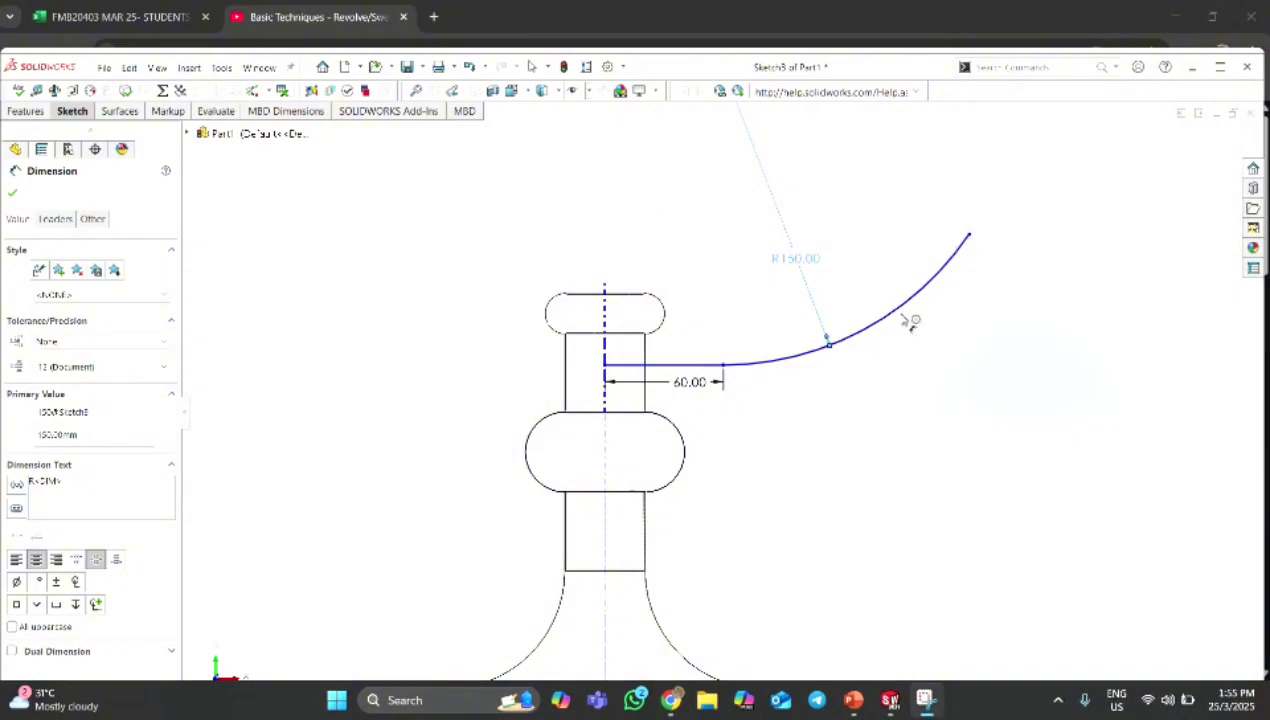
{"action": "left_click", "coordinate": [724, 366]}
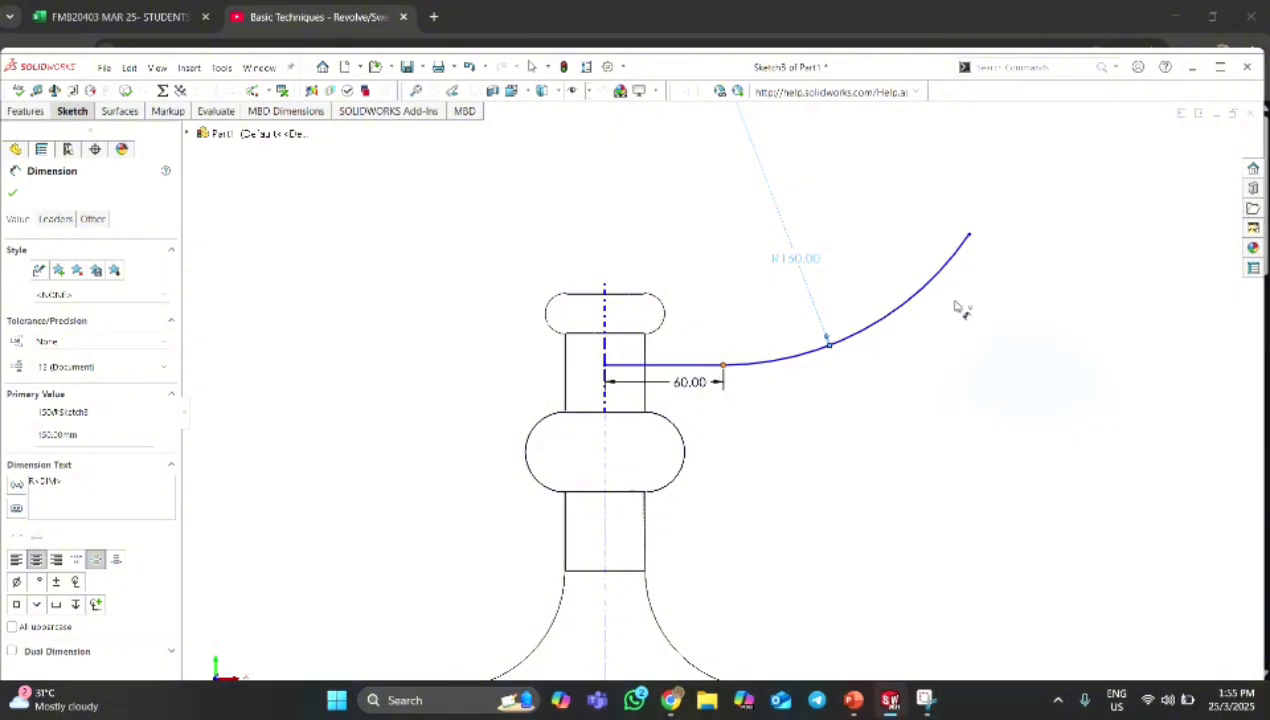
{"action": "left_click", "coordinate": [968, 236]}
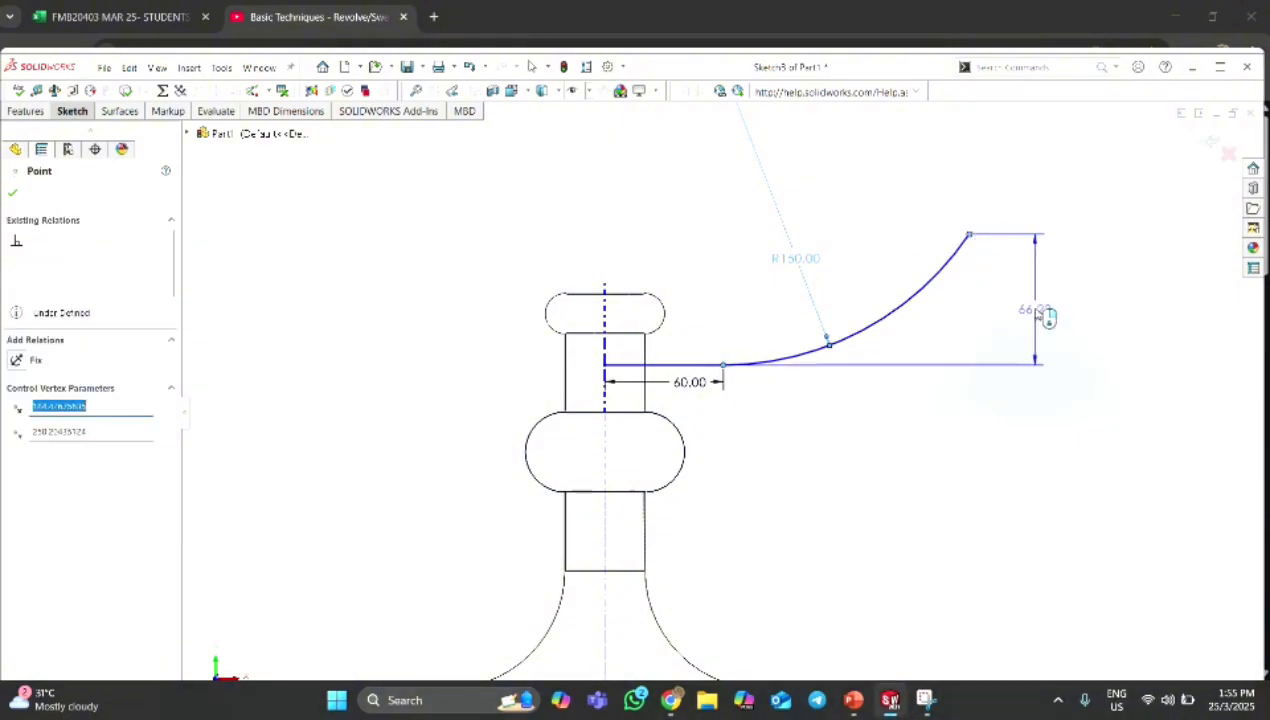
{"action": "left_click", "coordinate": [1037, 313]}
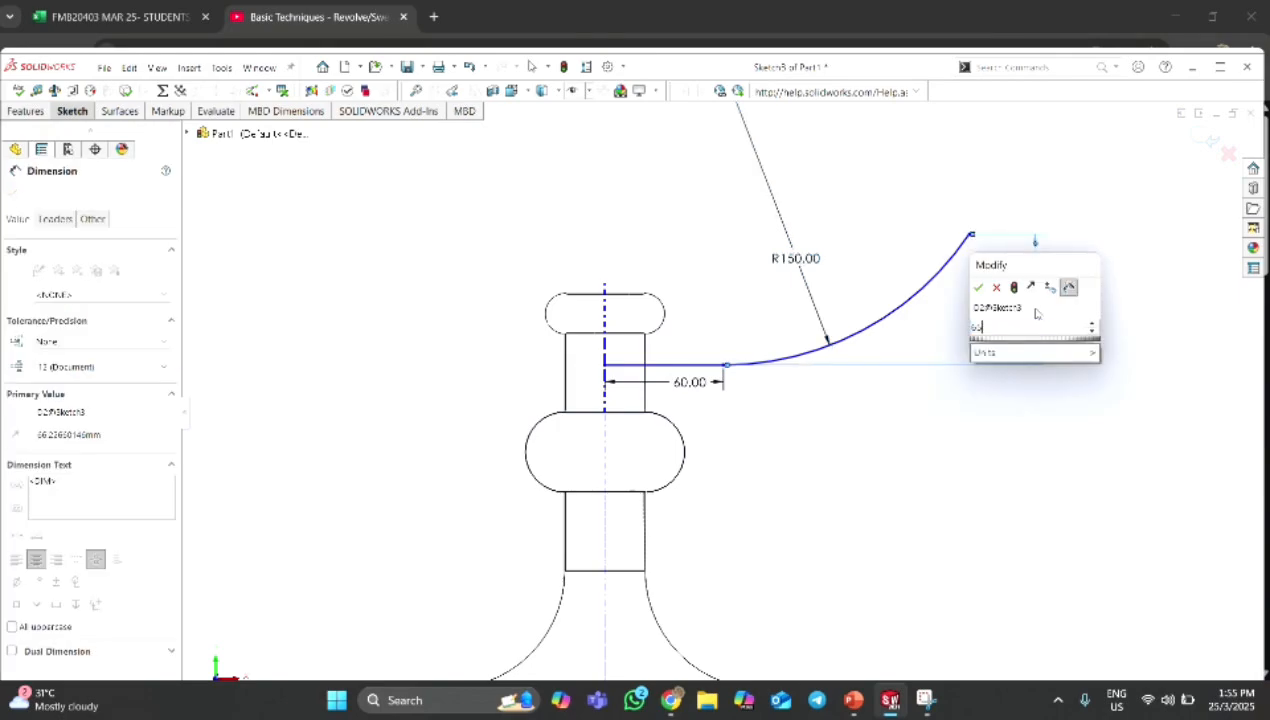
{"action": "type", "text": "65"}
{"action": "key", "text": "Return"}
{"action": "key", "text": "Escape"}
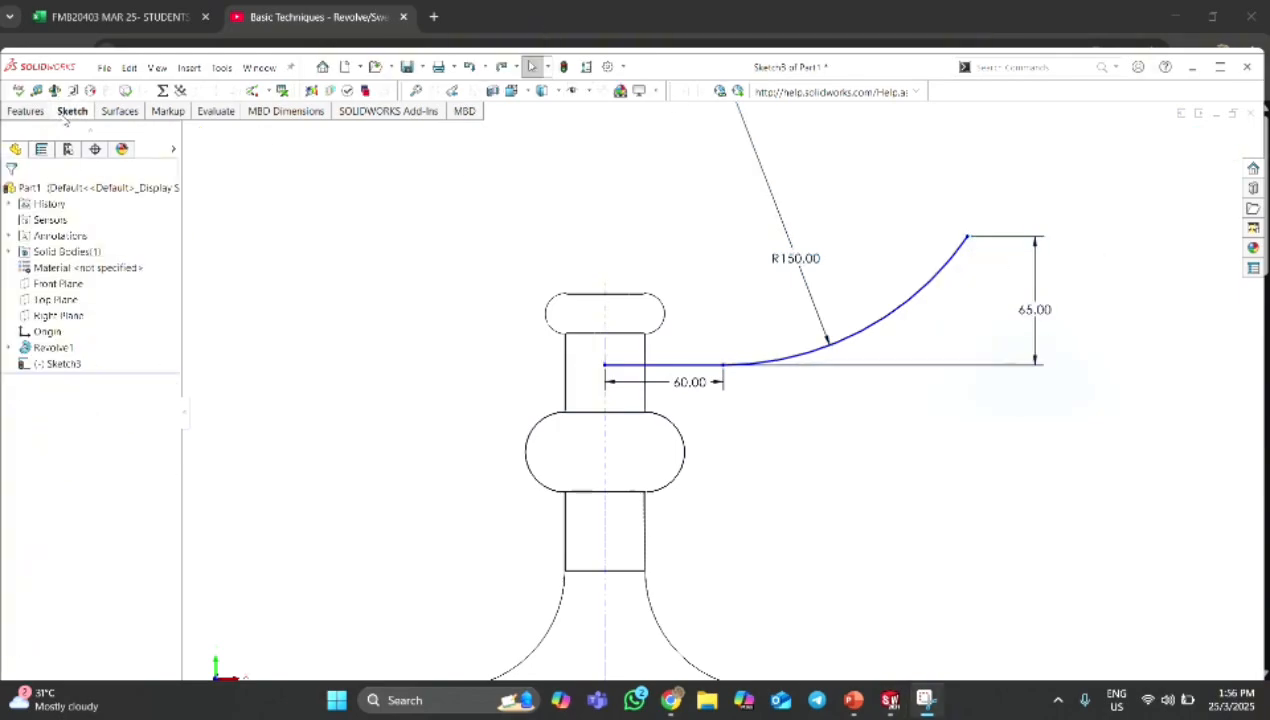
Sketch a tangent arc about 19 mm in radius curling back from the upper end of the 150 mm radius arc.
{"action": "left_click", "coordinate": [72, 111]}
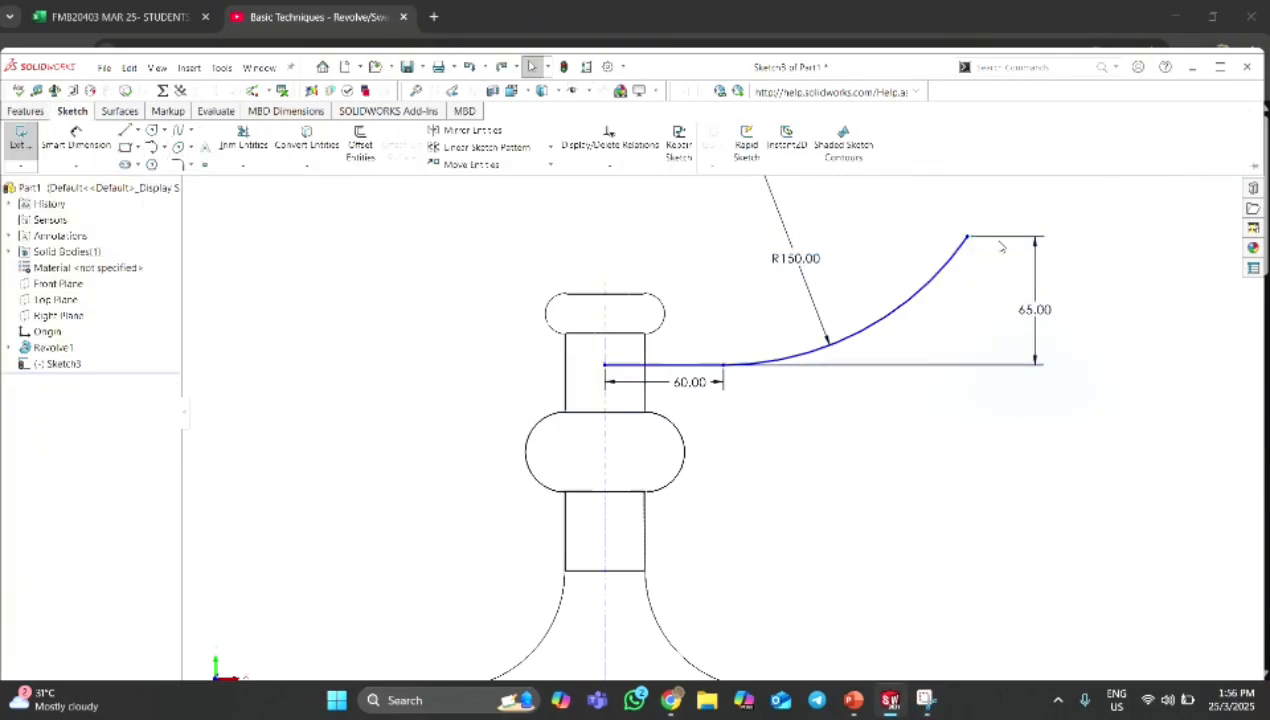
{"action": "left_click", "coordinate": [967, 237]}
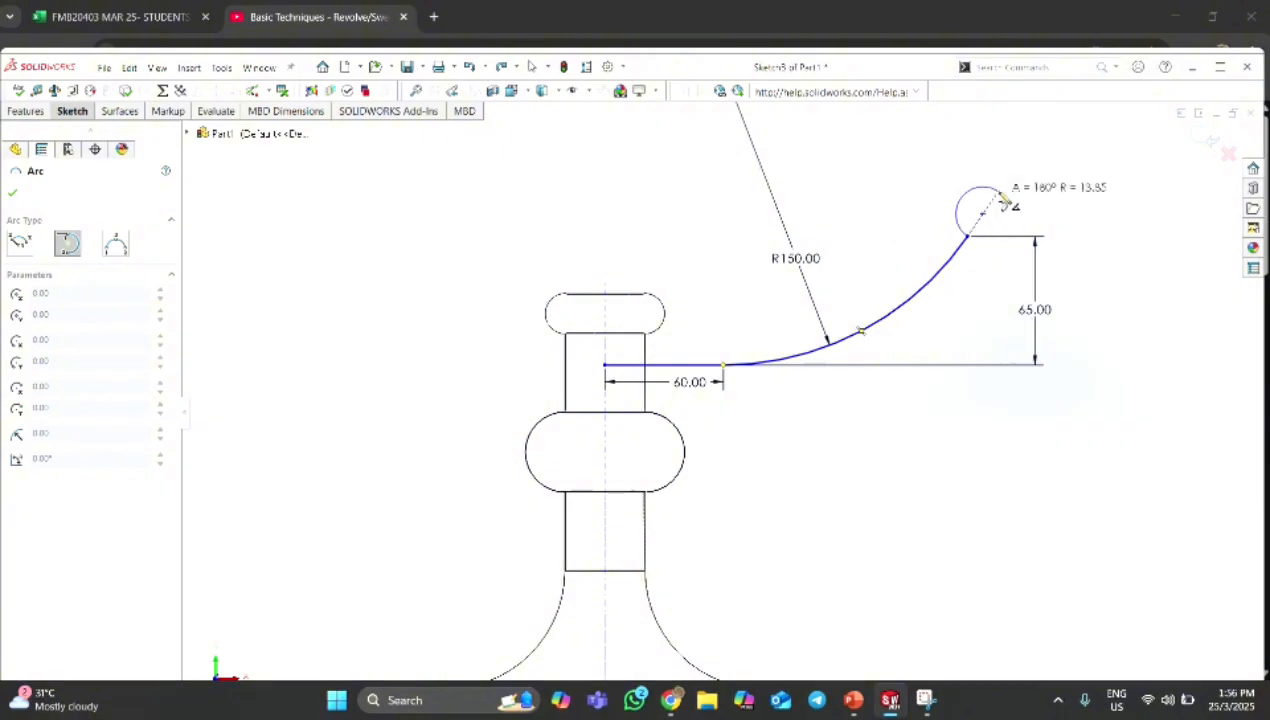
{"action": "left_click", "coordinate": [901, 229]}
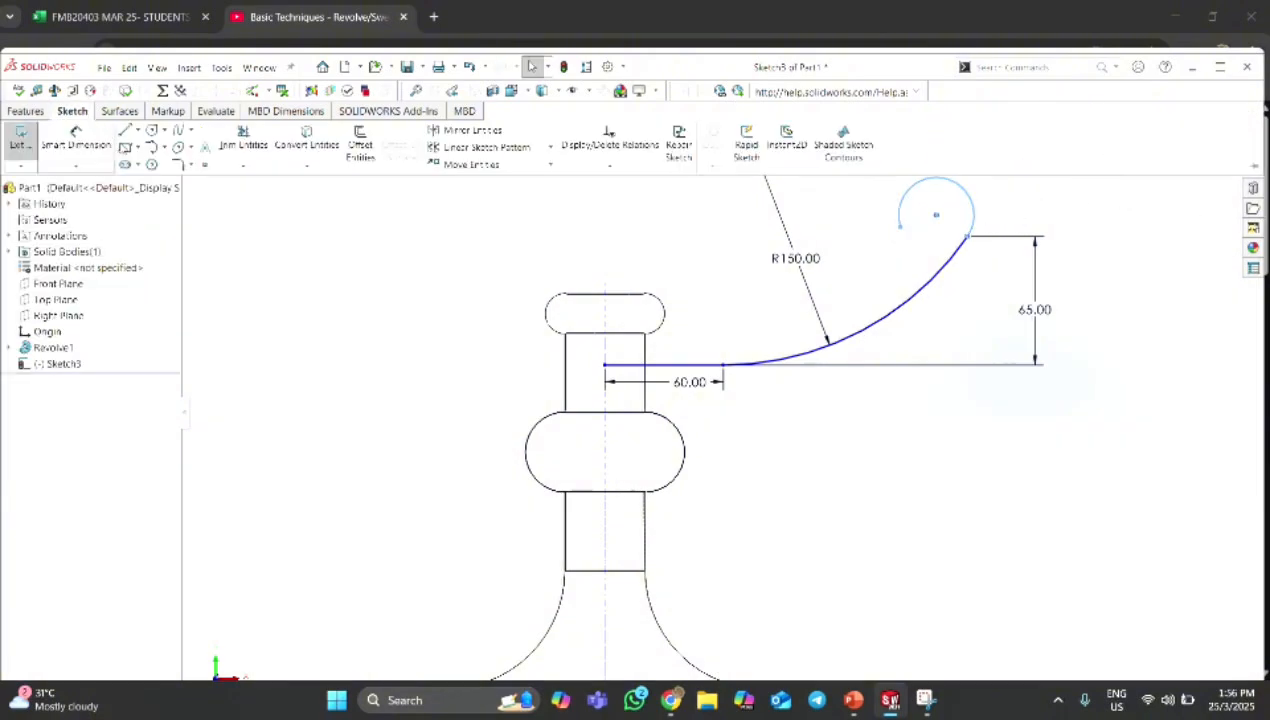
Dimension the curled end arc to a radius of 20 mm.
{"action": "left_click", "coordinate": [925, 195]}
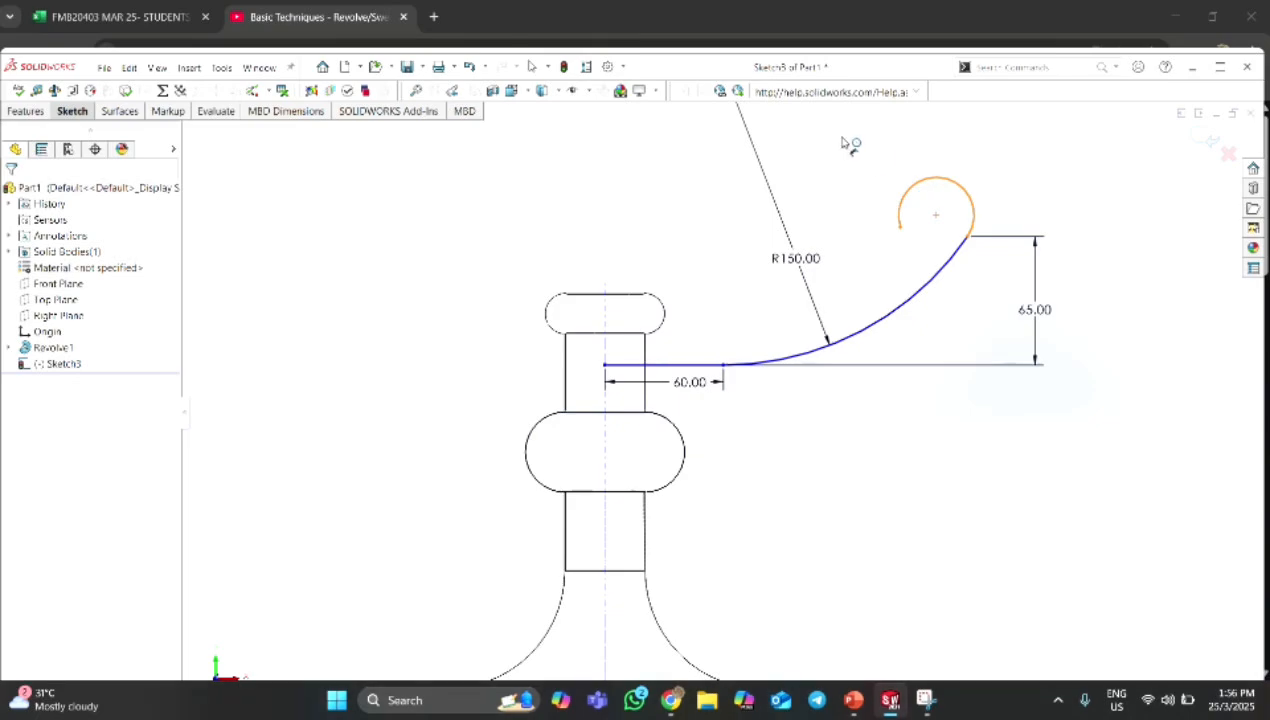
{"action": "left_click", "coordinate": [848, 145]}
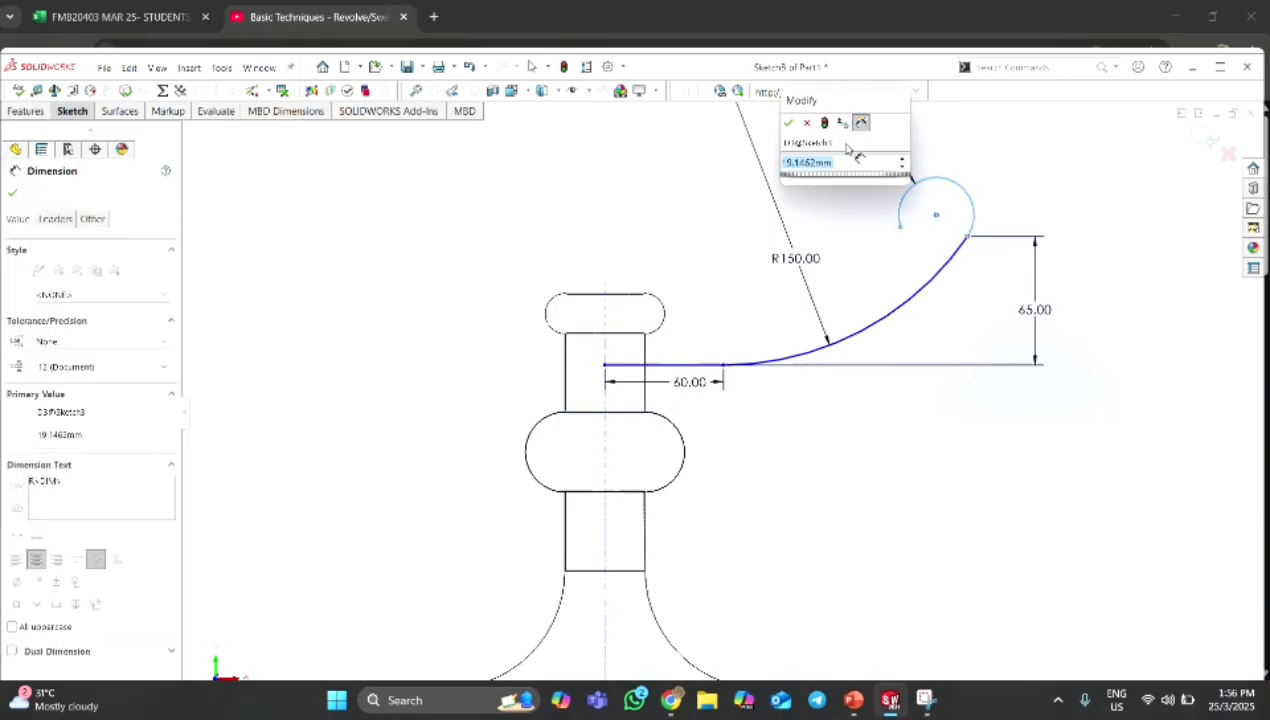
{"action": "type", "text": "20"}
{"action": "key", "text": "Return"}
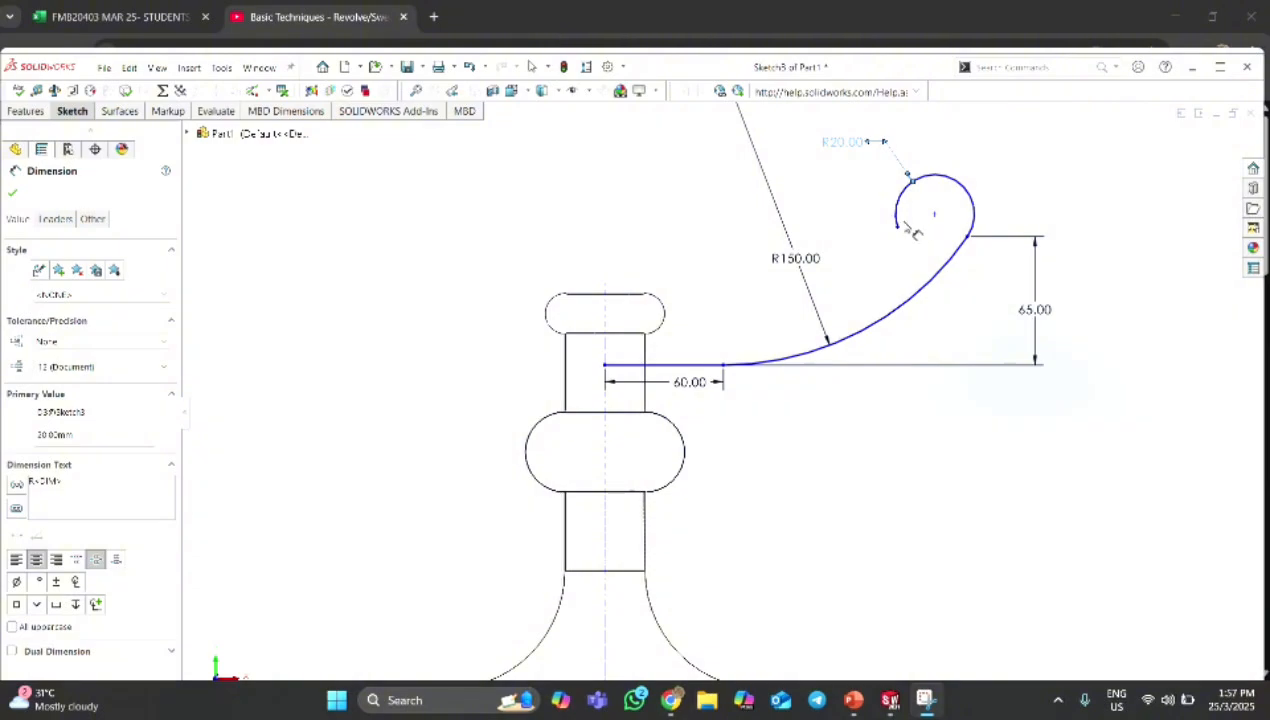
{"action": "left_click", "coordinate": [968, 237]}
{"action": "left_click", "coordinate": [898, 228]}
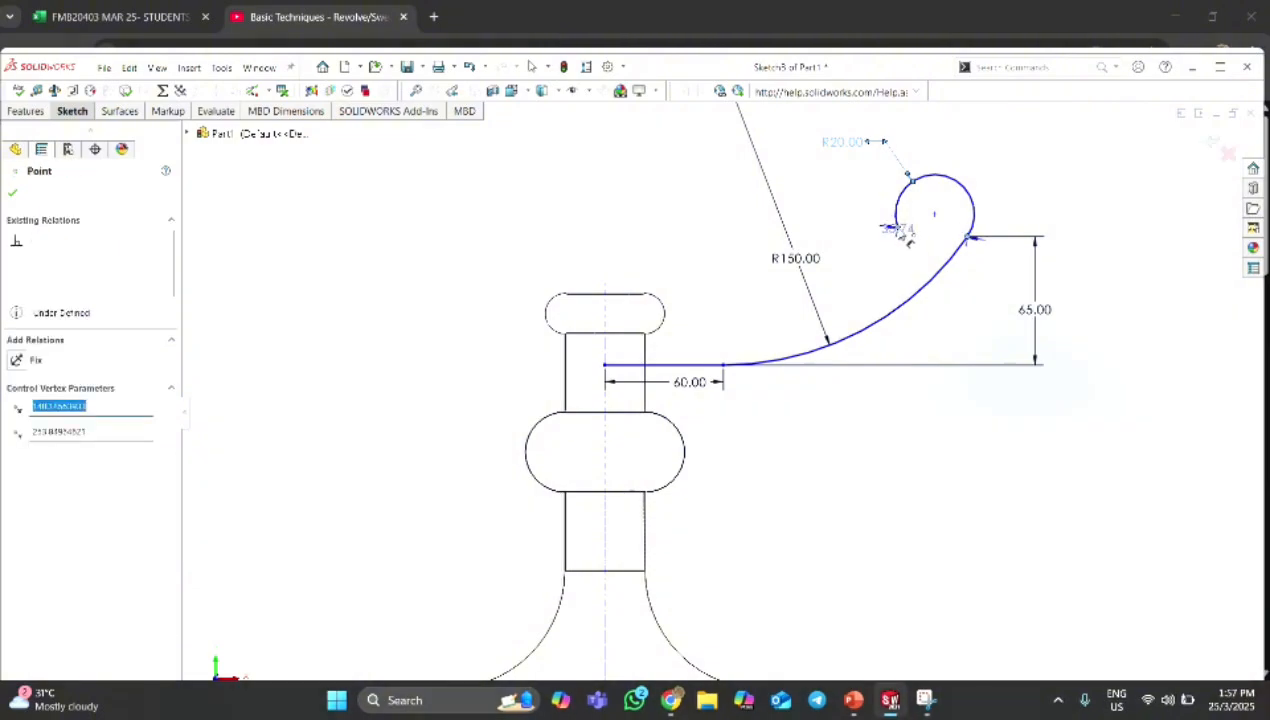
{"action": "key", "text": "Escape"}
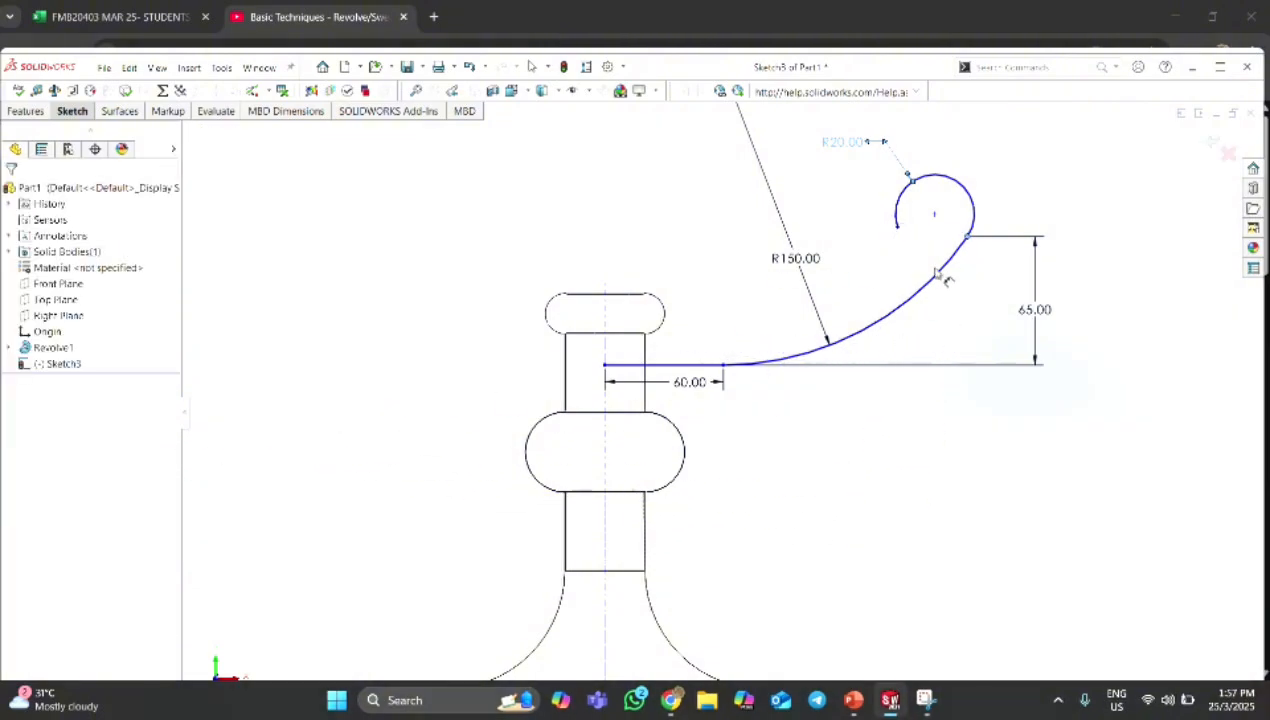
{"action": "left_click", "coordinate": [69, 115]}
{"action": "left_click", "coordinate": [71, 146]}
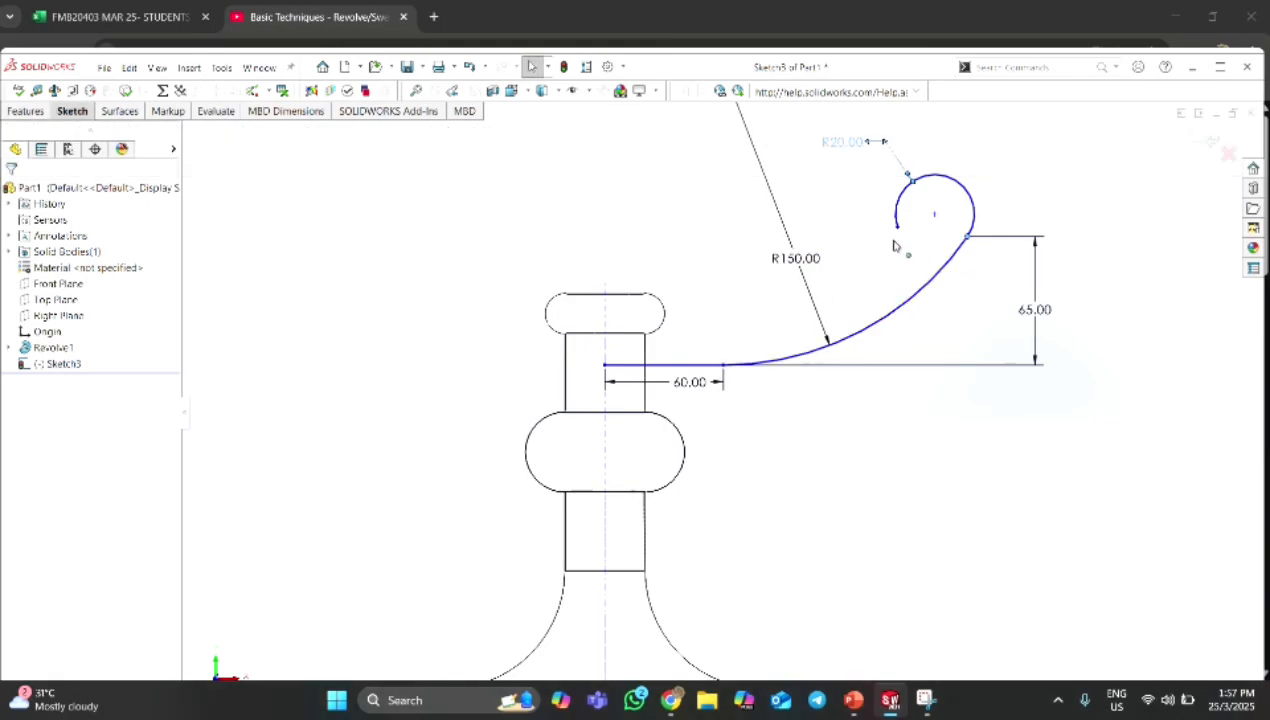
Add a horizontal relation between the two endpoints of the 20 mm radius arc.
{"action": "left_click", "coordinate": [968, 238]}
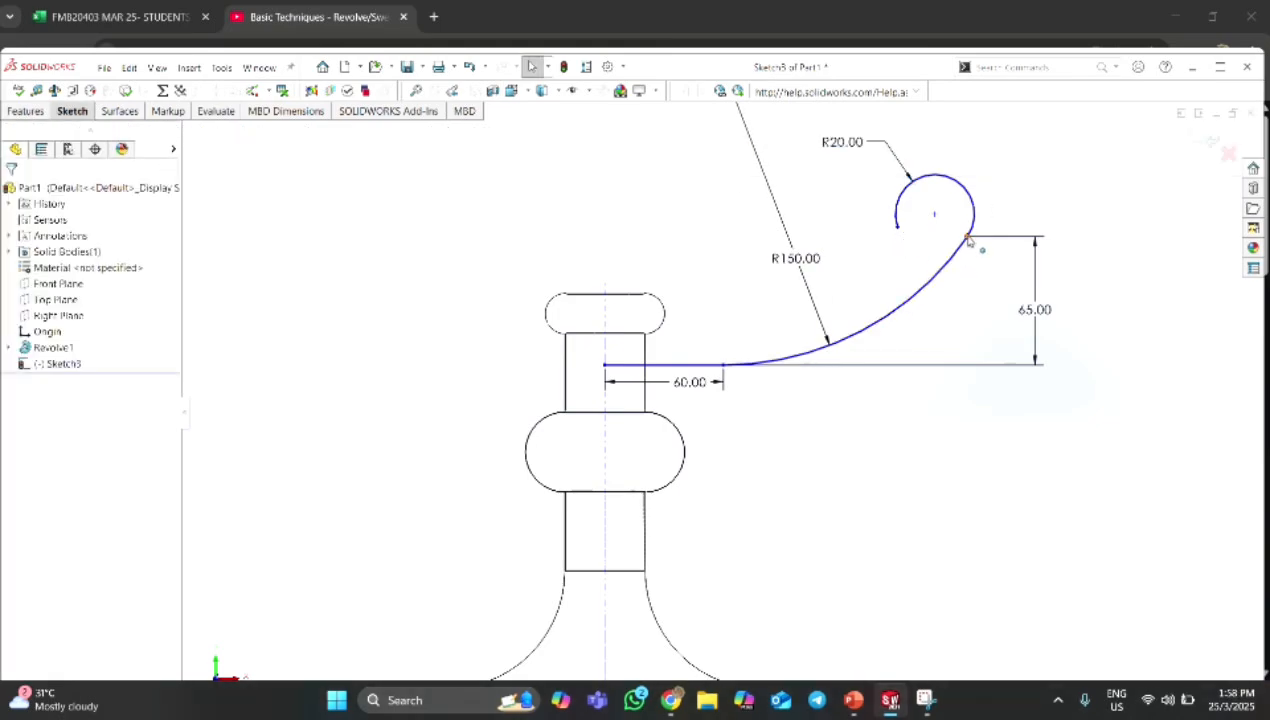
{"action": "left_click", "coordinate": [897, 228], "text": "ctrl"}
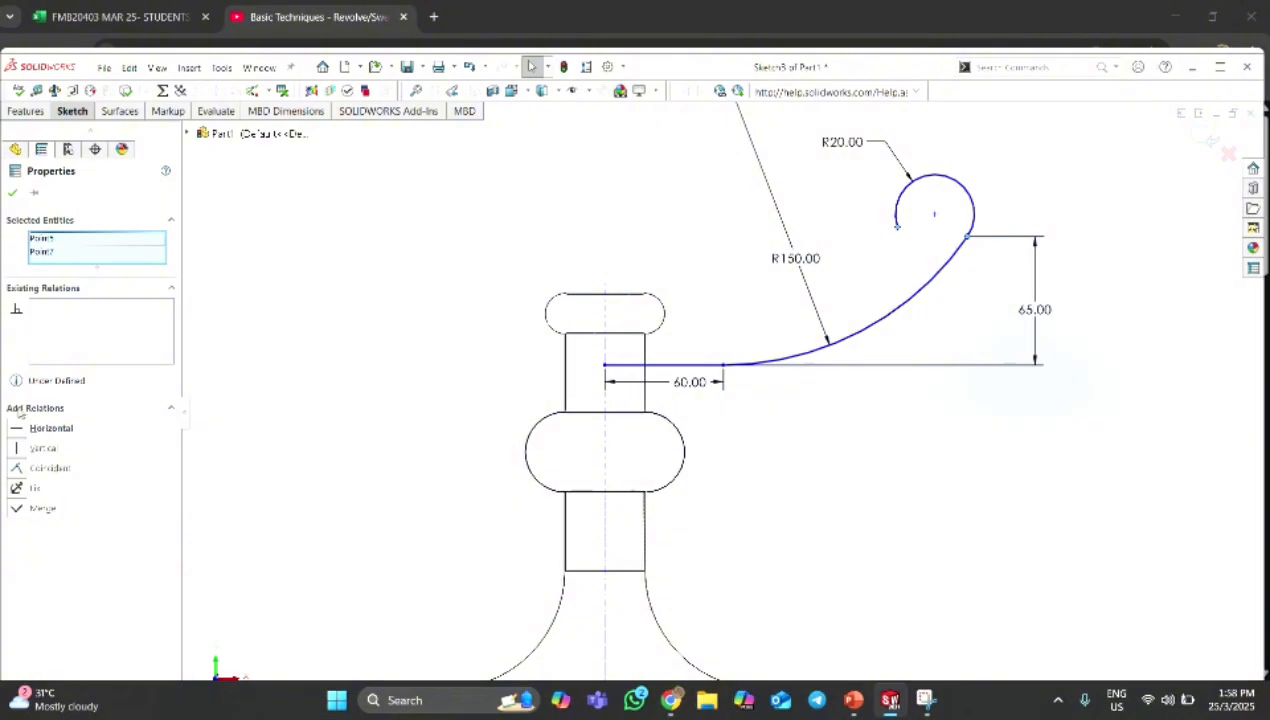
{"action": "left_click", "coordinate": [670, 591]}
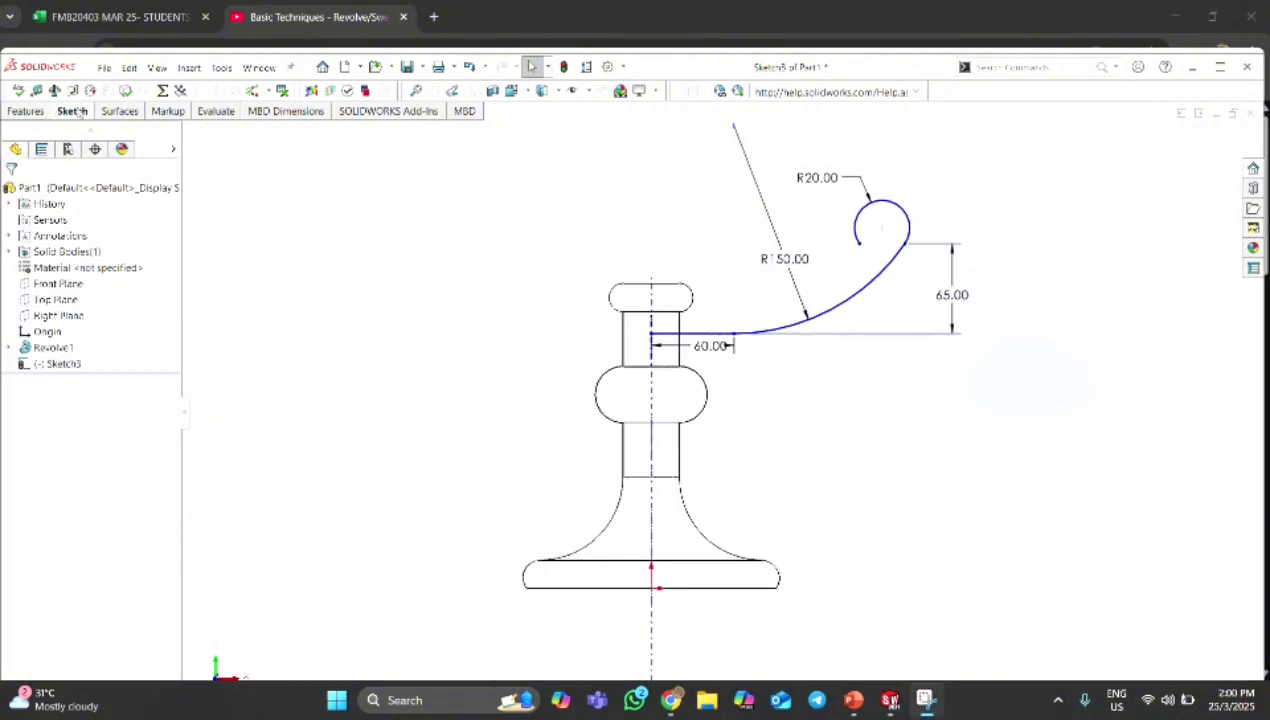
Dimension the vertical distance from the origin to the path's start point to 10 mm.
{"action": "left_click", "coordinate": [78, 112]}
{"action": "scroll", "coordinate": [670, 355], "scroll_direction": "down", "scroll_amount": 2}
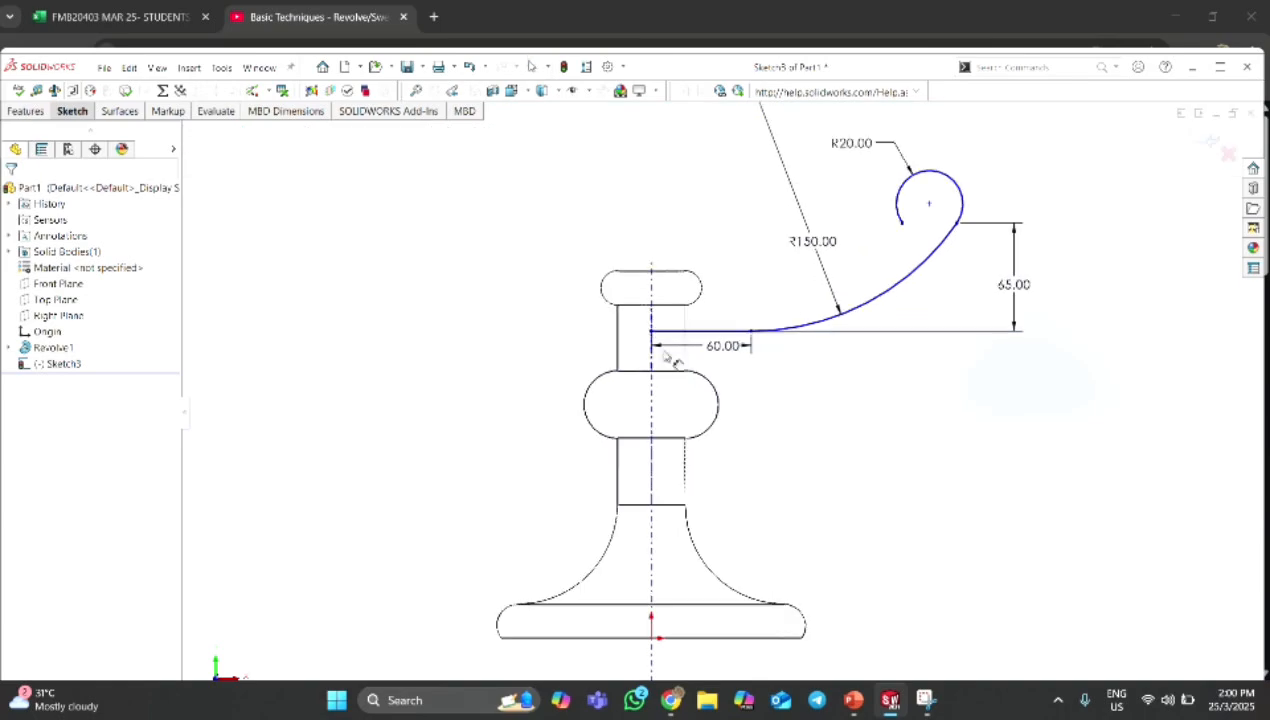
{"action": "left_click", "coordinate": [652, 333]}
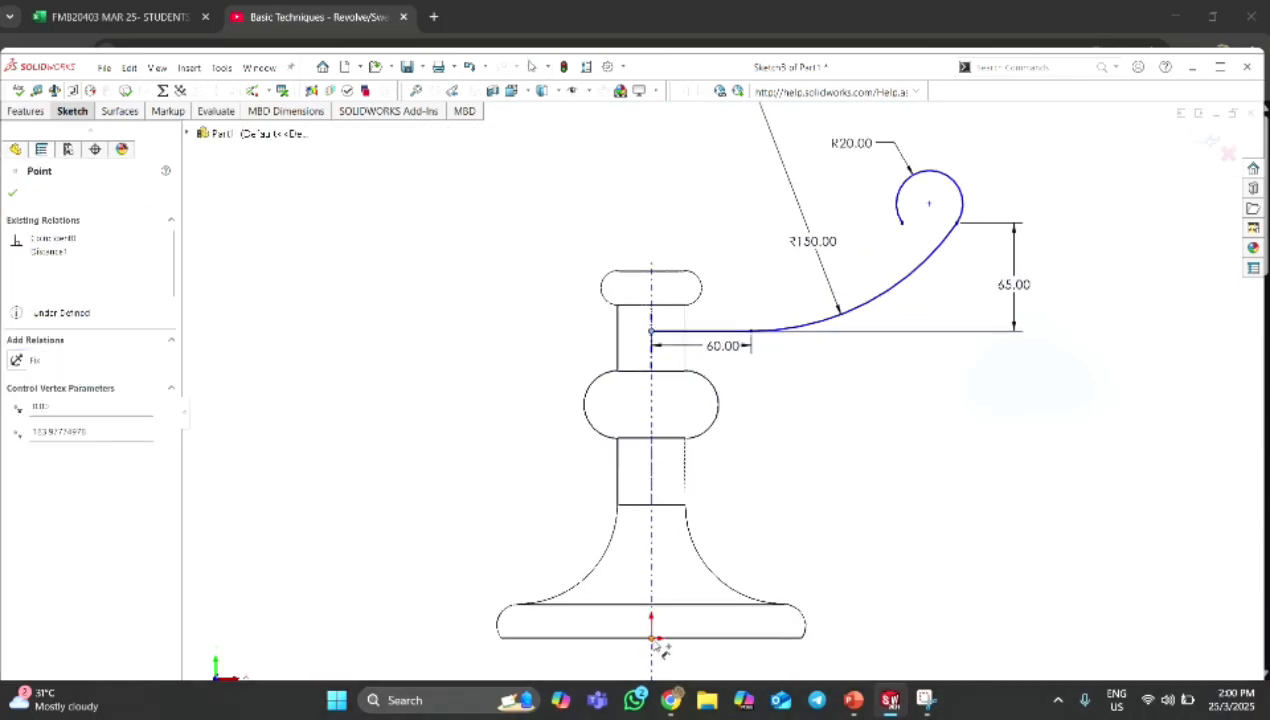
{"action": "left_click", "coordinate": [651, 637]}
{"action": "left_click", "coordinate": [894, 544]}
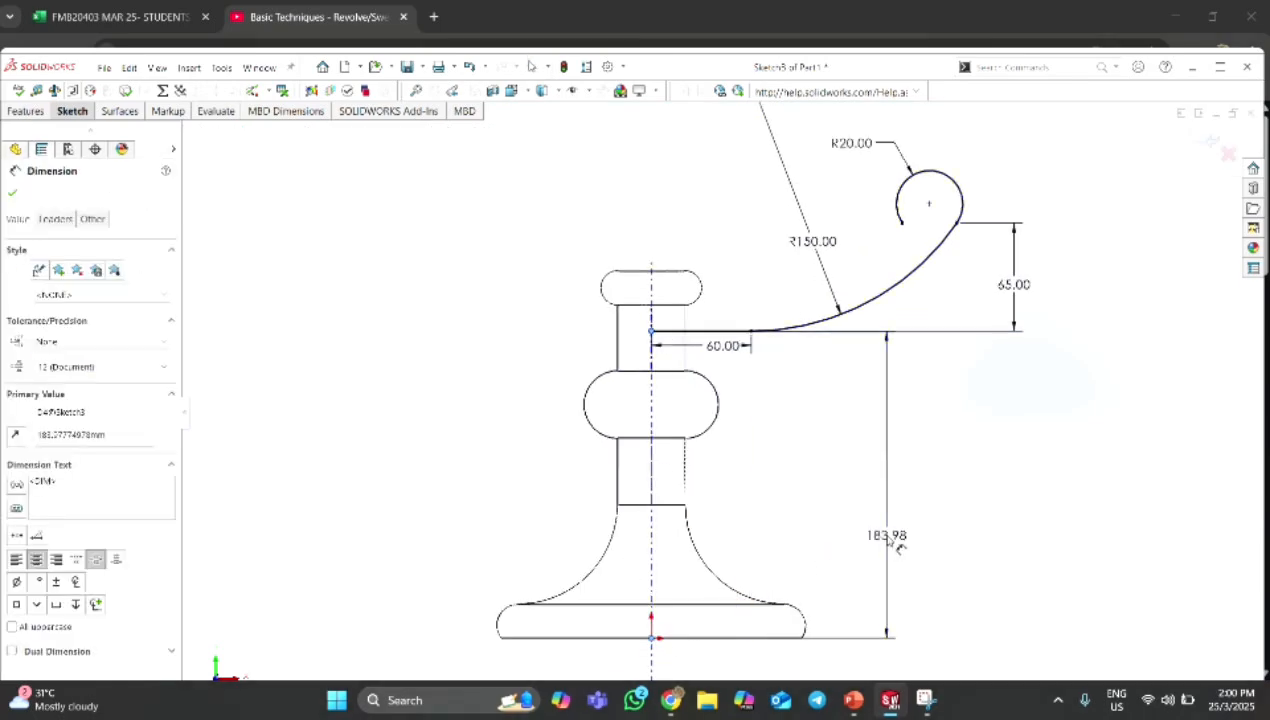
{"action": "type", "text": "10"}
{"action": "key", "text": "Return"}
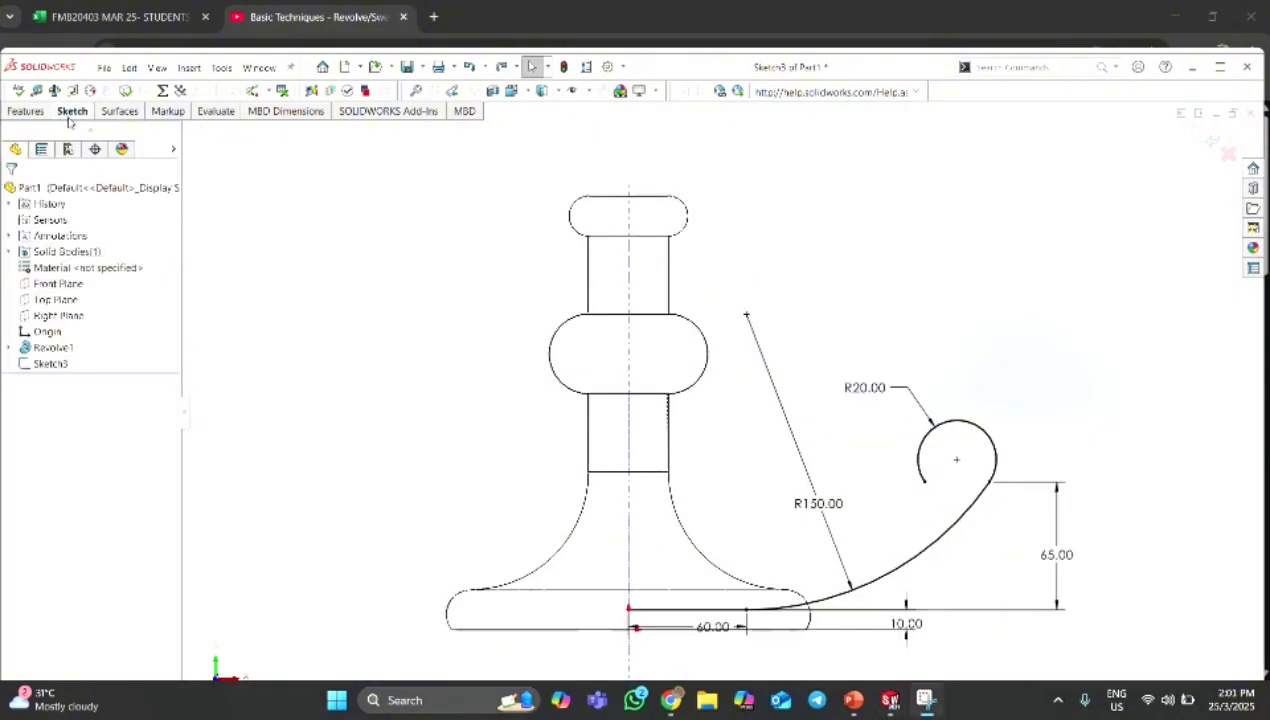
Exit the path sketch and start a new sketch on the Right Plane, viewed face-on.
{"action": "left_click", "coordinate": [72, 111]}
{"action": "left_click", "coordinate": [33, 137]}
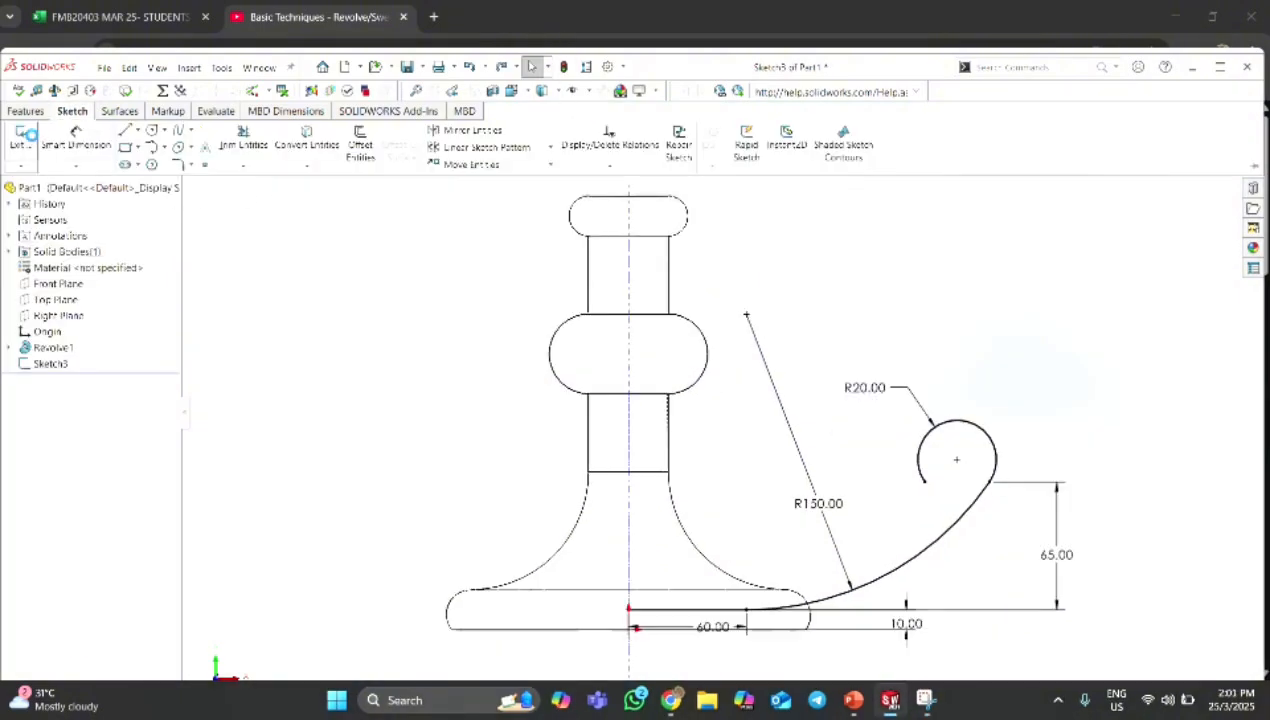
{"action": "left_click", "coordinate": [60, 315]}
{"action": "left_click", "coordinate": [128, 292]}
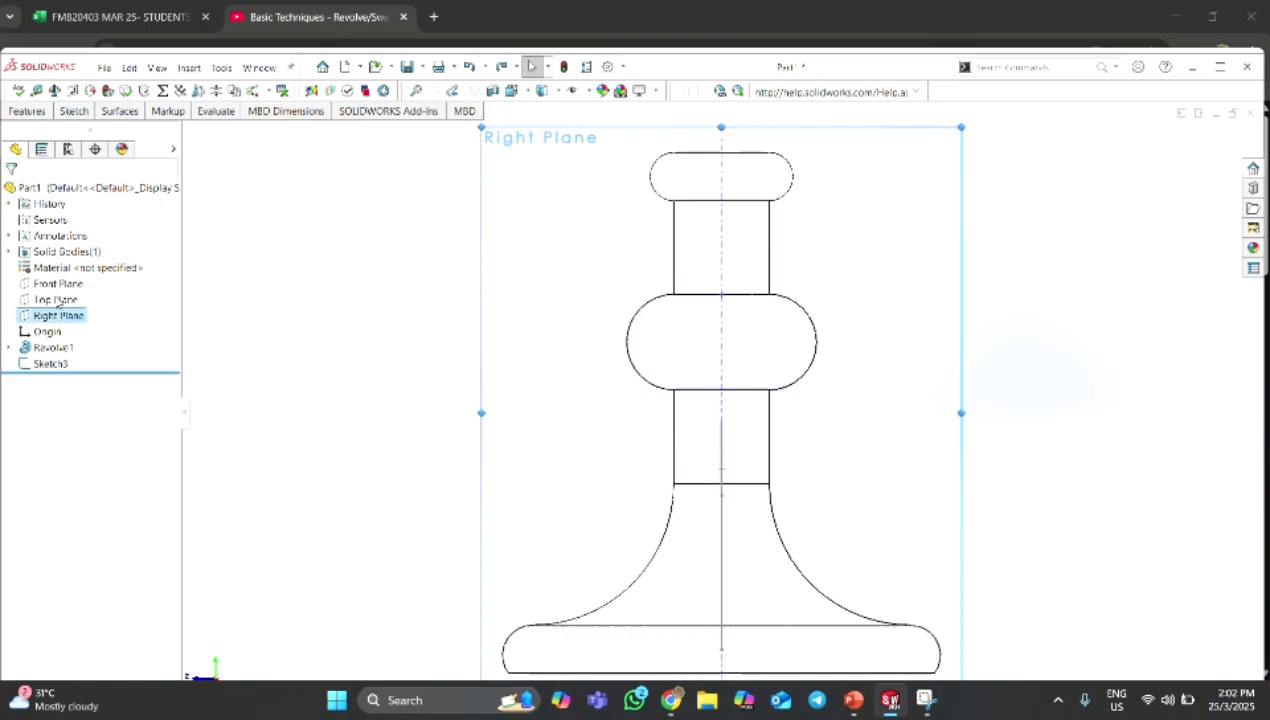
{"action": "right_click", "coordinate": [72, 317]}
{"action": "left_click", "coordinate": [100, 298]}
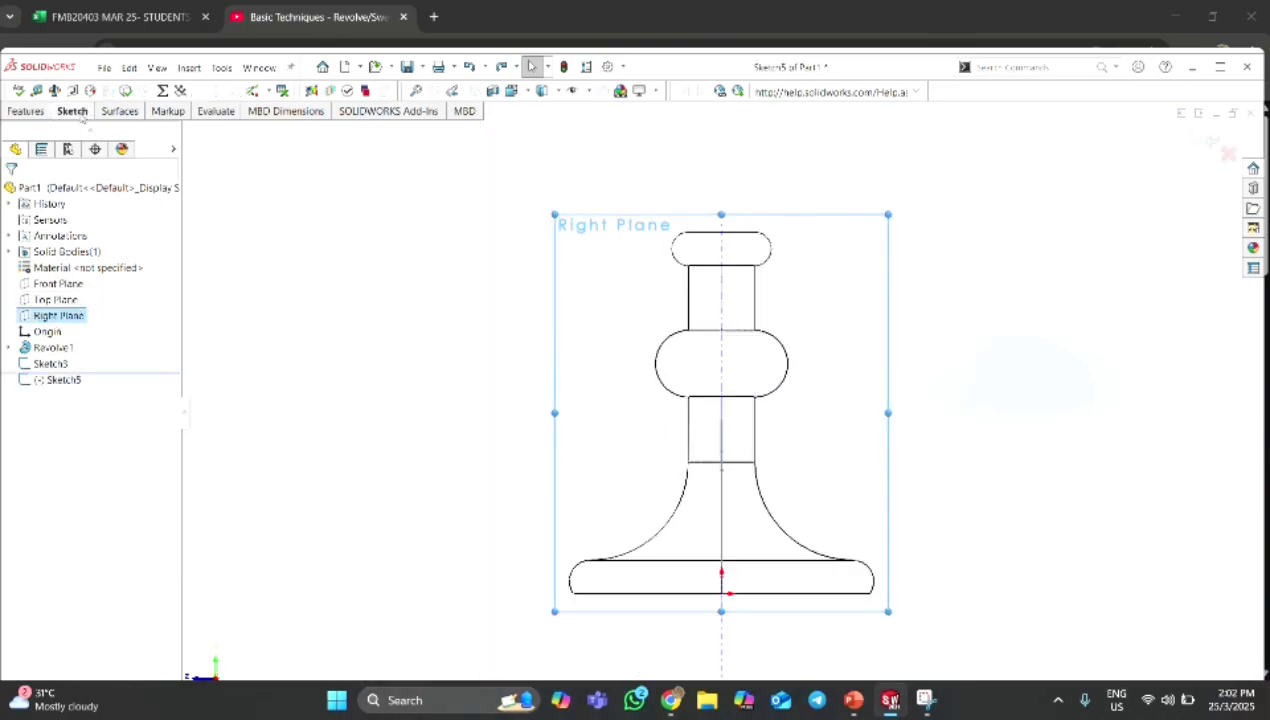
Sketch a slightly tilted ellipse with radii of about 27 mm and 11 mm beside the stem's flared section.
{"action": "left_click", "coordinate": [81, 115]}
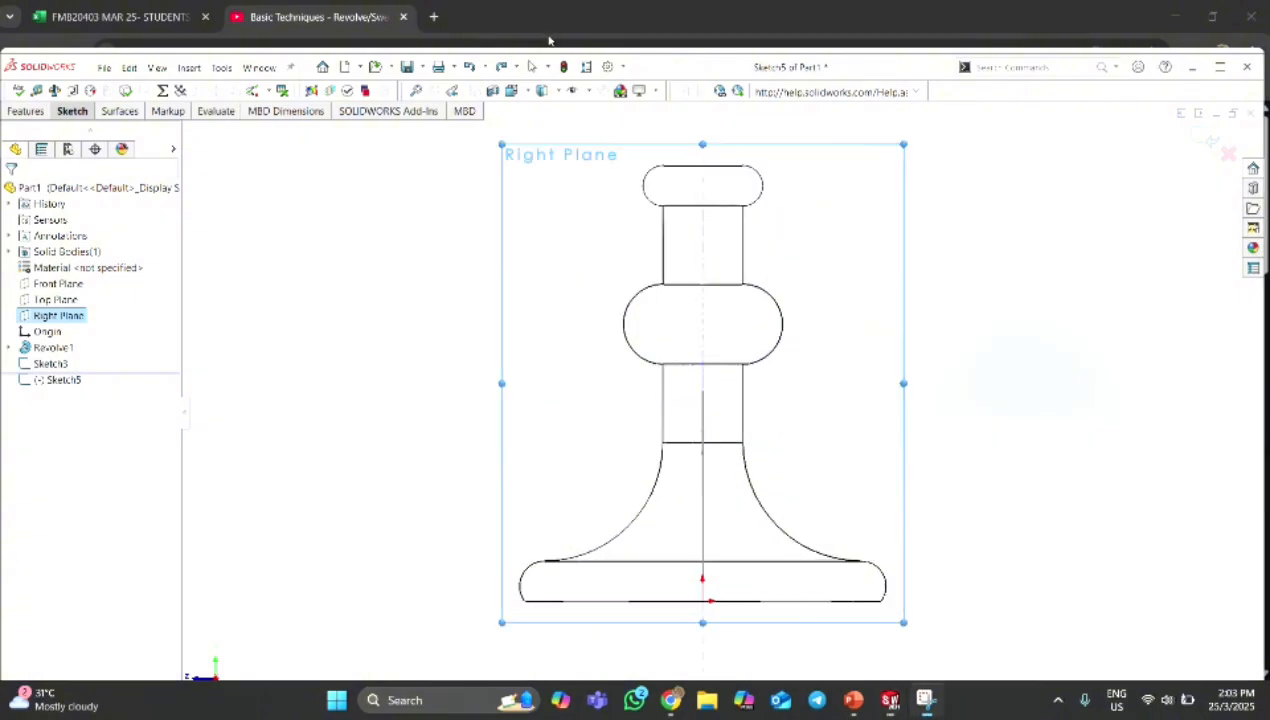
{"action": "scroll", "coordinate": [811, 528], "scroll_direction": "down", "scroll_amount": 1}
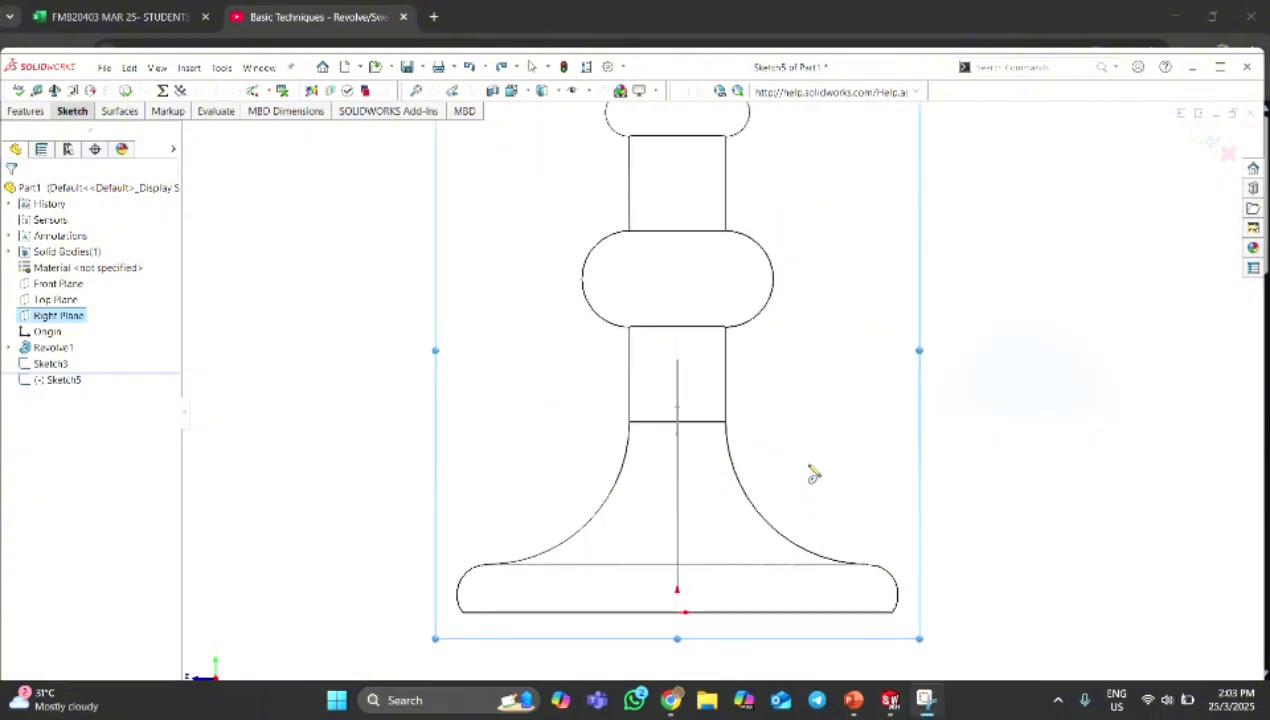
{"action": "left_click", "coordinate": [807, 464]}
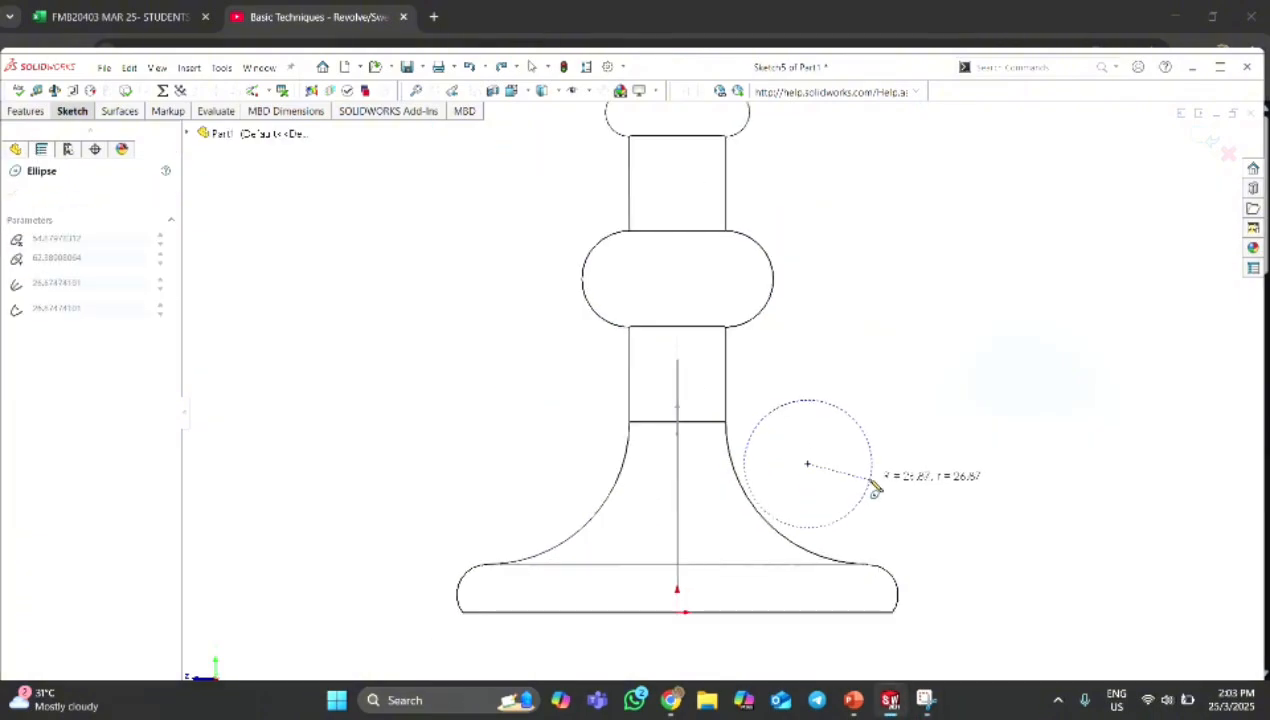
{"action": "left_click", "coordinate": [874, 486]}
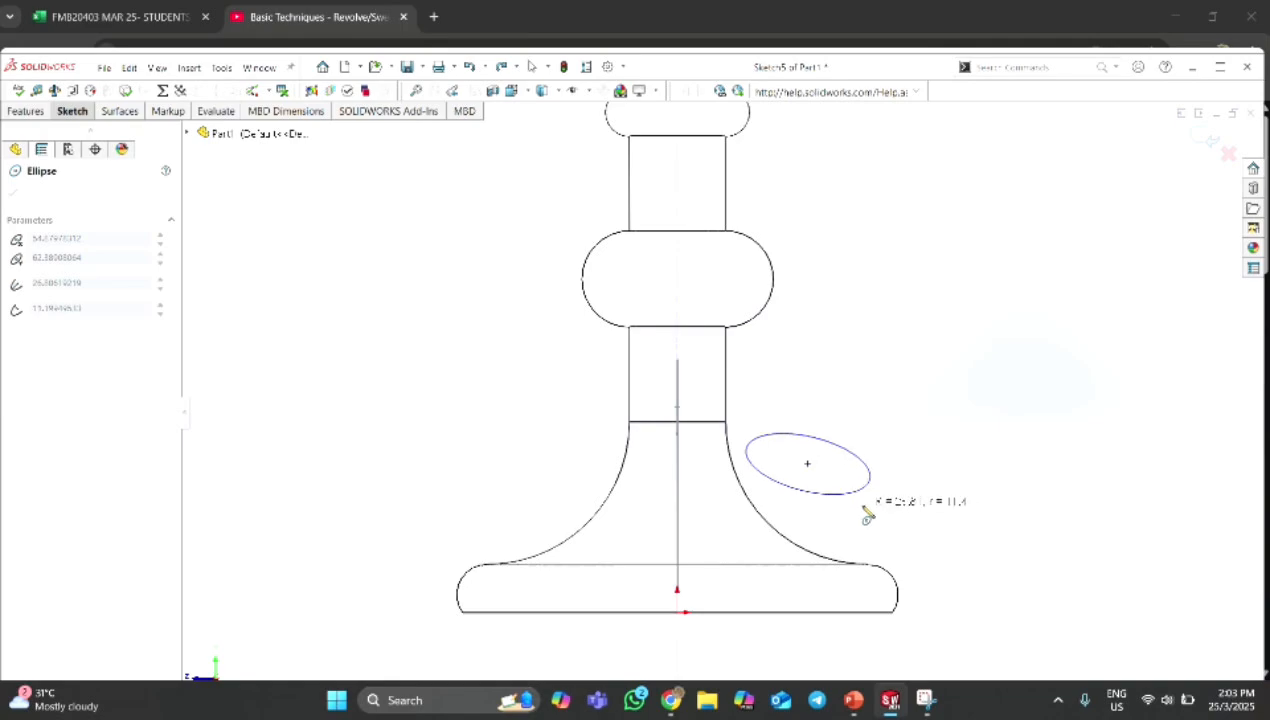
{"action": "left_click", "coordinate": [867, 515]}
{"action": "key", "text": "Escape"}
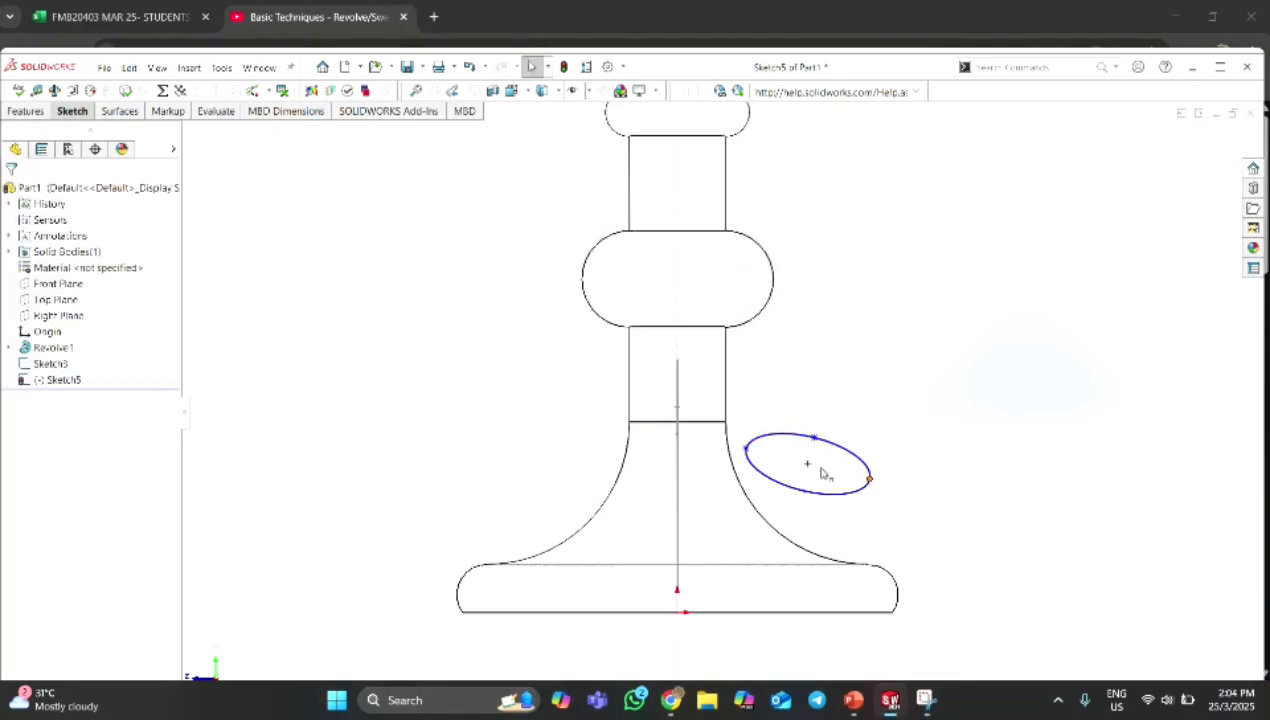
Add a horizontal relation between the two endpoints of the ellipse's major axis.
{"action": "left_click", "coordinate": [745, 451], "text": "ctrl"}
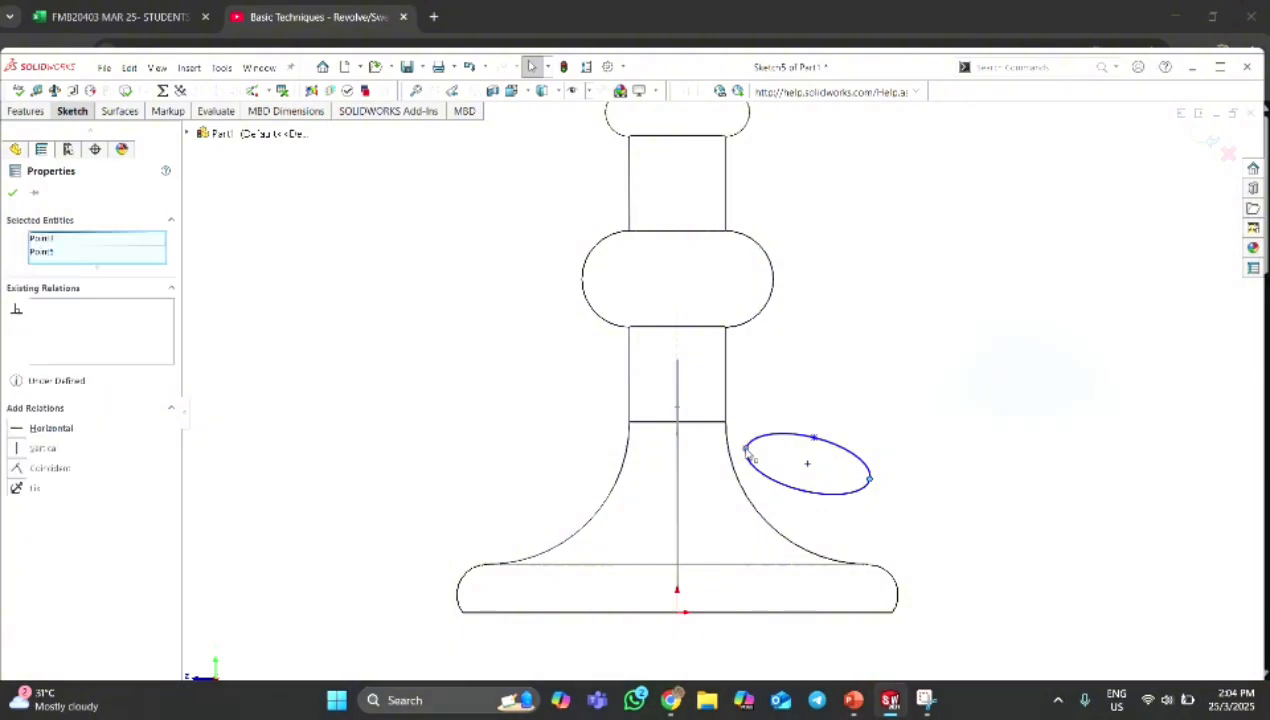
{"action": "left_click", "coordinate": [17, 430]}
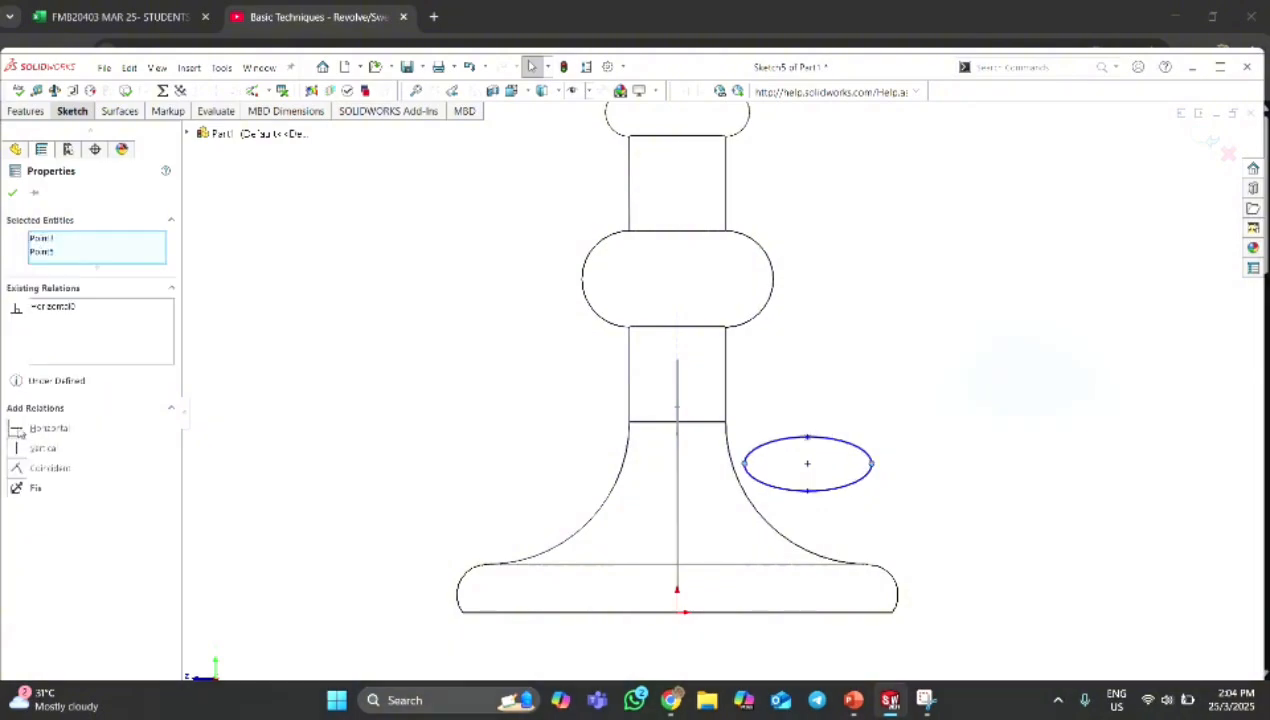
{"action": "left_click", "coordinate": [12, 194]}
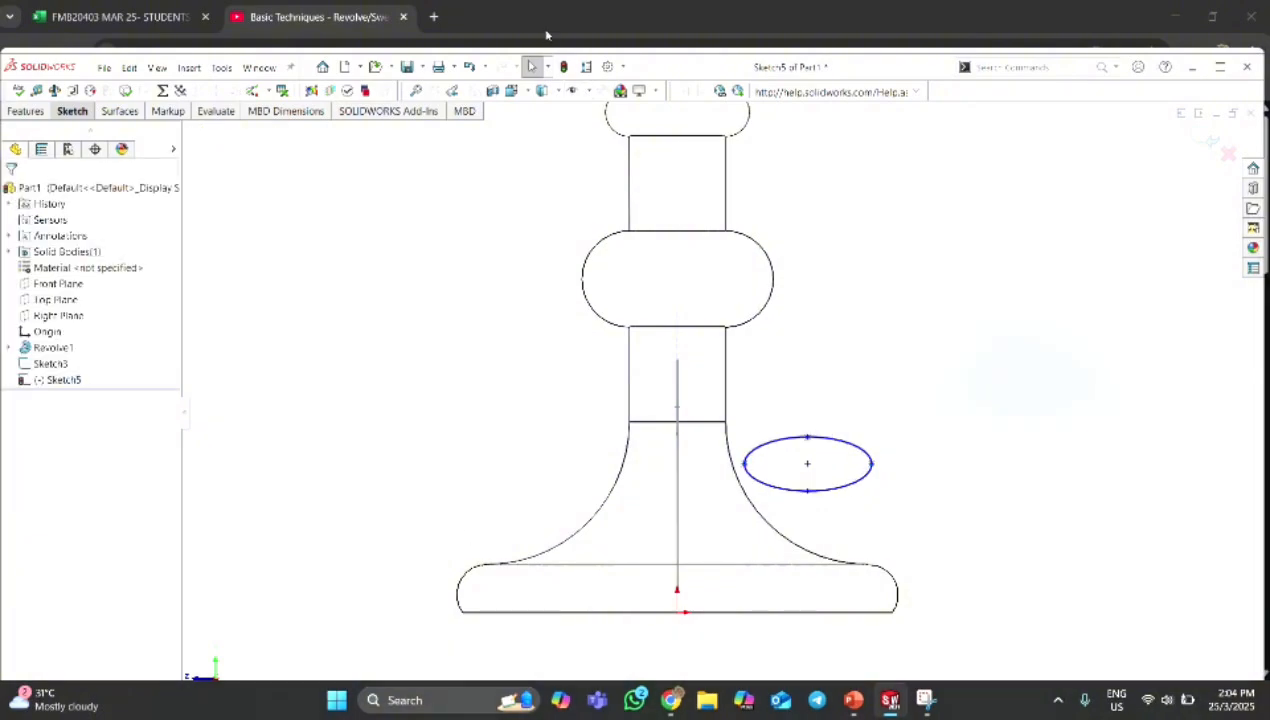
Dimension the ellipse's minor axis, between its upper and lower points, to 10 mm.
{"action": "left_click", "coordinate": [90, 111]}
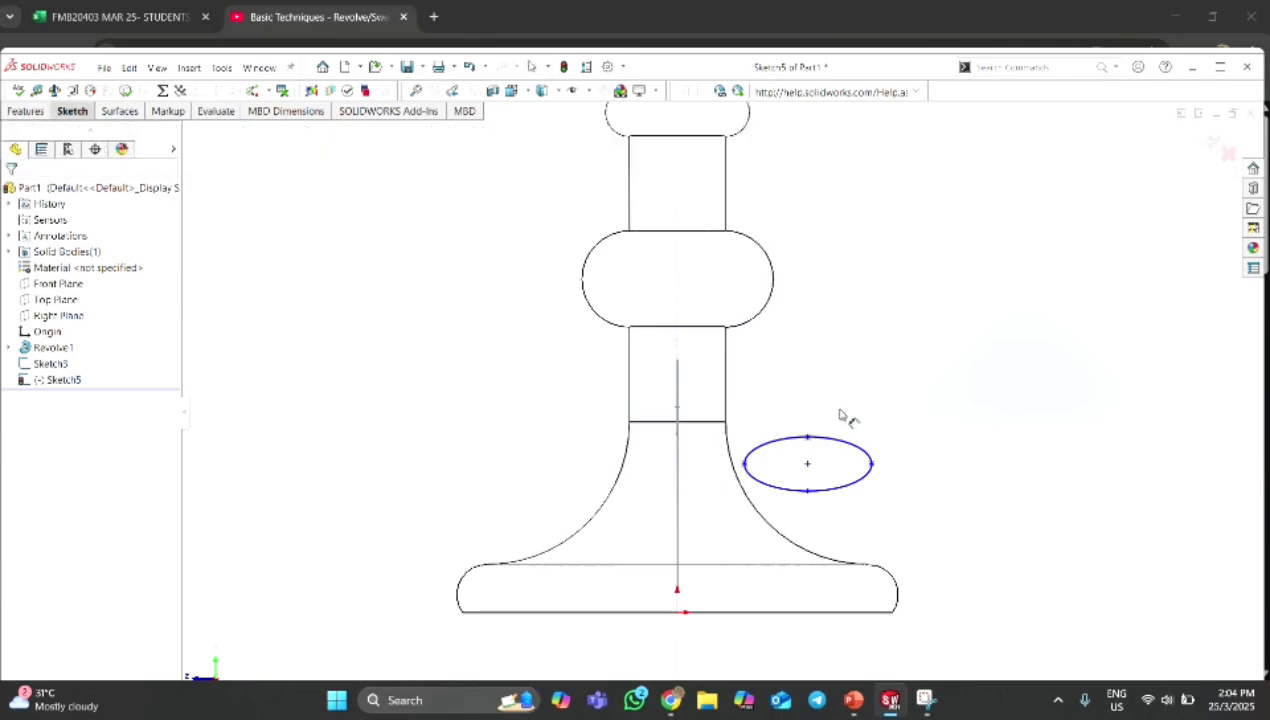
{"action": "scroll", "coordinate": [830, 410], "scroll_direction": "up", "scroll_amount": 2}
{"action": "left_click", "coordinate": [800, 408]}
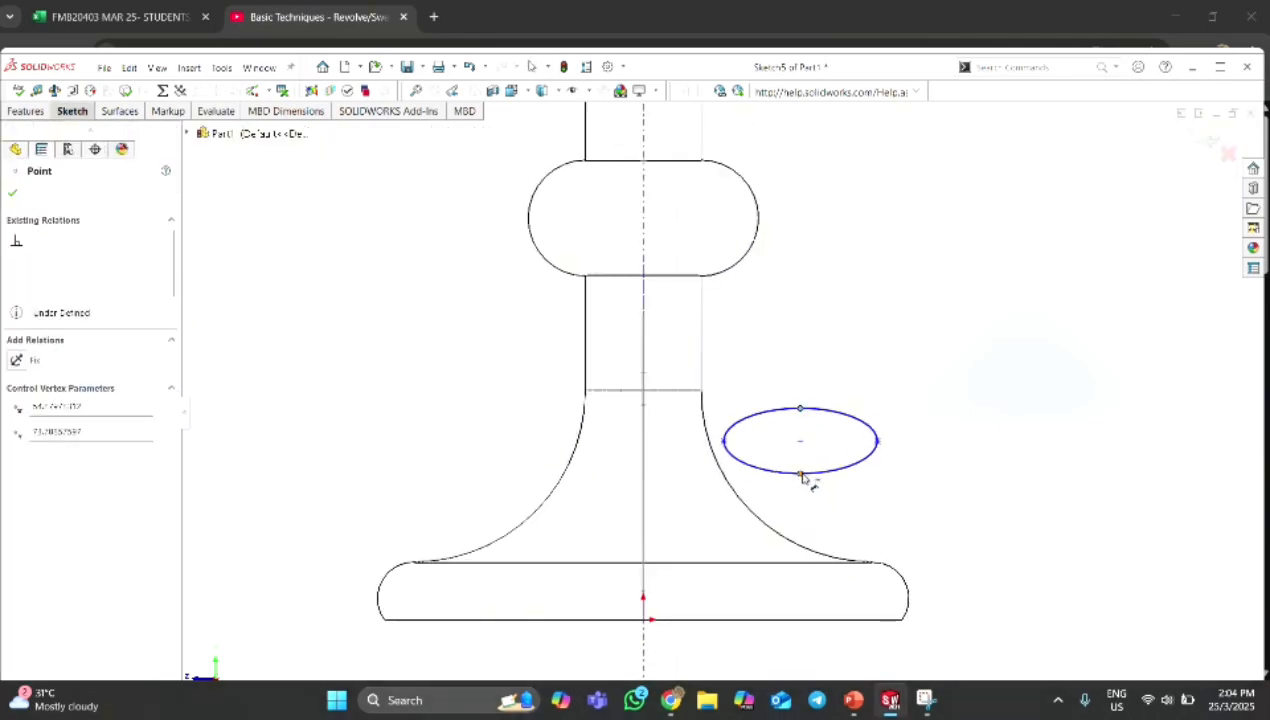
{"action": "left_click", "coordinate": [800, 474]}
{"action": "left_click", "coordinate": [931, 444]}
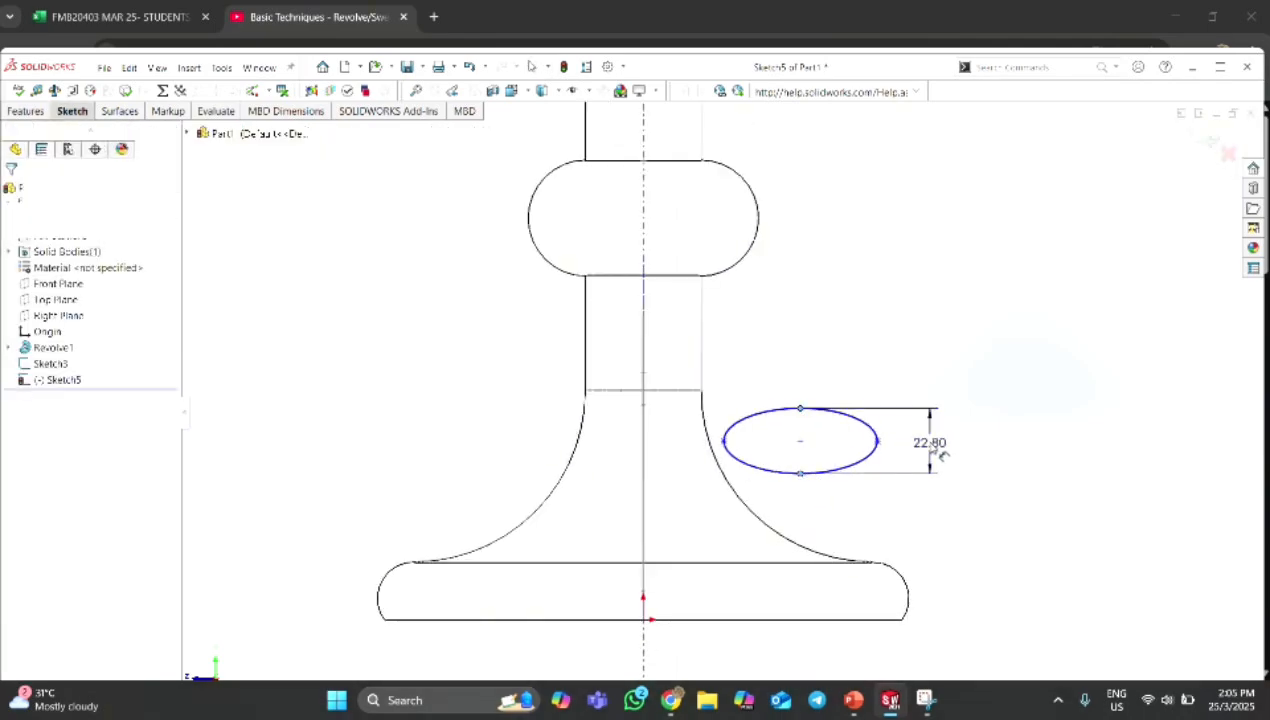
{"action": "type", "text": "8"}
{"action": "key", "text": "Return"}
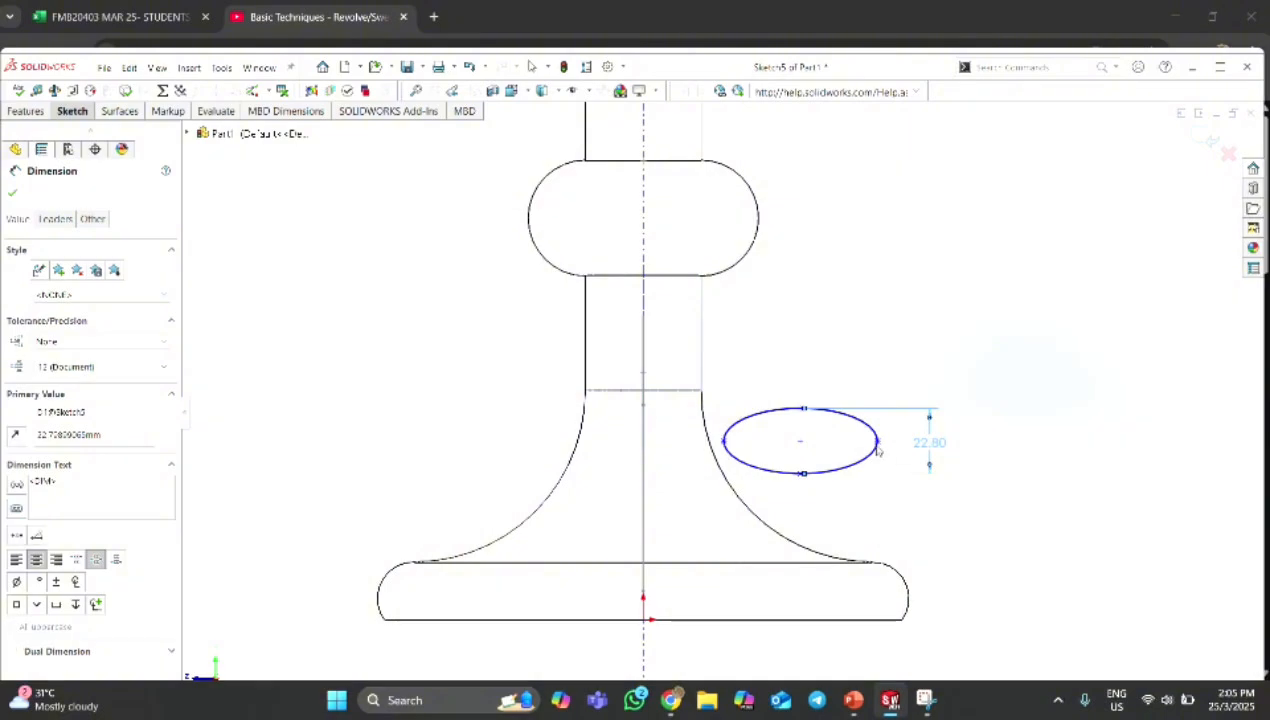
Dimension the ellipse's major axis to 35 mm and move both ellipse dimensions closer to the curve.
{"action": "scroll", "coordinate": [845, 452], "scroll_direction": "up", "scroll_amount": 4}
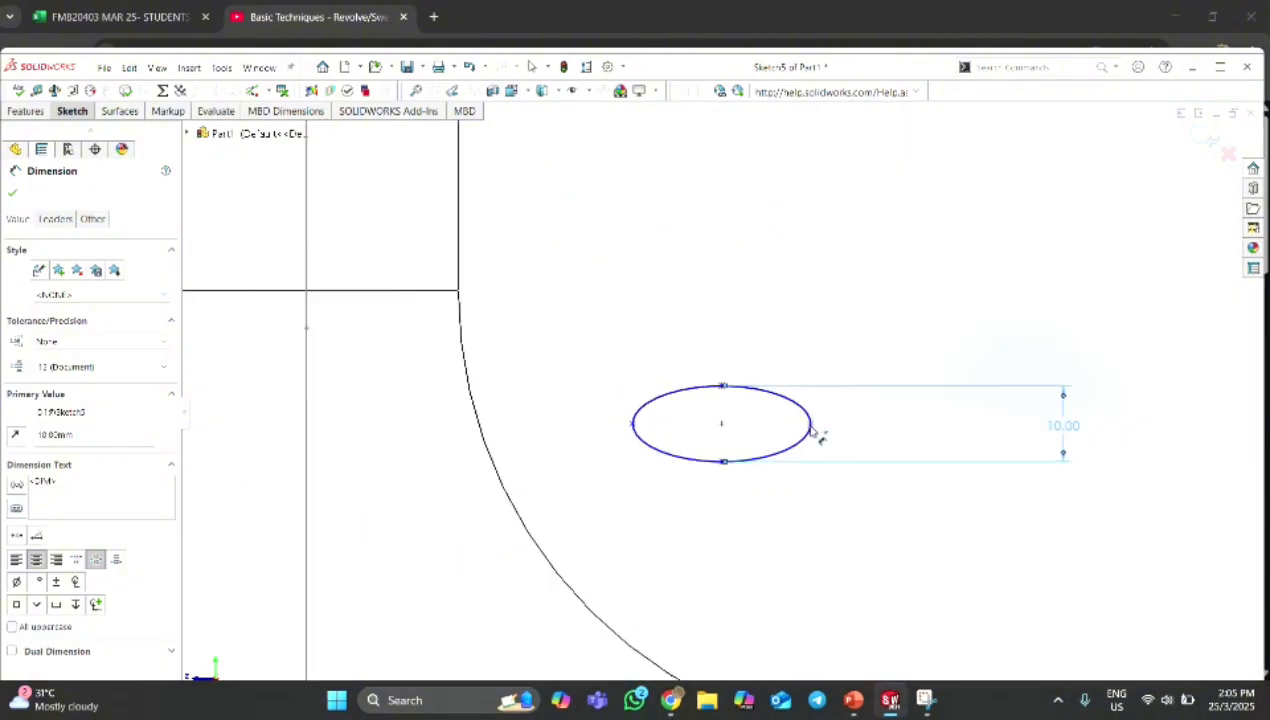
{"action": "left_click", "coordinate": [633, 425]}
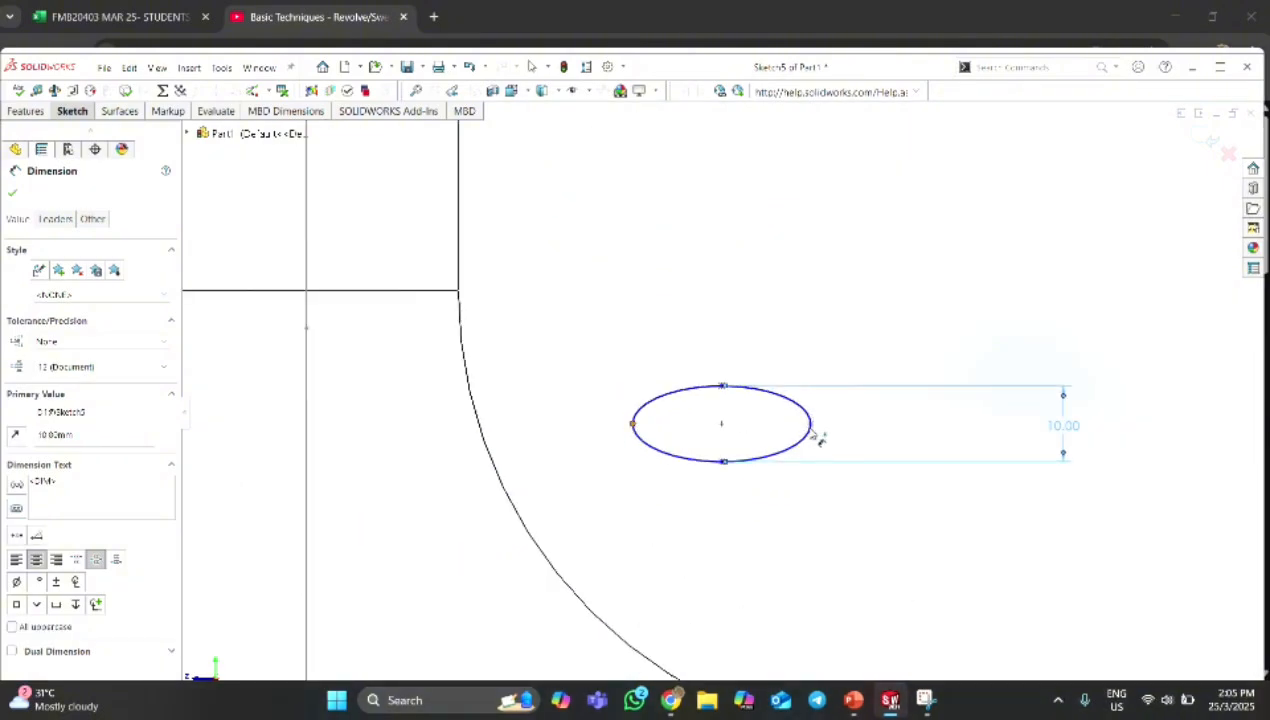
{"action": "left_click", "coordinate": [812, 430]}
{"action": "left_click", "coordinate": [735, 530]}
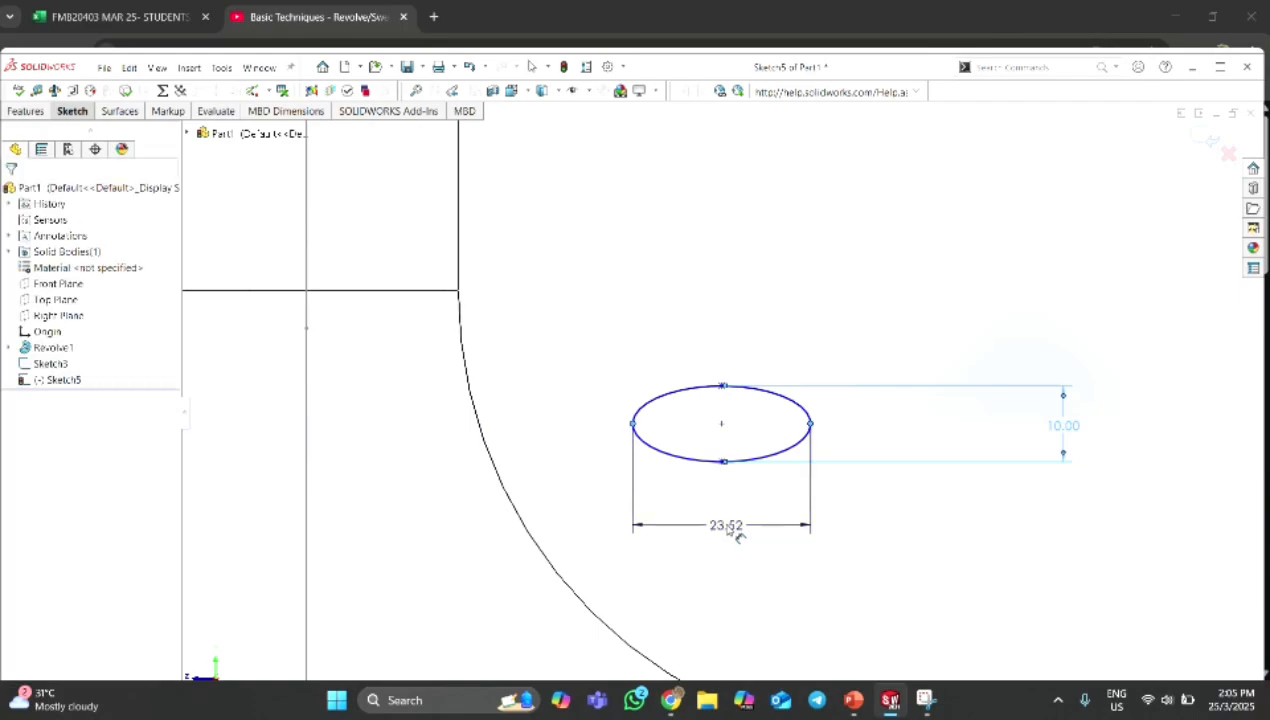
{"action": "type", "text": "35"}
{"action": "key", "text": "Return"}
{"action": "left_click_drag", "start_coordinate": [1068, 428], "coordinate": [916, 428]}
{"action": "left_click_drag", "start_coordinate": [748, 523], "coordinate": [746, 518]}
{"action": "key", "text": "Escape"}
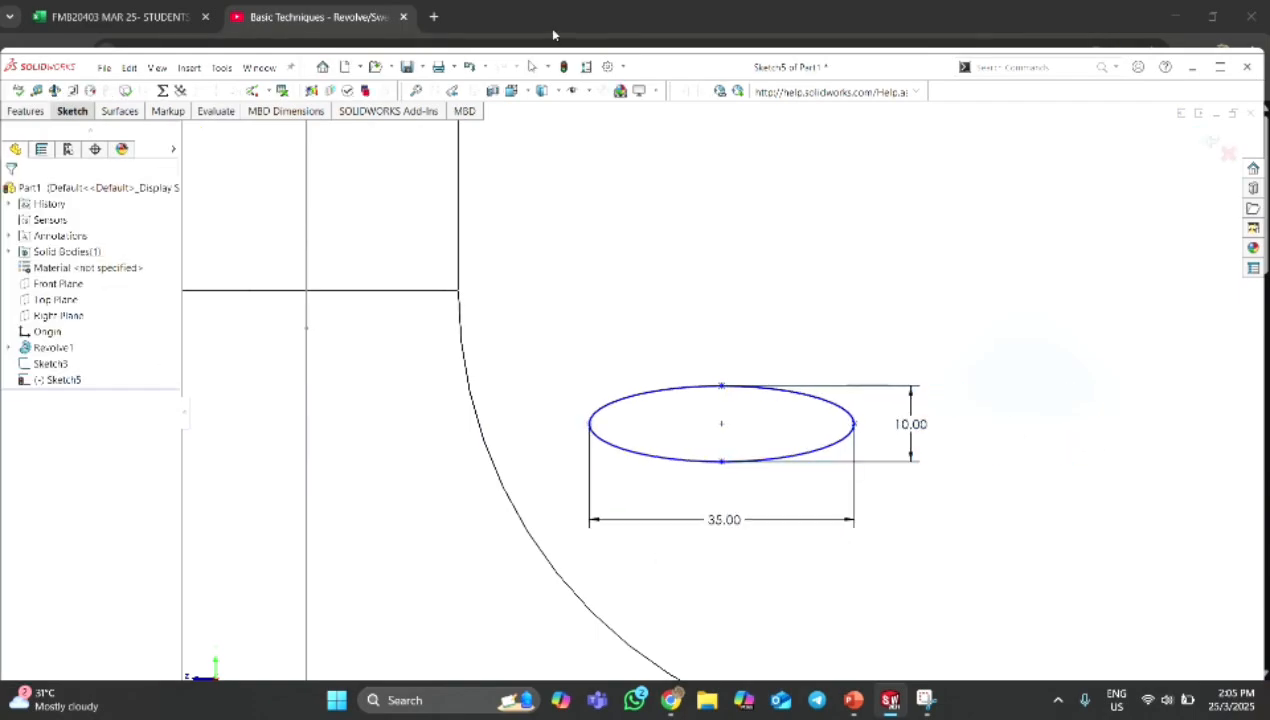
Make the ellipse's centre coincident with the start point of the curled path at the origin.
{"action": "left_click", "coordinate": [553, 34]}
{"action": "scroll", "coordinate": [712, 410], "scroll_direction": "down", "scroll_amount": 7}
{"action": "scroll", "coordinate": [668, 424], "scroll_direction": "up", "scroll_amount": 2}
{"action": "left_click", "coordinate": [541, 90]}
{"action": "left_click", "coordinate": [580, 132]}
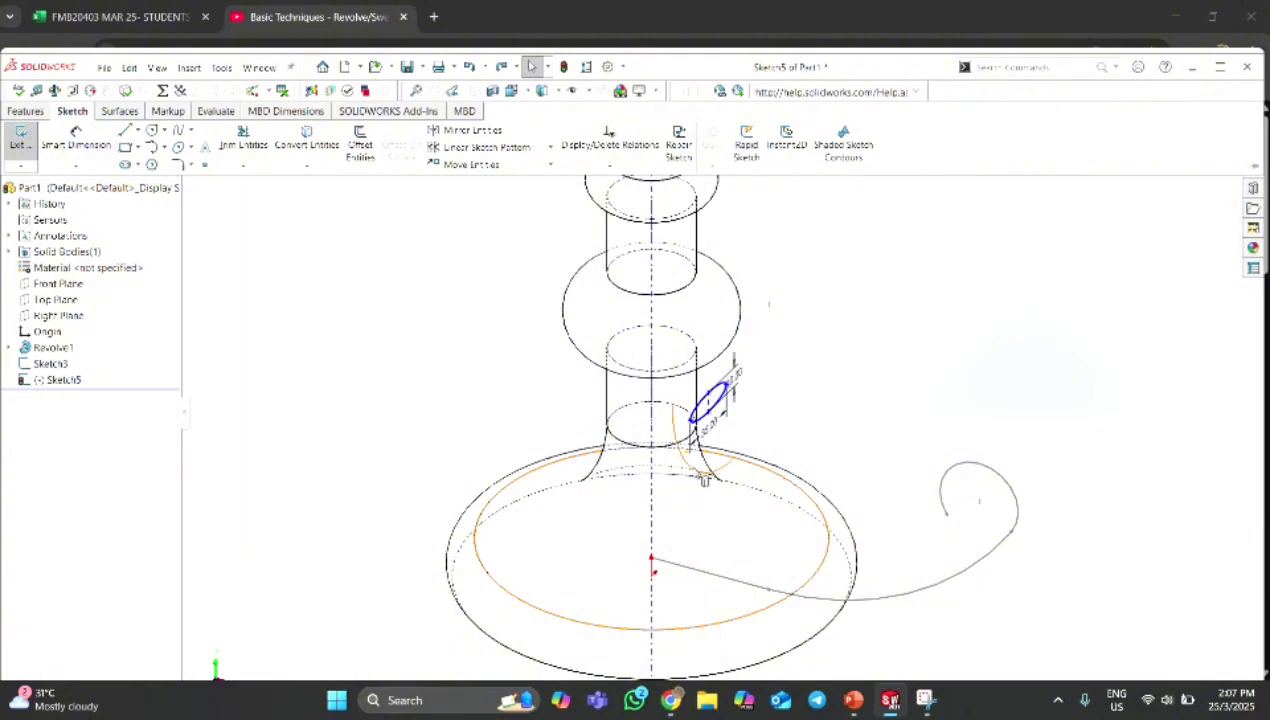
{"action": "scroll", "coordinate": [731, 451], "scroll_direction": "up", "scroll_amount": 2}
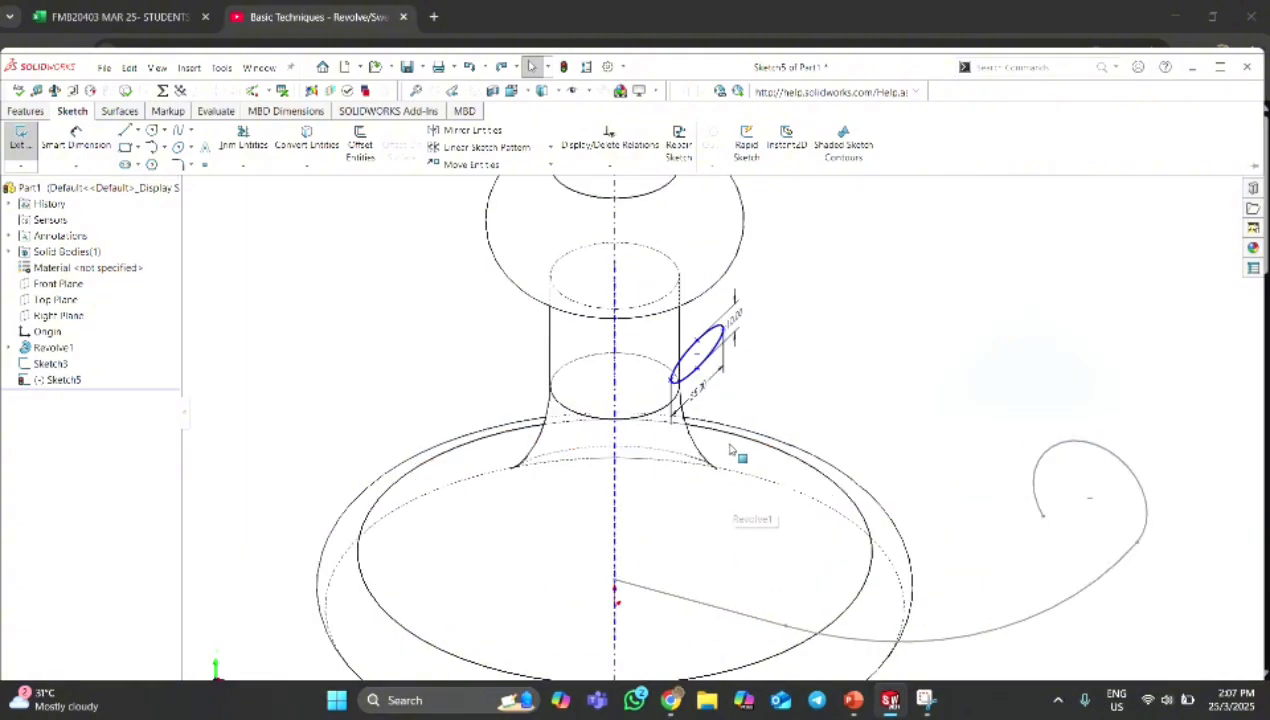
{"action": "left_click", "coordinate": [697, 357]}
{"action": "left_click", "coordinate": [615, 583], "text": "ctrl"}
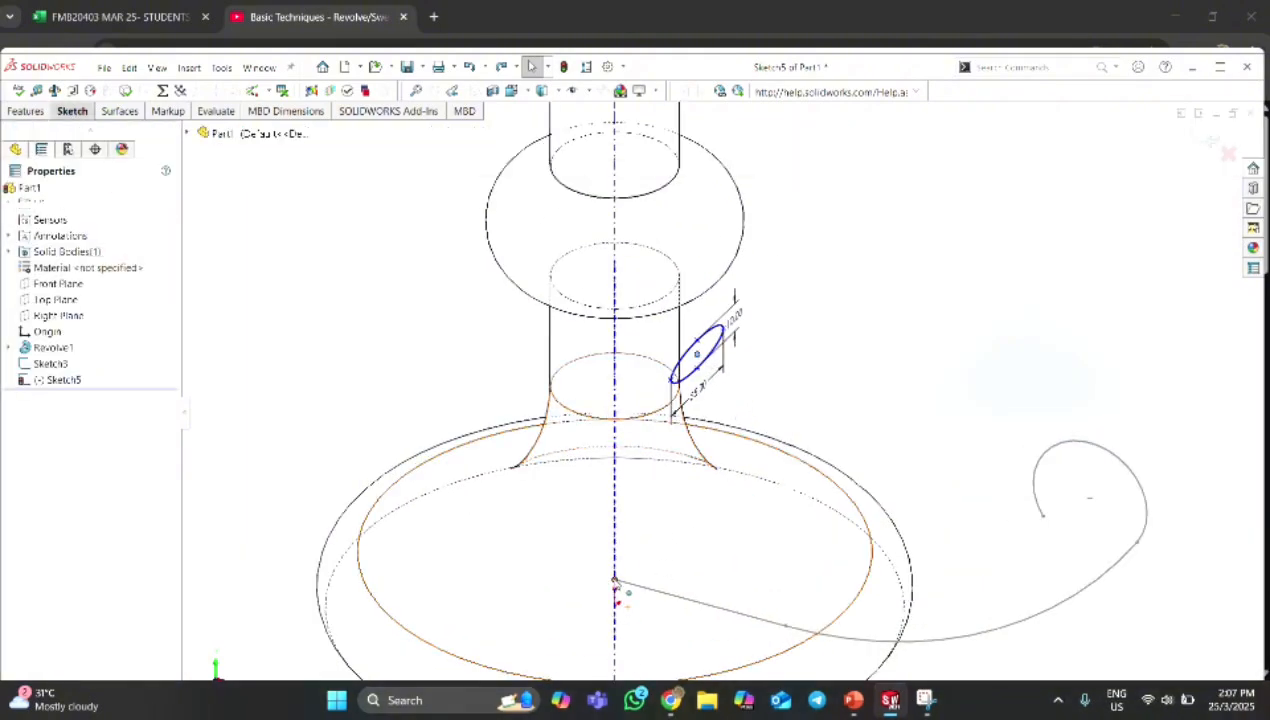
{"action": "left_click", "coordinate": [18, 468]}
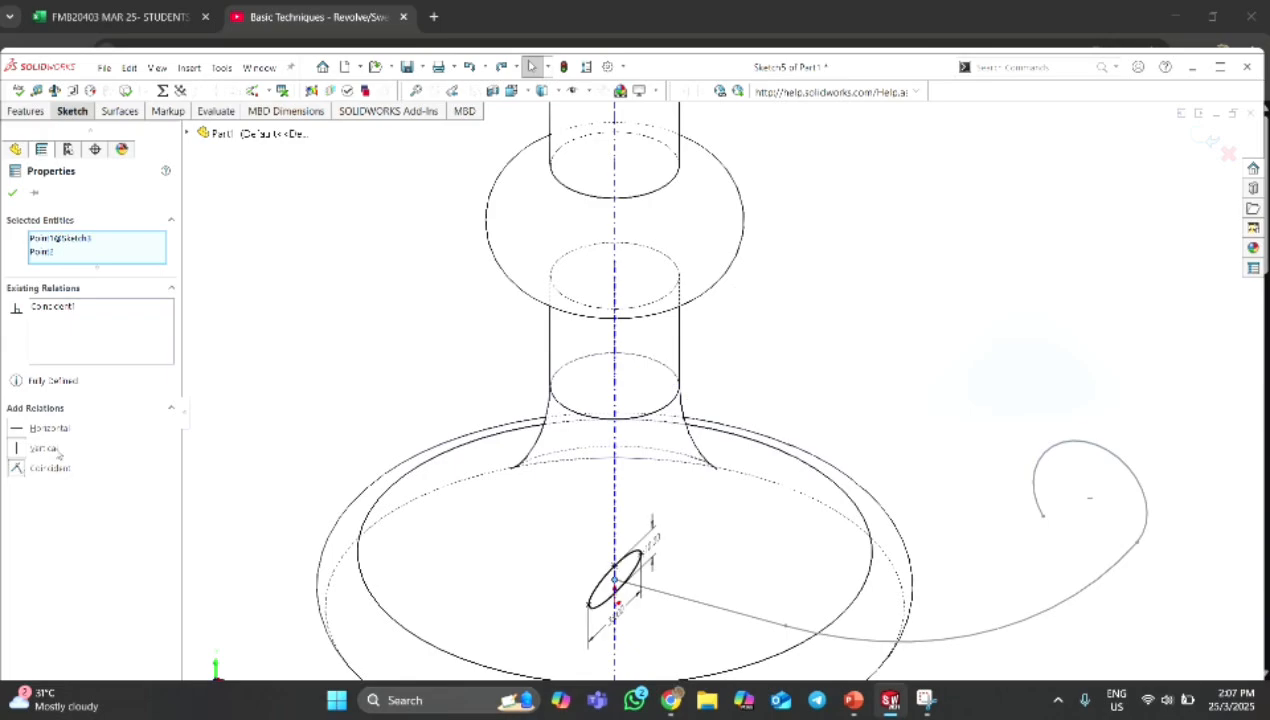
{"action": "left_click", "coordinate": [11, 196]}
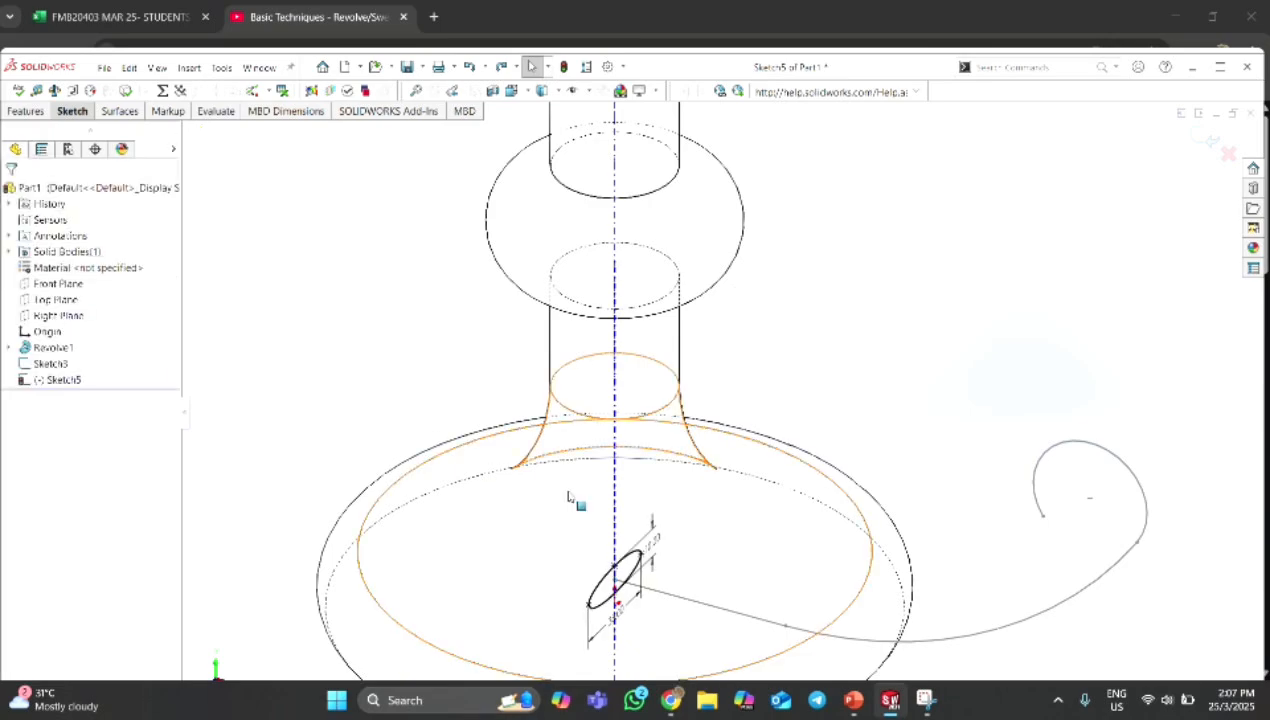
Sweep the ellipse profile along the curled path to form the handle.
{"action": "left_click", "coordinate": [528, 34]}
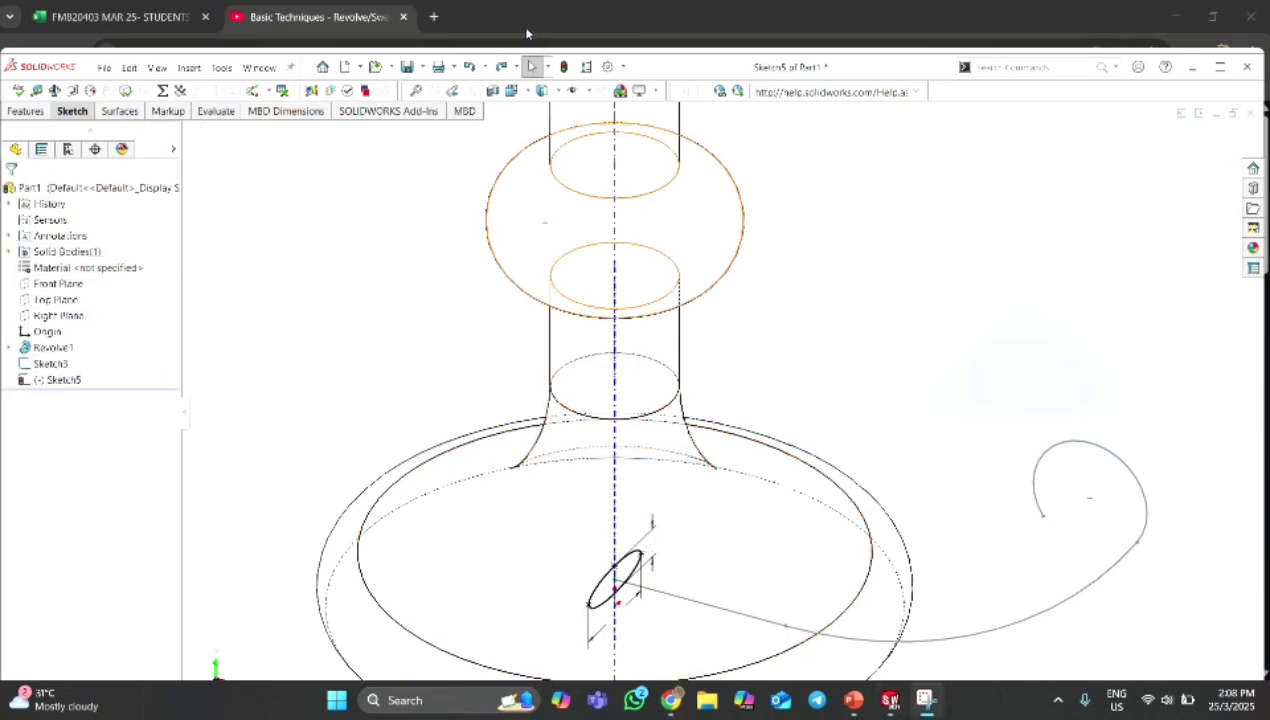
{"action": "left_click", "coordinate": [35, 114]}
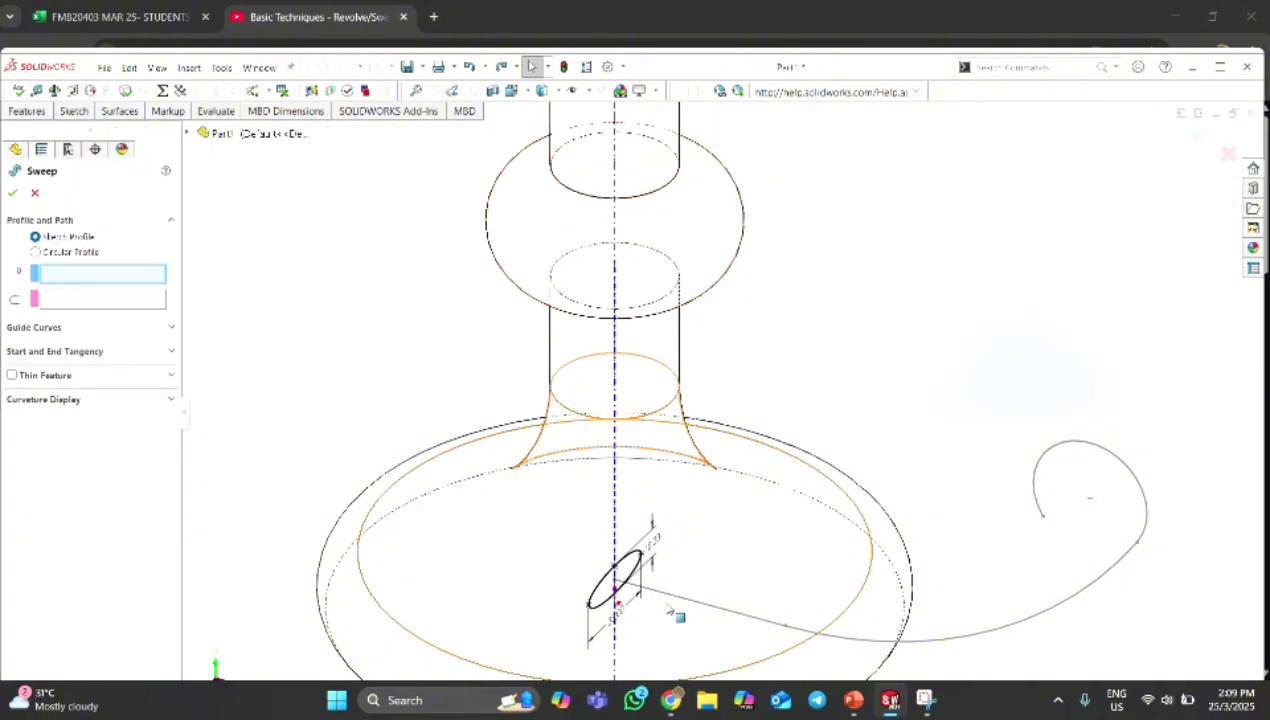
{"action": "scroll", "coordinate": [604, 569], "scroll_direction": "down", "scroll_amount": 2}
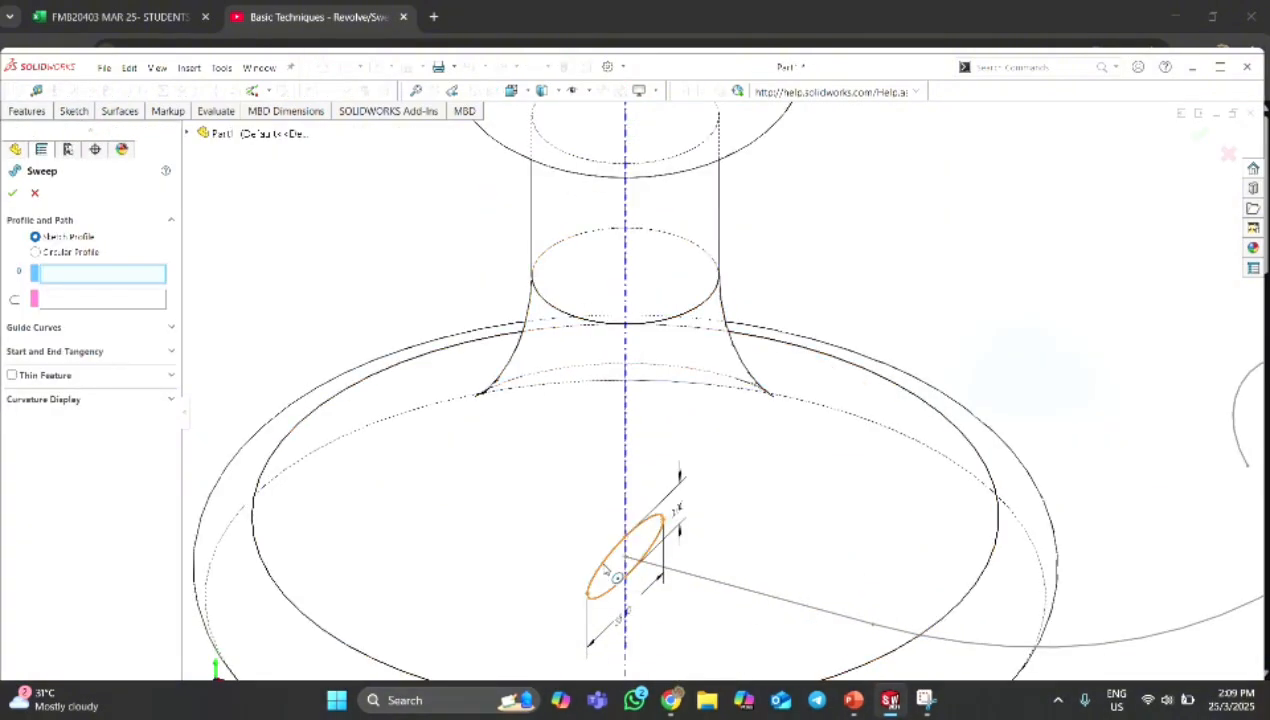
{"action": "left_click", "coordinate": [605, 568]}
{"action": "scroll", "coordinate": [826, 635], "scroll_direction": "up", "scroll_amount": 2}
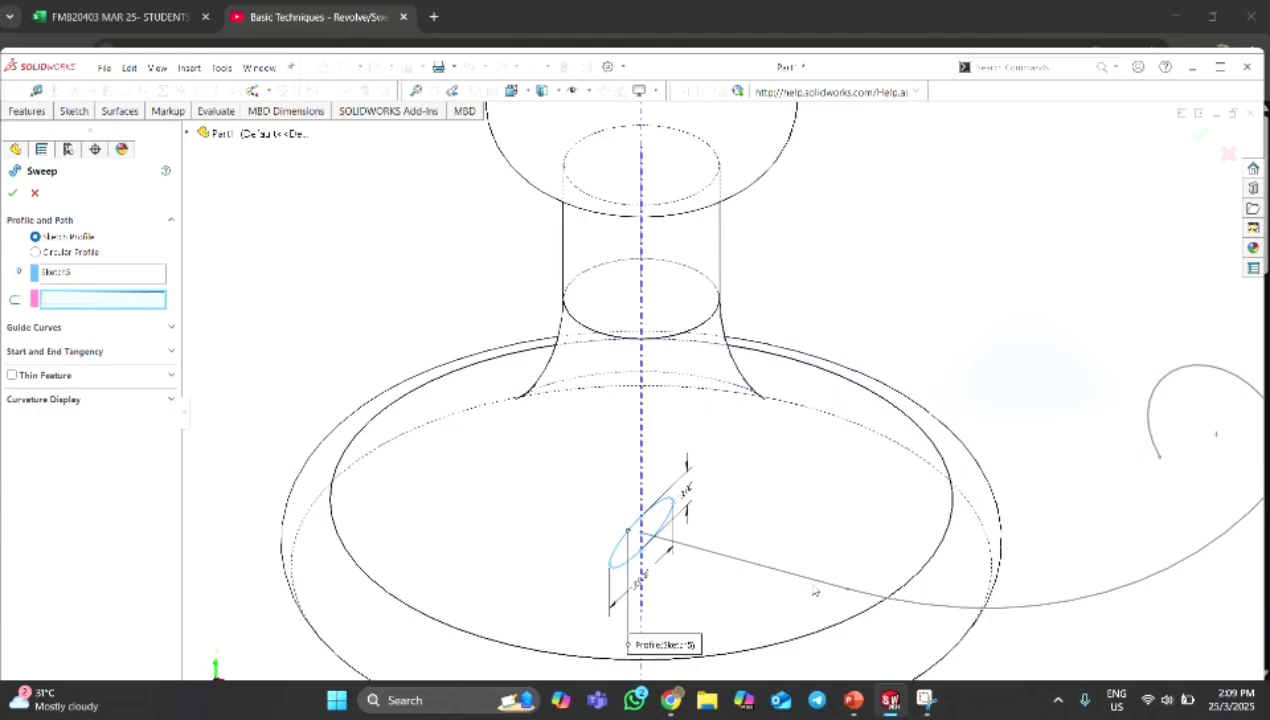
{"action": "left_click", "coordinate": [810, 583]}
{"action": "scroll", "coordinate": [727, 420], "scroll_direction": "up", "scroll_amount": 2}
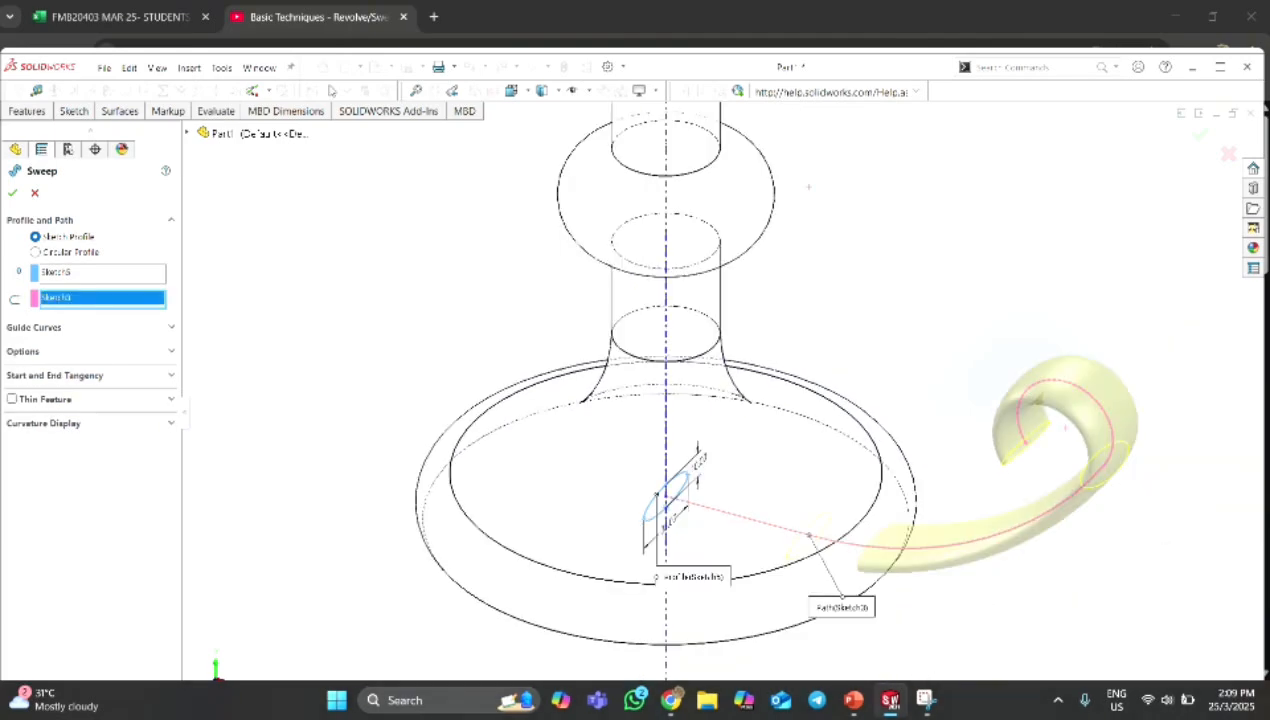
{"action": "left_click", "coordinate": [11, 190]}
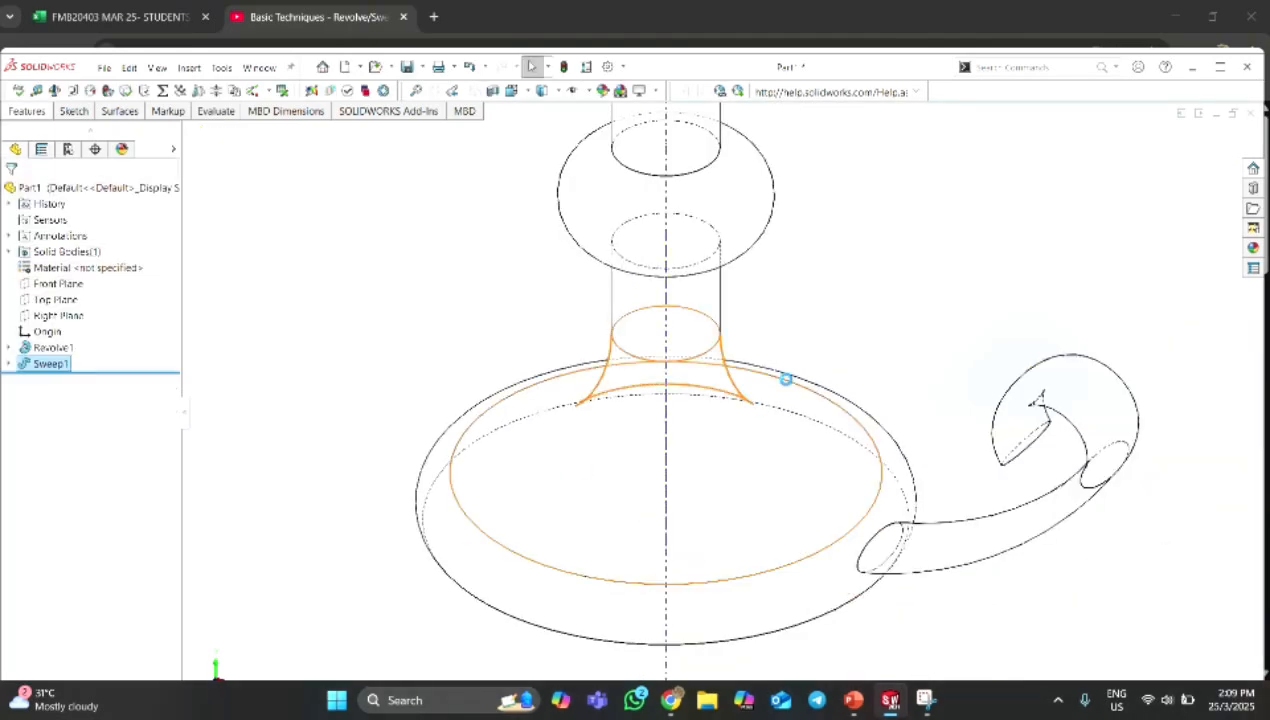
Display the model shaded with edges and hide the temporary axes.
{"action": "left_click", "coordinate": [526, 94]}
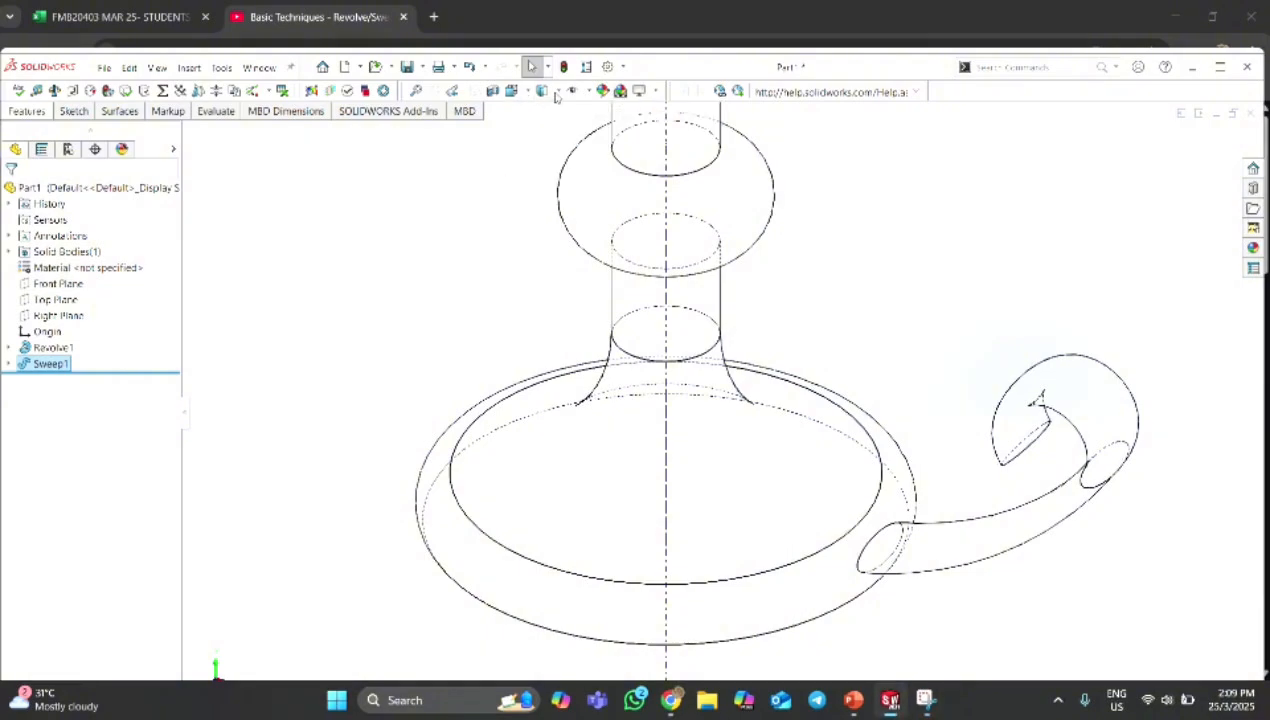
{"action": "left_click", "coordinate": [551, 92]}
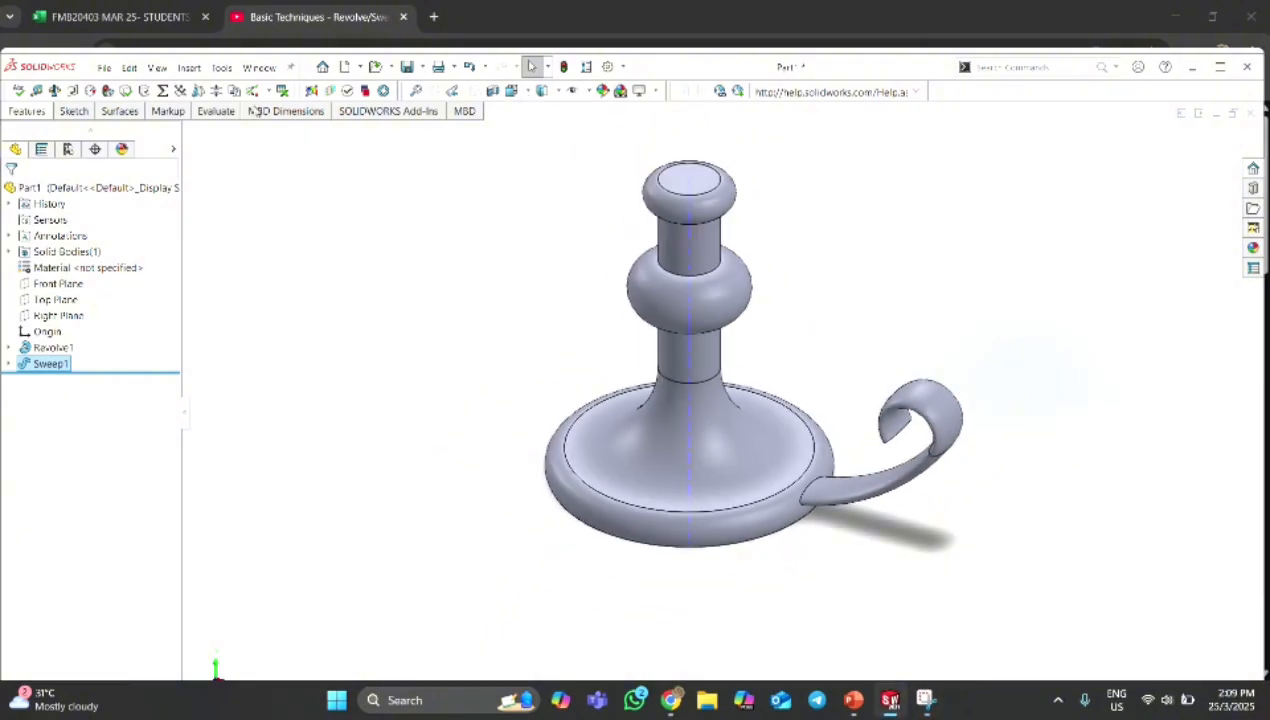
{"action": "left_click", "coordinate": [166, 70]}
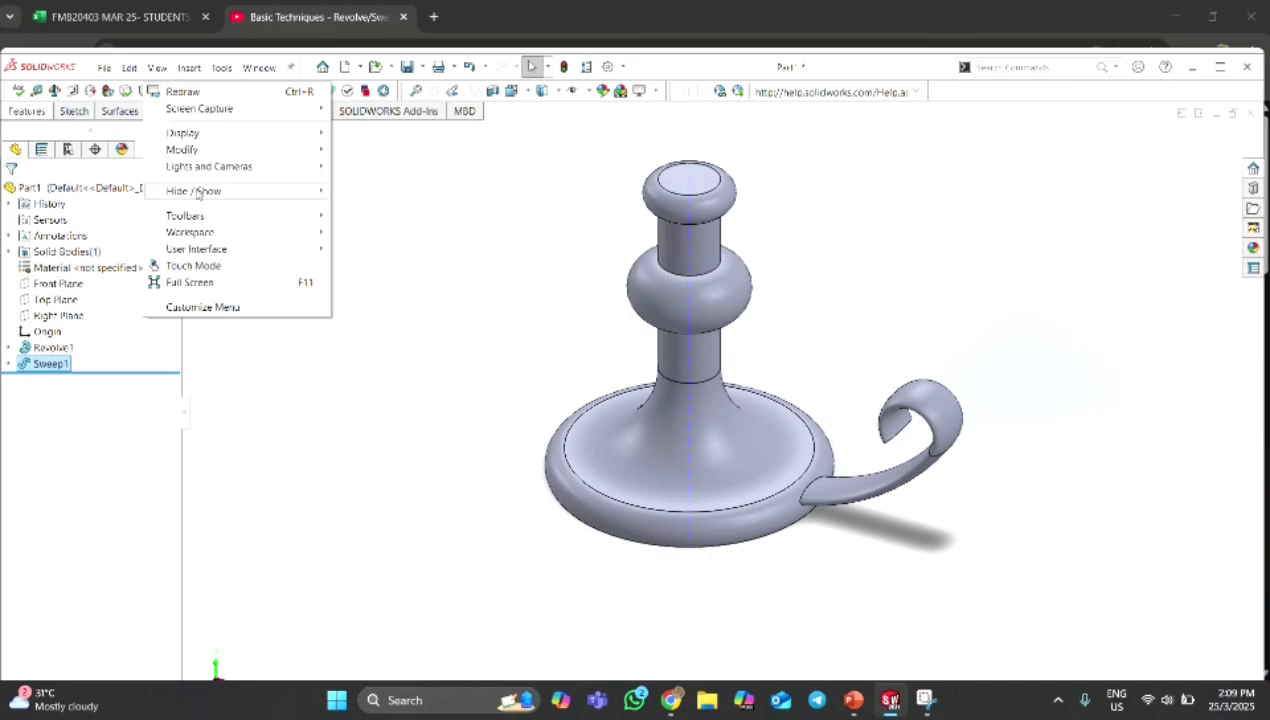
{"action": "mouse_move", "coordinate": [197, 193]}
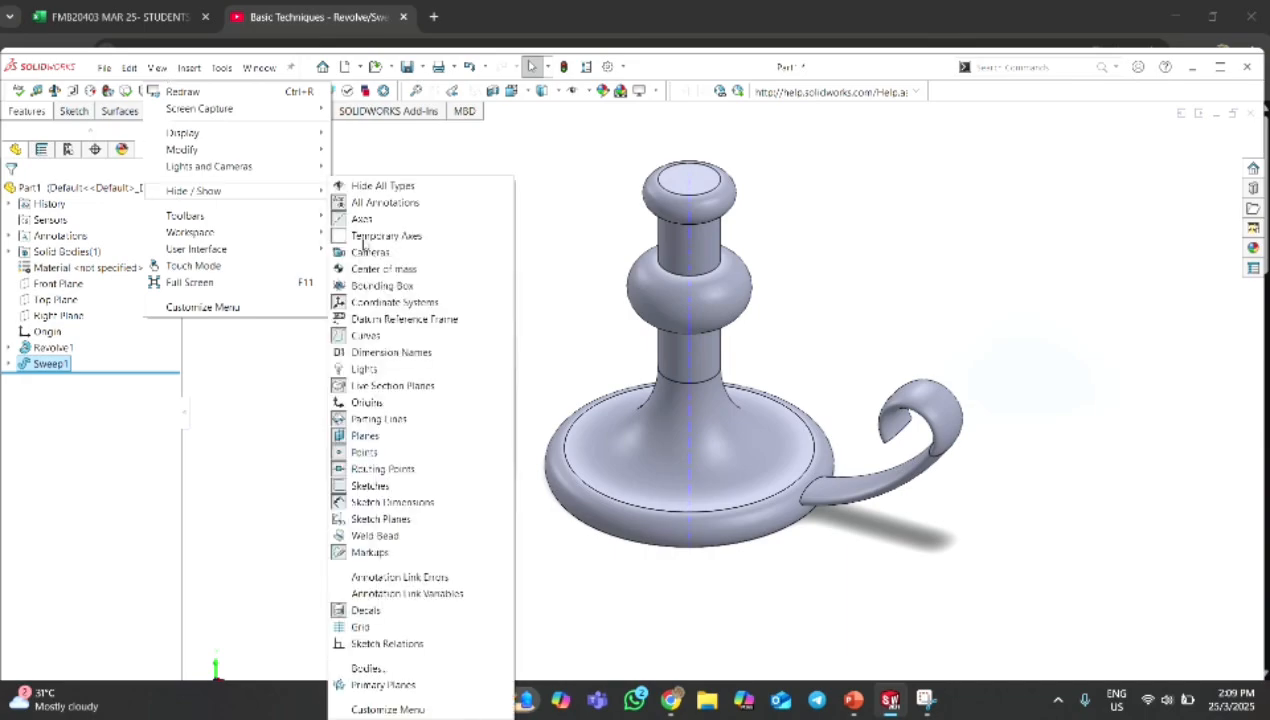
{"action": "left_click", "coordinate": [800, 218]}
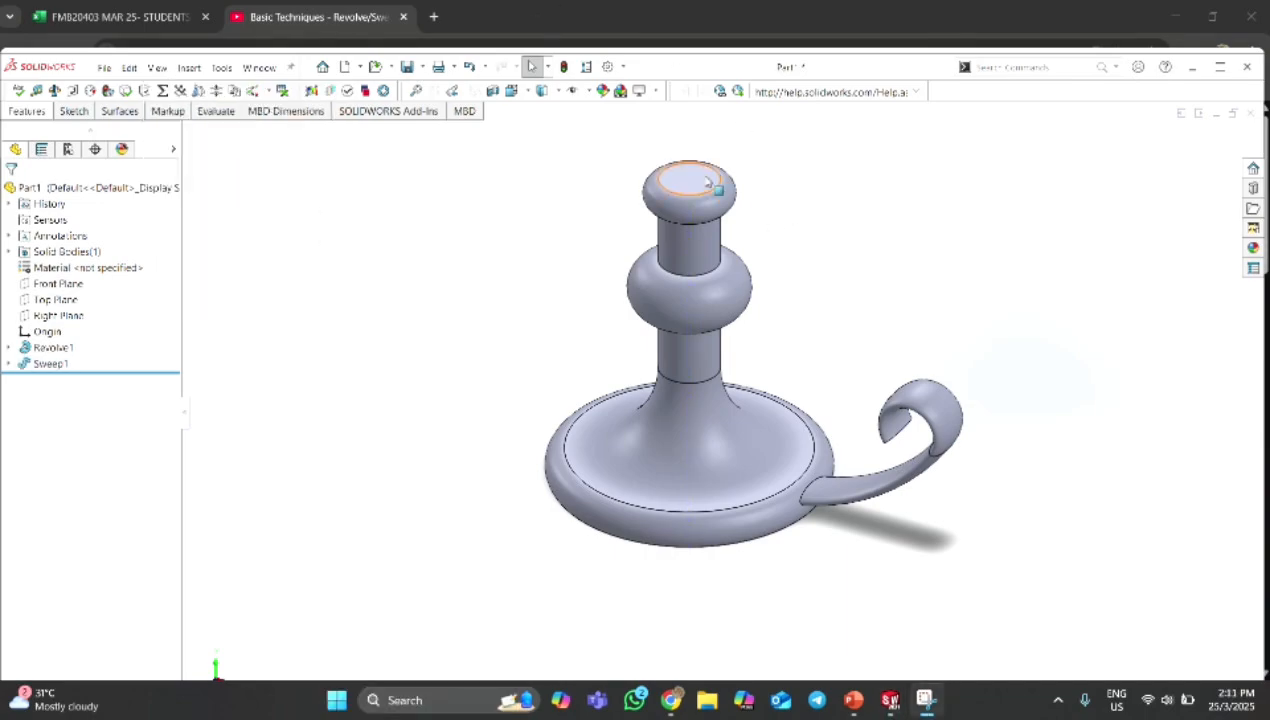
Sketch a circle about 25 mm in diameter on the stem's flat top face, centred on the origin.
{"action": "left_click", "coordinate": [707, 182]}
{"action": "left_click", "coordinate": [816, 140]}
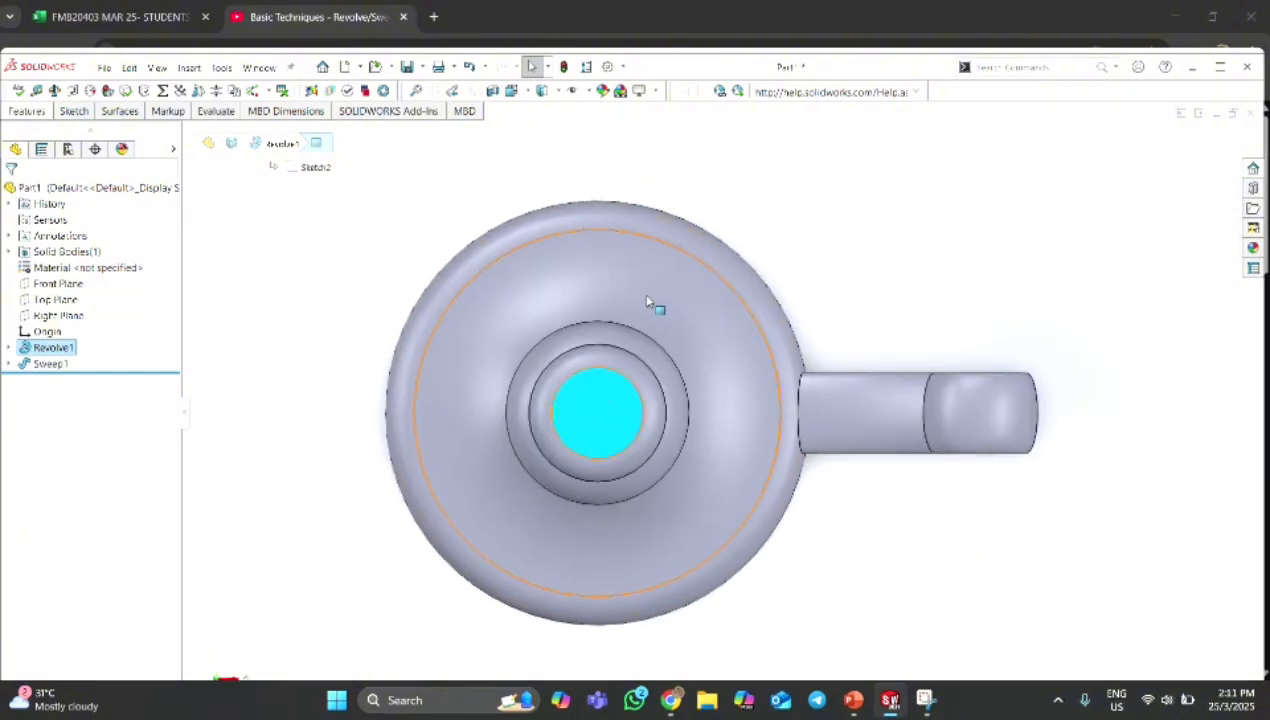
{"action": "left_click", "coordinate": [70, 111]}
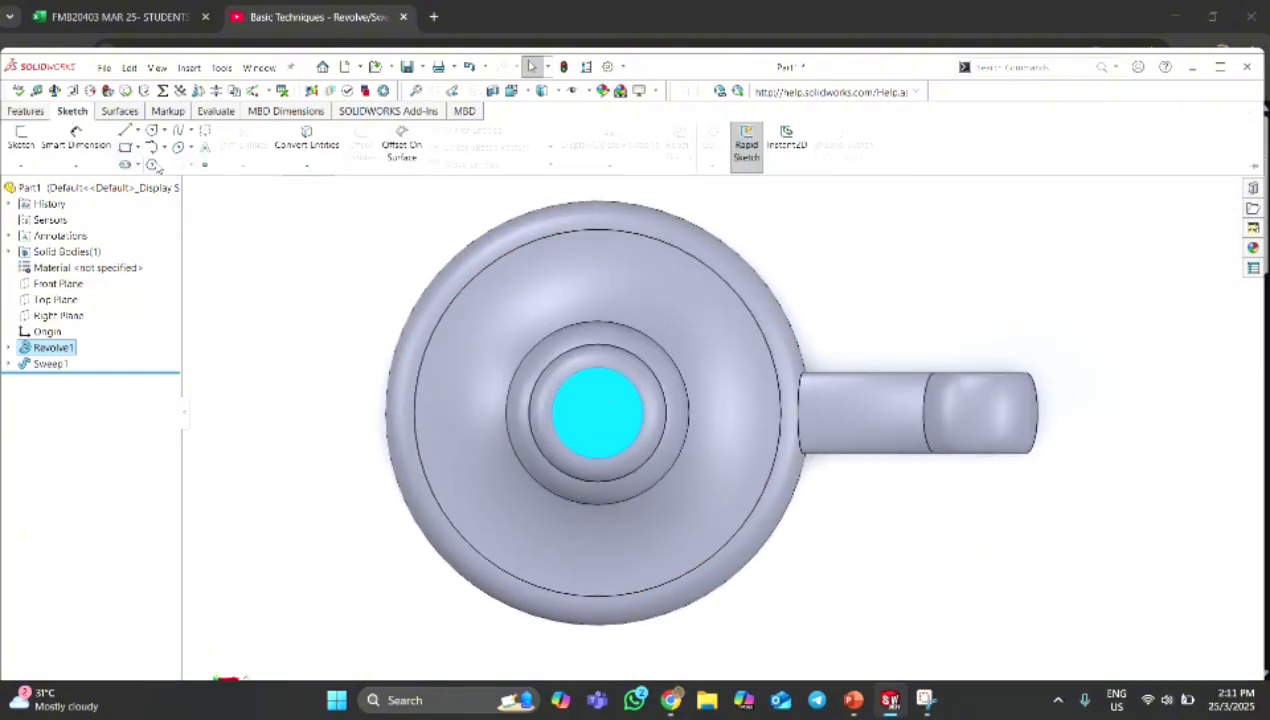
{"action": "left_click", "coordinate": [20, 137]}
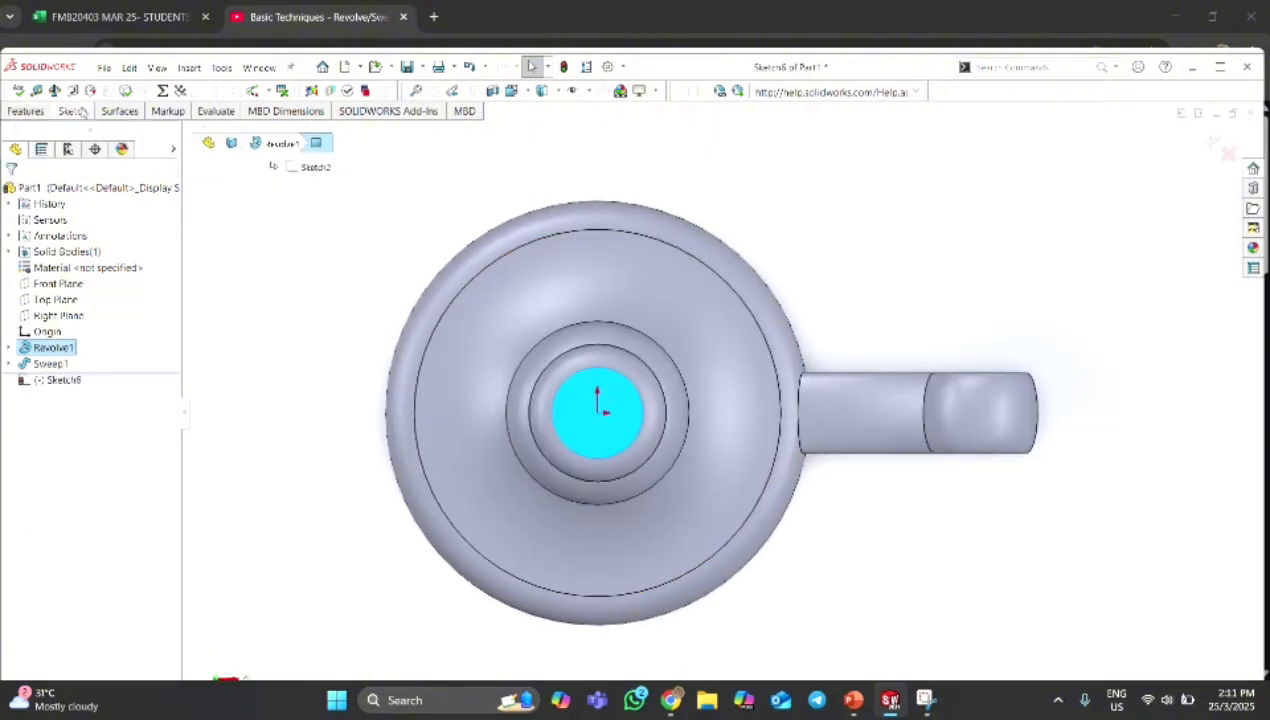
{"action": "left_click", "coordinate": [178, 147]}
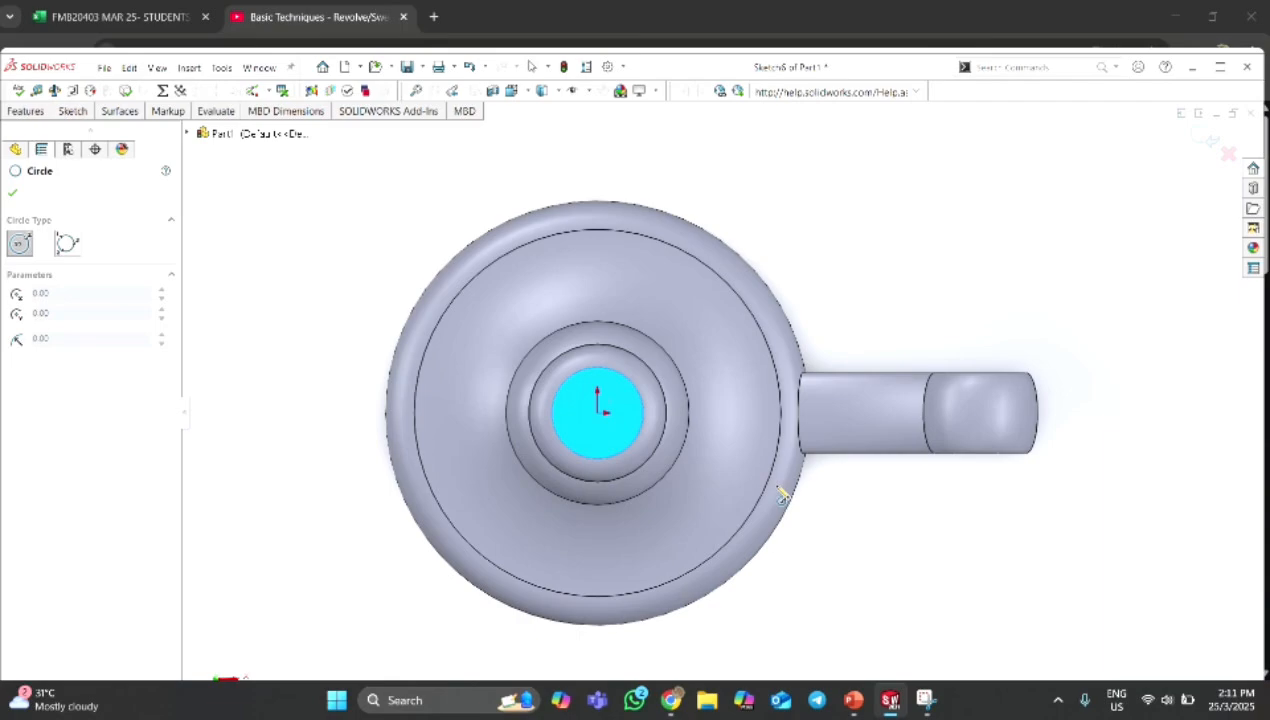
{"action": "left_click", "coordinate": [597, 412]}
{"action": "left_click", "coordinate": [617, 392]}
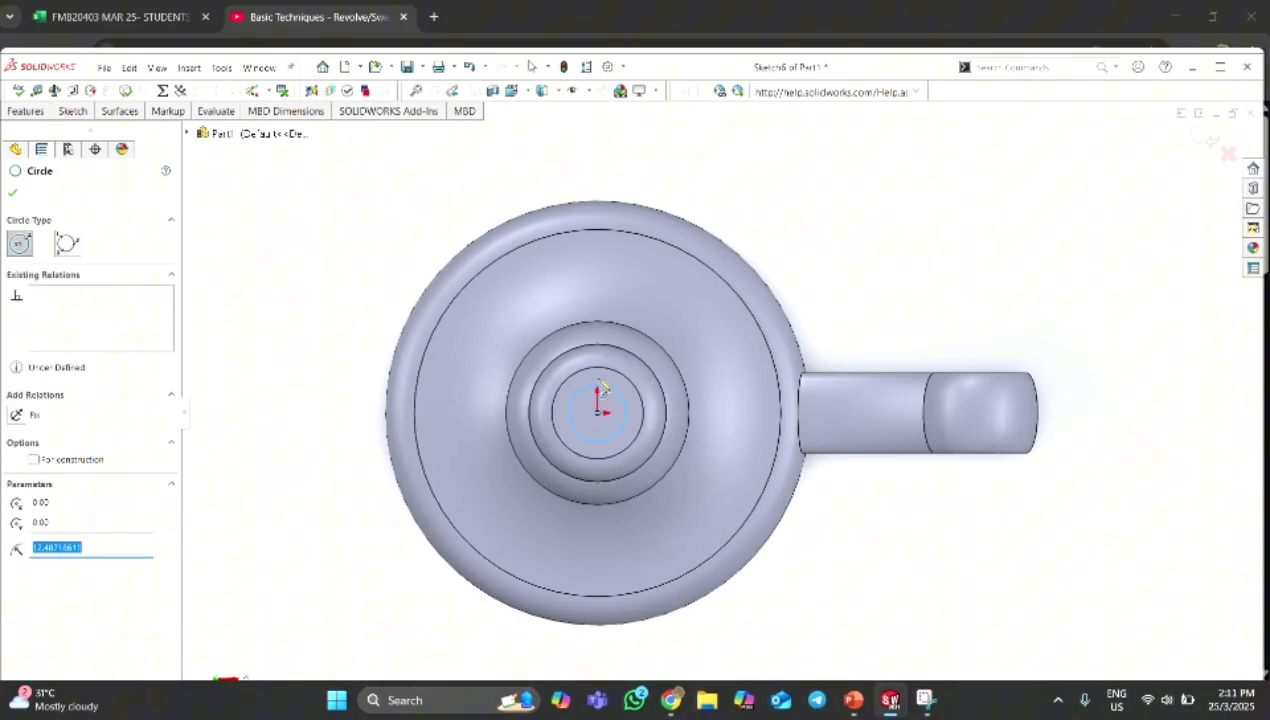
Dimension the circle's diameter to 30 mm.
{"action": "left_click", "coordinate": [88, 119]}
{"action": "left_click", "coordinate": [88, 136]}
{"action": "left_click", "coordinate": [583, 400]}
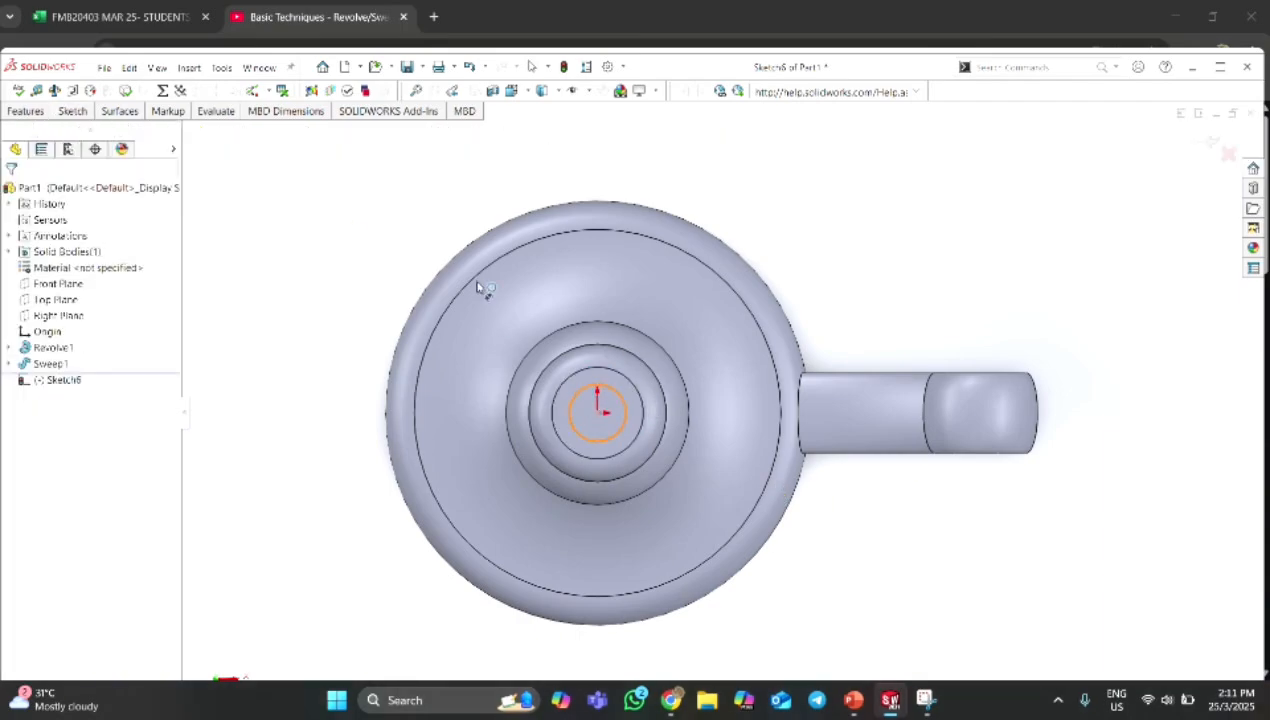
{"action": "left_click", "coordinate": [414, 227]}
{"action": "type", "text": "30"}
{"action": "key", "text": "Return"}
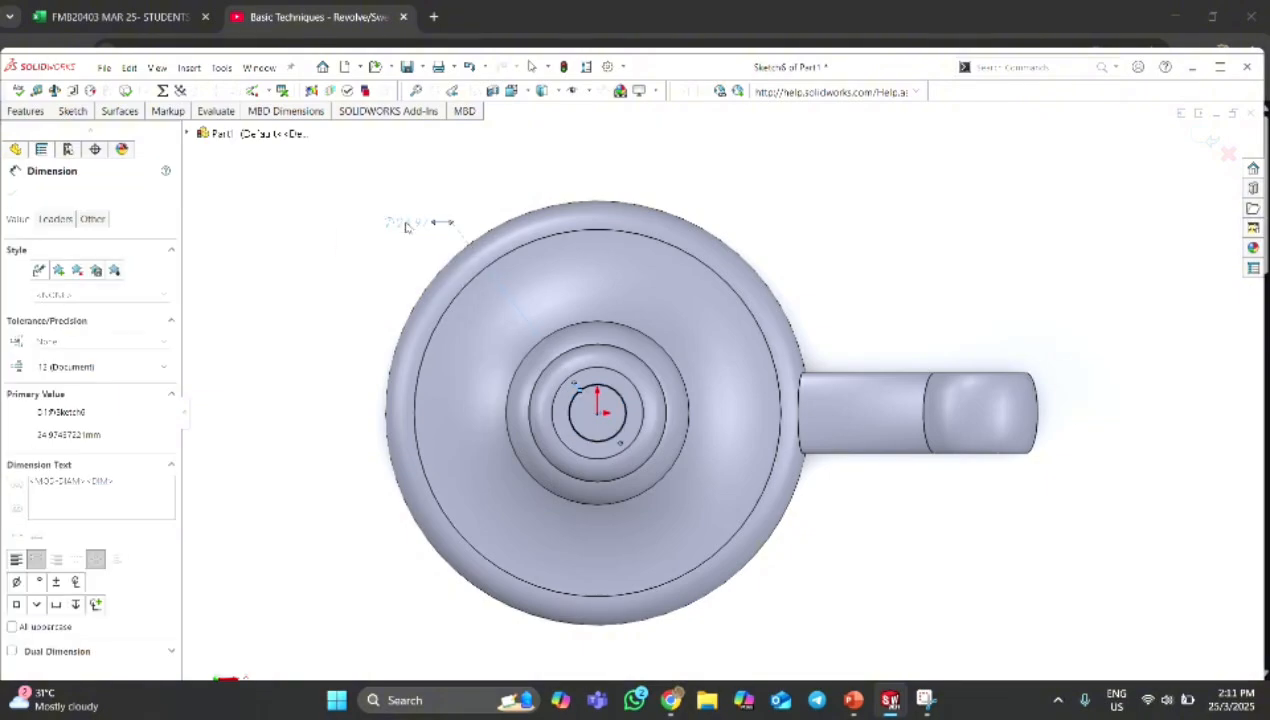
Cut-extrude the circle 25 mm deep with a Blind end condition to hollow the top of the stem.
{"action": "left_click", "coordinate": [28, 112]}
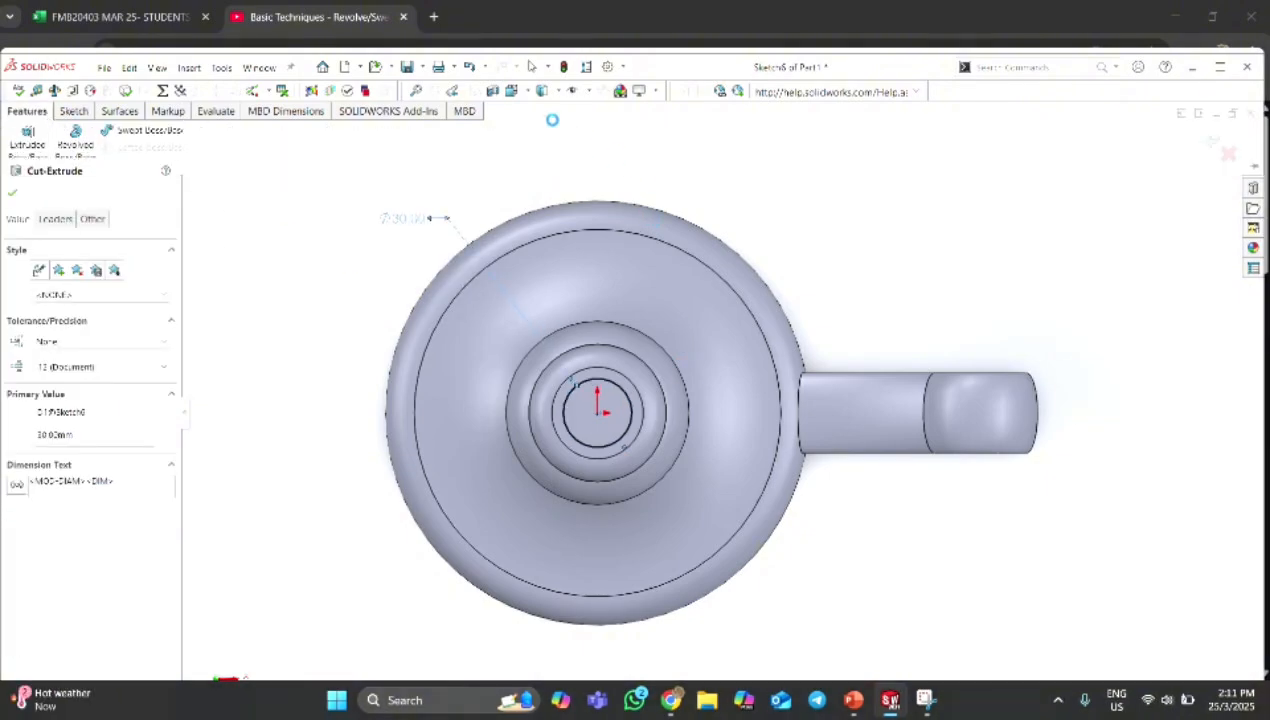
{"action": "left_click", "coordinate": [541, 91]}
{"action": "left_click", "coordinate": [586, 128]}
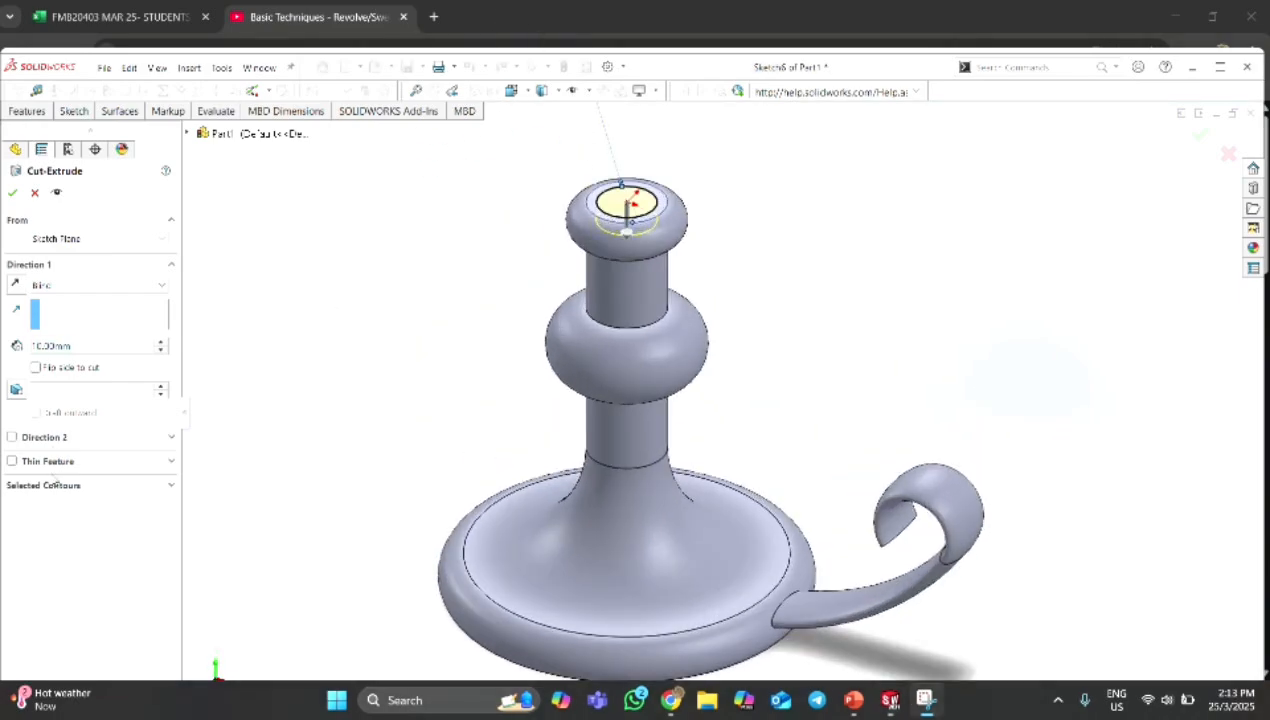
{"action": "left_click", "coordinate": [77, 346]}
{"action": "type", "text": "25"}
{"action": "key", "text": "Return"}
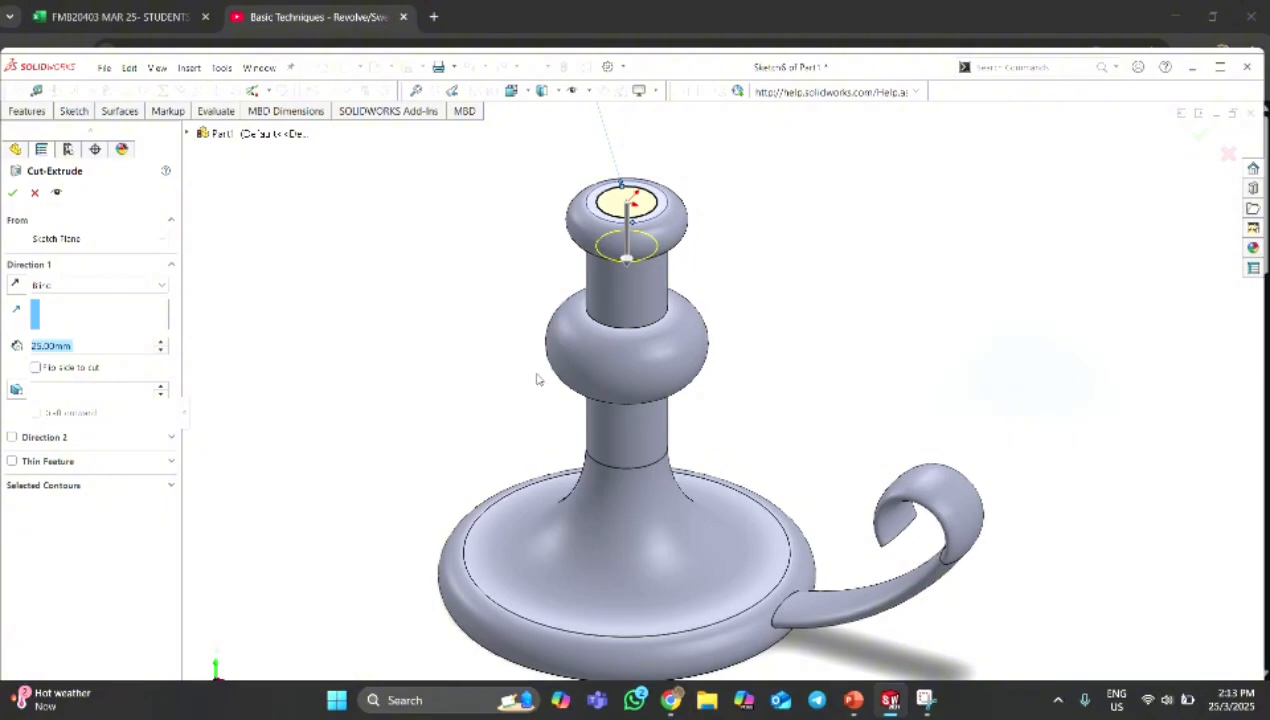
{"action": "left_click", "coordinate": [12, 192]}
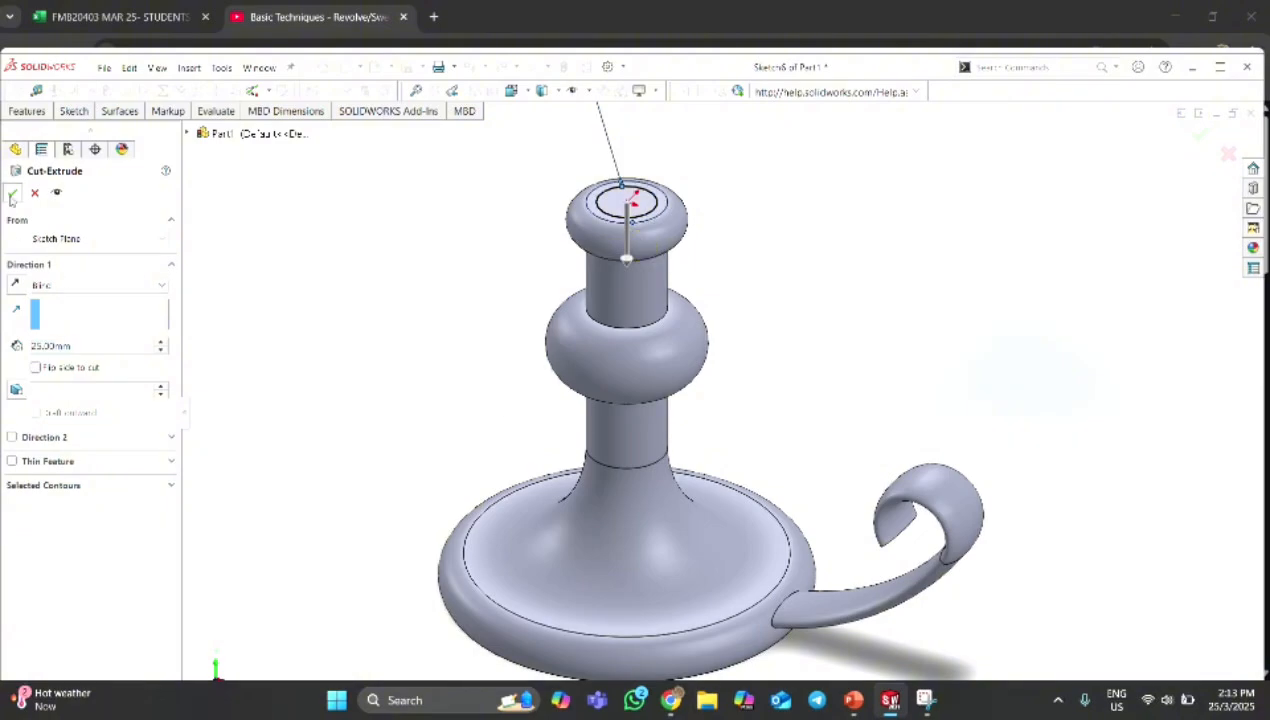
Apply a light pink color from the standard swatches to the whole part and view it from several angles.
{"action": "left_click", "coordinate": [325, 446]}
{"action": "mouse_move", "coordinate": [425, 351]}
{"action": "middle_mouse_down"}
{"action": "mouse_move", "coordinate": [425, 363]}
{"action": "mouse_move", "coordinate": [428, 335]}
{"action": "middle_mouse_up"}
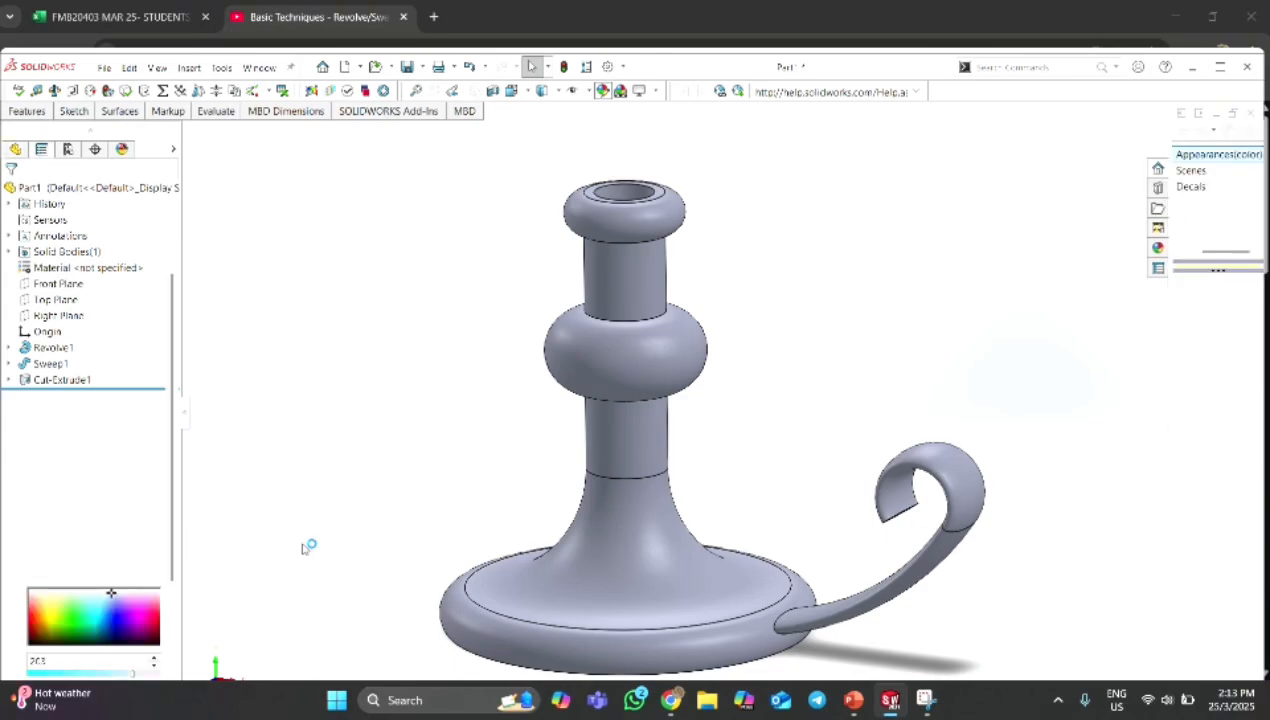
{"action": "left_click", "coordinate": [33, 576]}
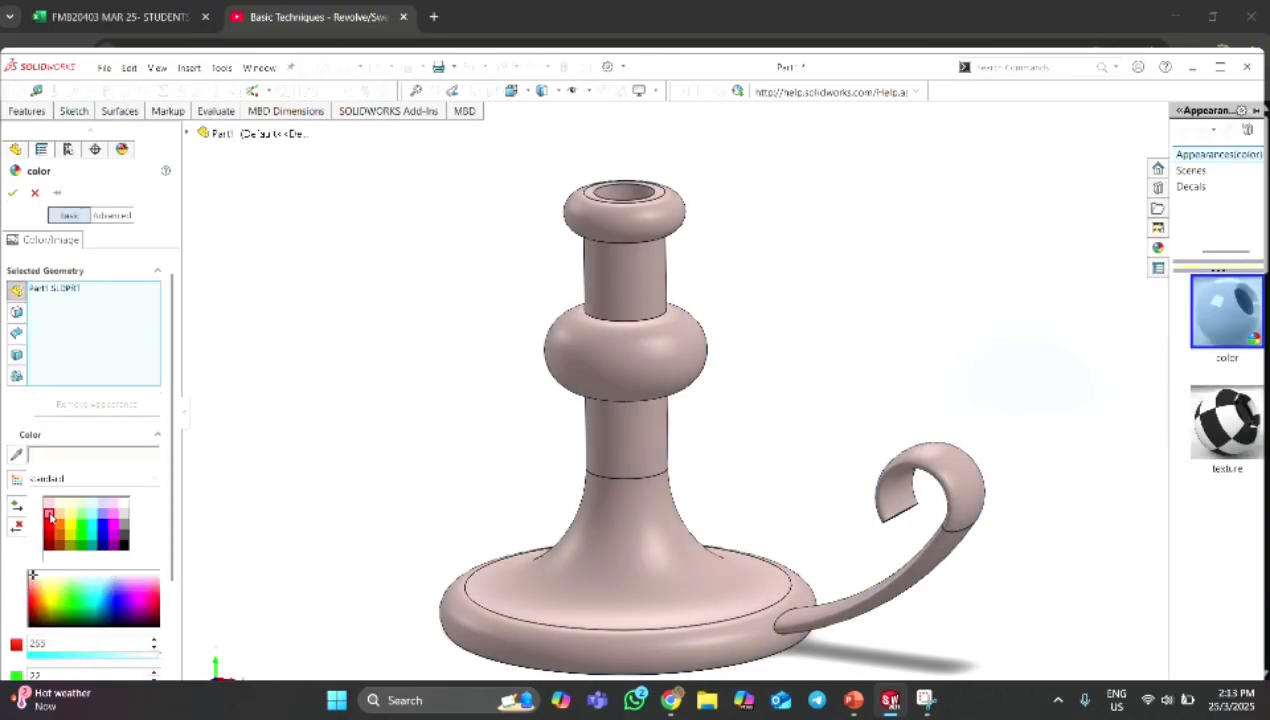
{"action": "left_click", "coordinate": [50, 516]}
{"action": "left_click", "coordinate": [50, 505]}
{"action": "scroll", "coordinate": [735, 413], "scroll_direction": "up", "scroll_amount": 2}
{"action": "middle_click_drag", "start_coordinate": [749, 419], "coordinate": [325, 521]}
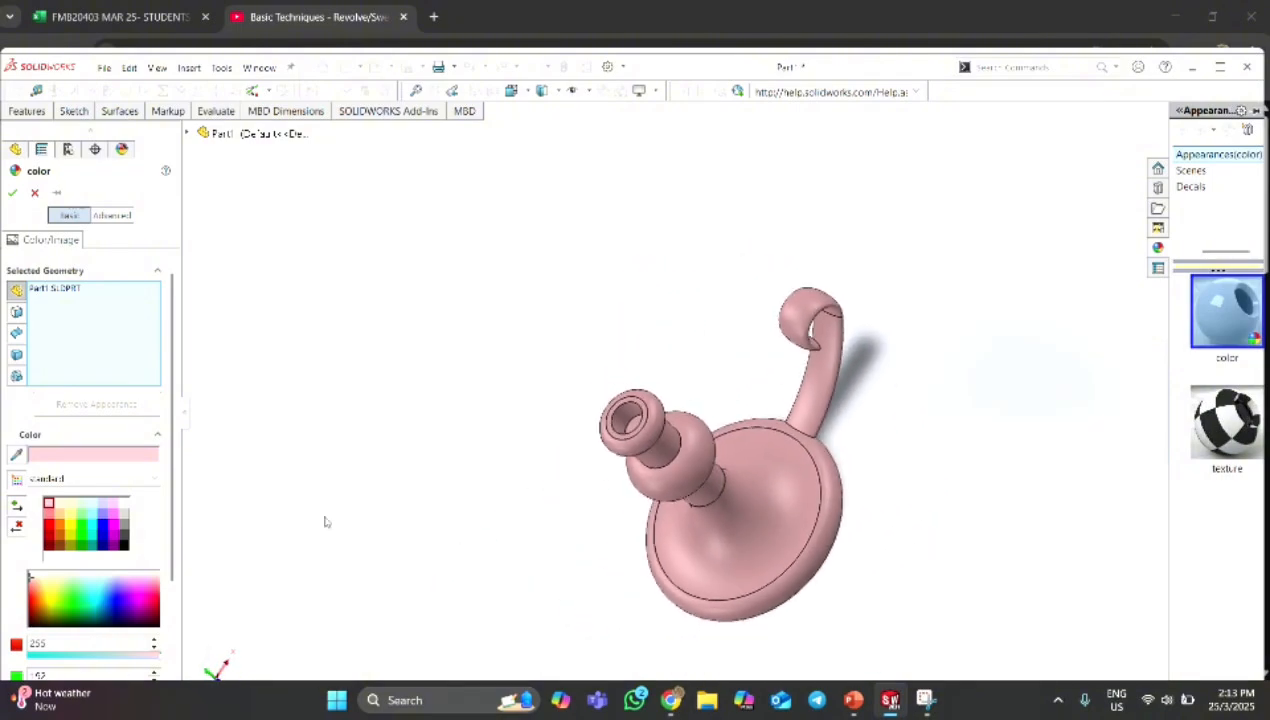
{"action": "middle_click_drag", "start_coordinate": [646, 486], "coordinate": [478, 381]}
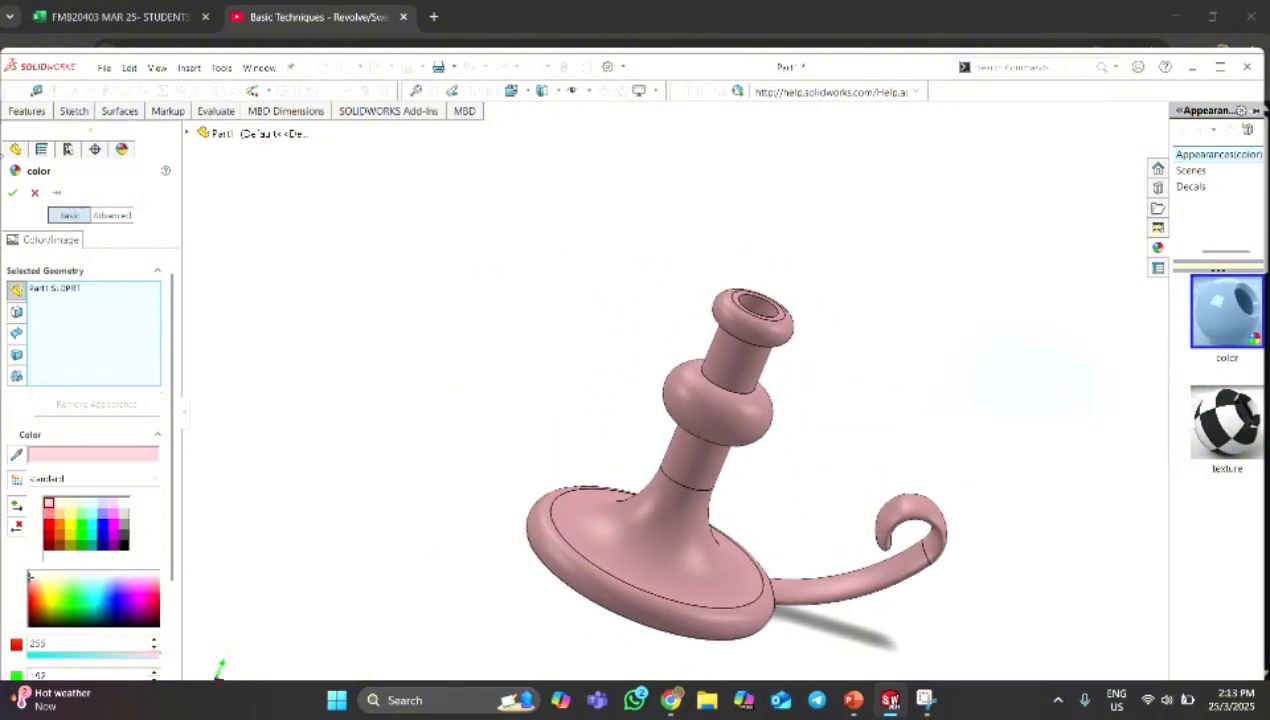